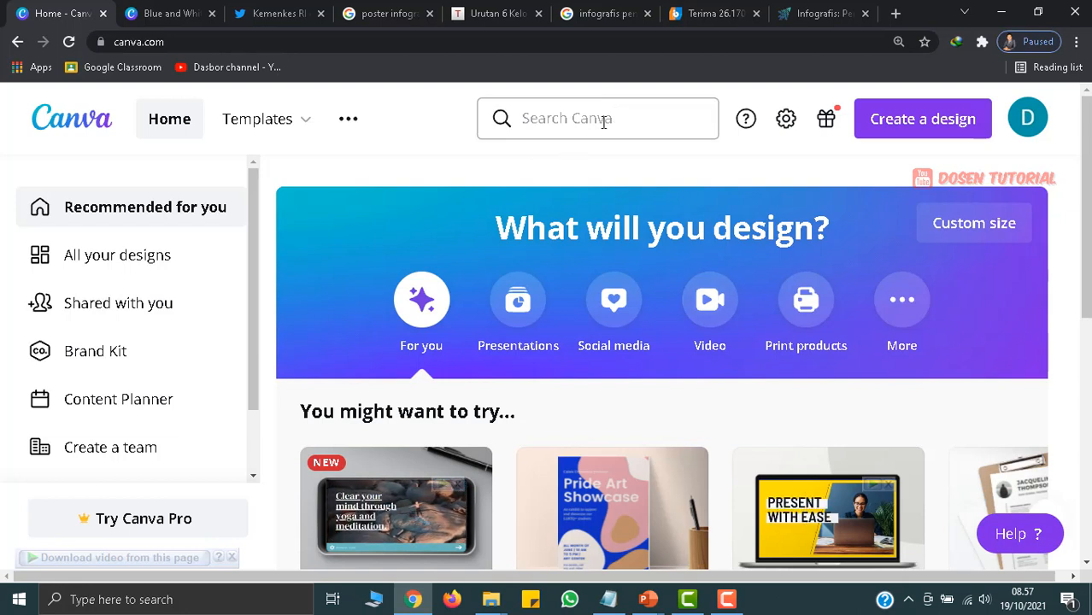
- Create a new 800 × 2000 px Infographic design and browse the suggested template categories
left_click(940, 120)
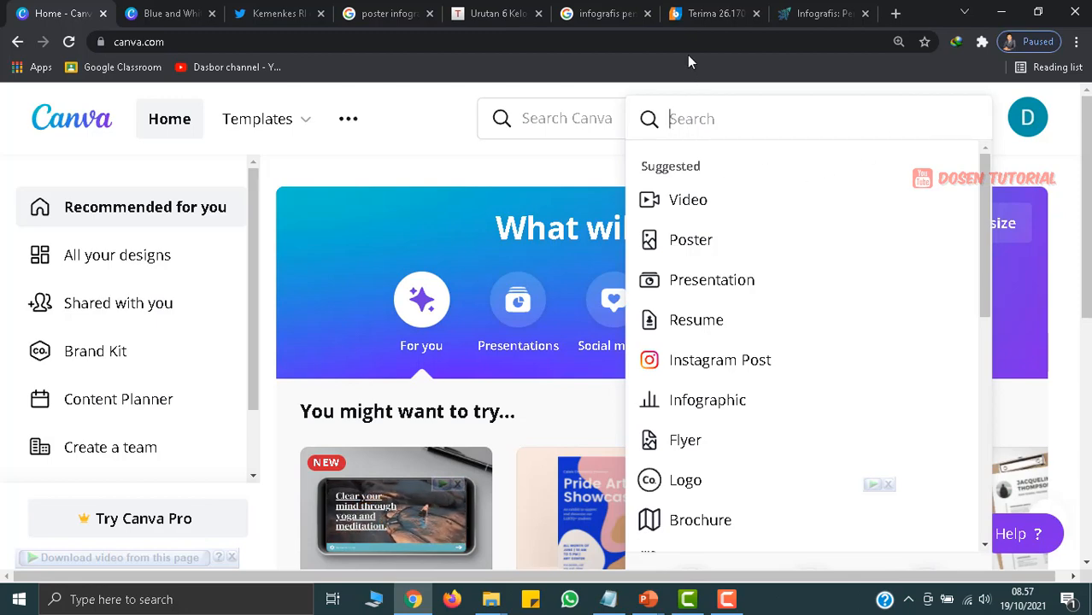
key("ctrl+0")
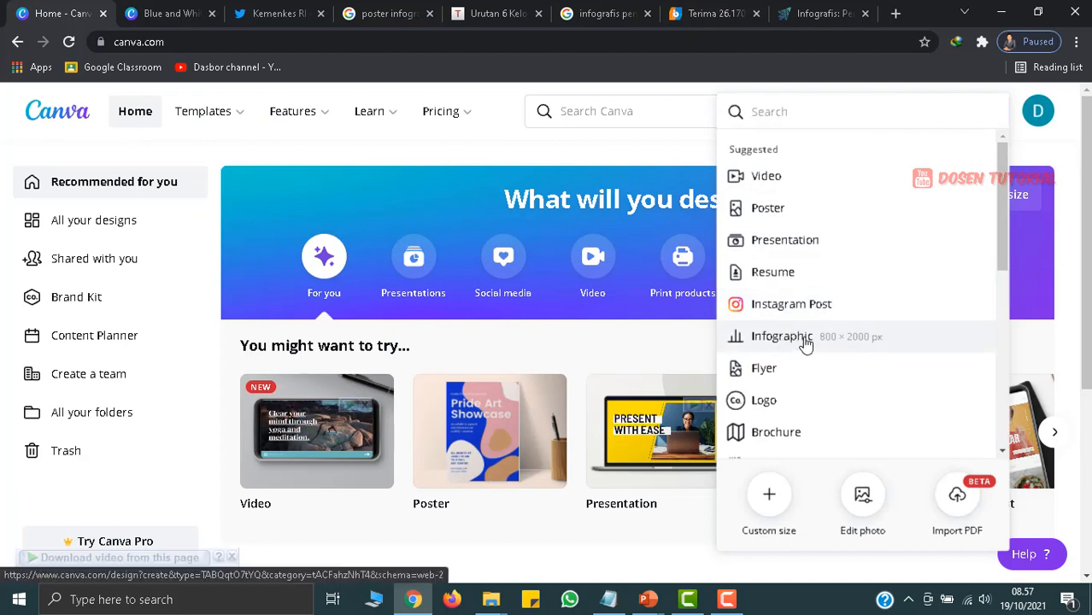
left_click(805, 340)
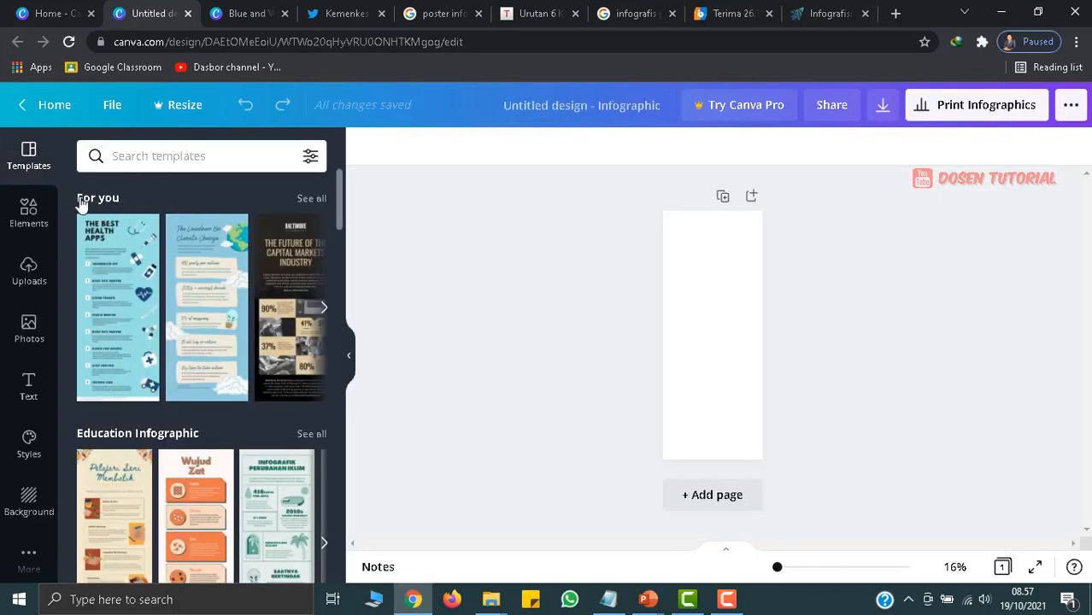
scroll(215, 383, "down", 2)
scroll(215, 383, "down", 5)
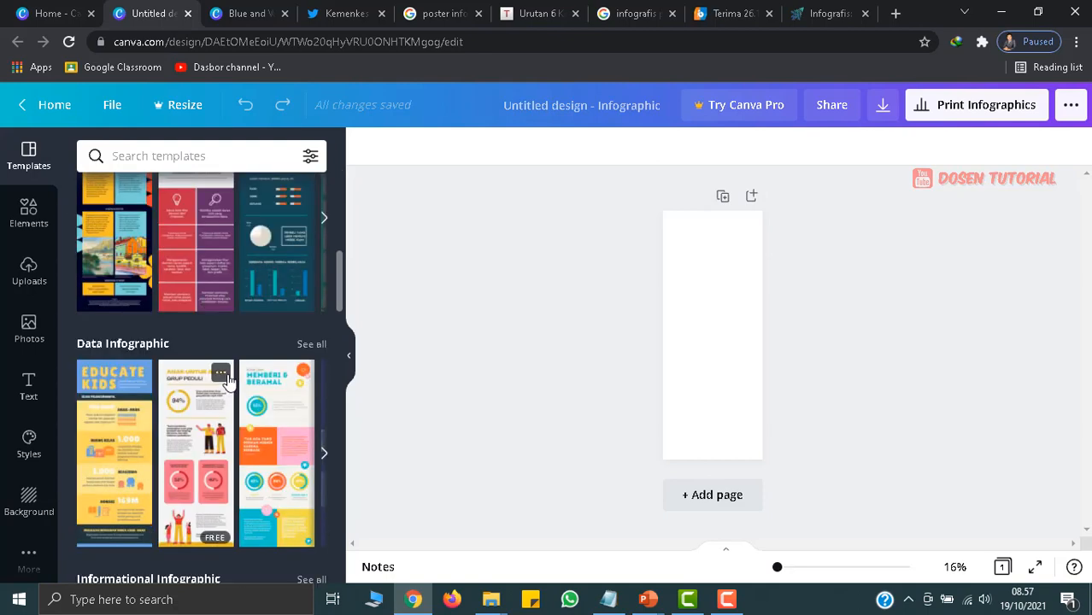
scroll(226, 380, "up", 7)
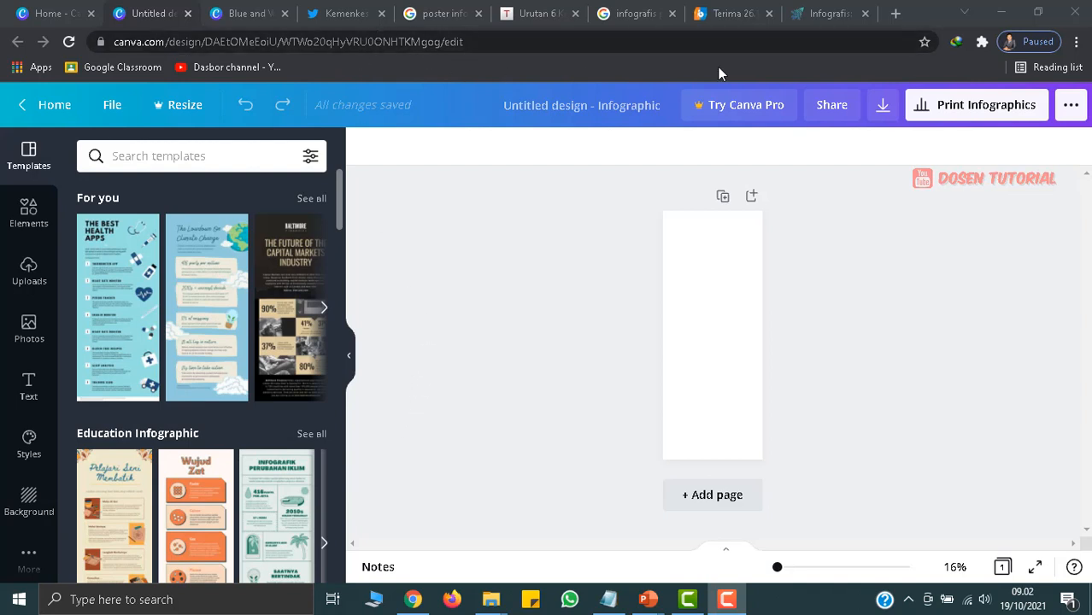
- Bring up the Kemenkes RI tweet with the Covid-19 vaccination infographic and dismiss the Google login prompt covering the page
left_click(446, 14)
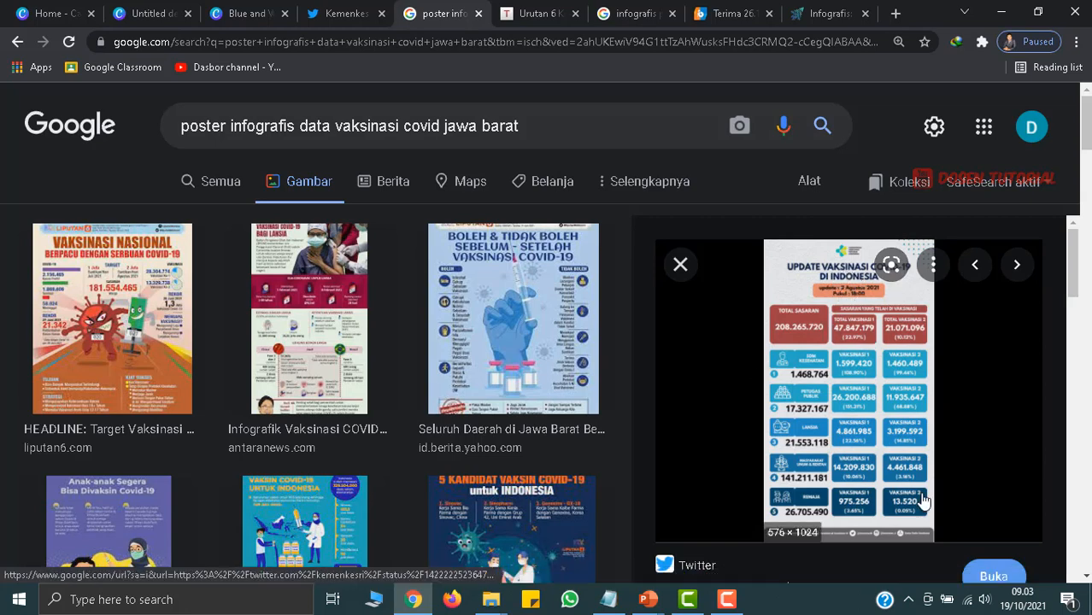
left_click(320, 12)
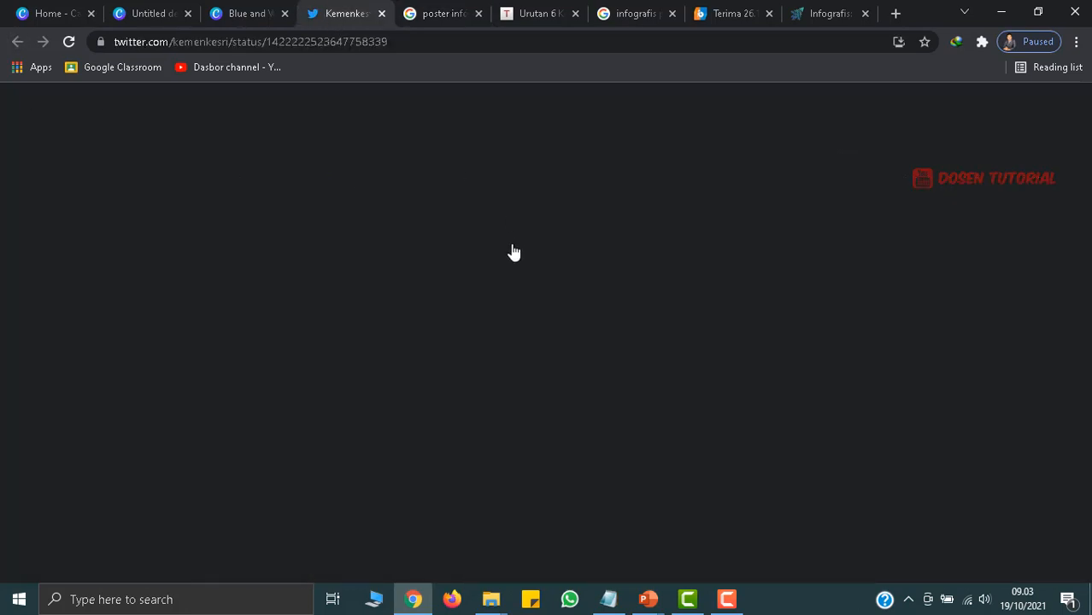
scroll(547, 289, "up", 3)
scroll(551, 292, "down", 2)
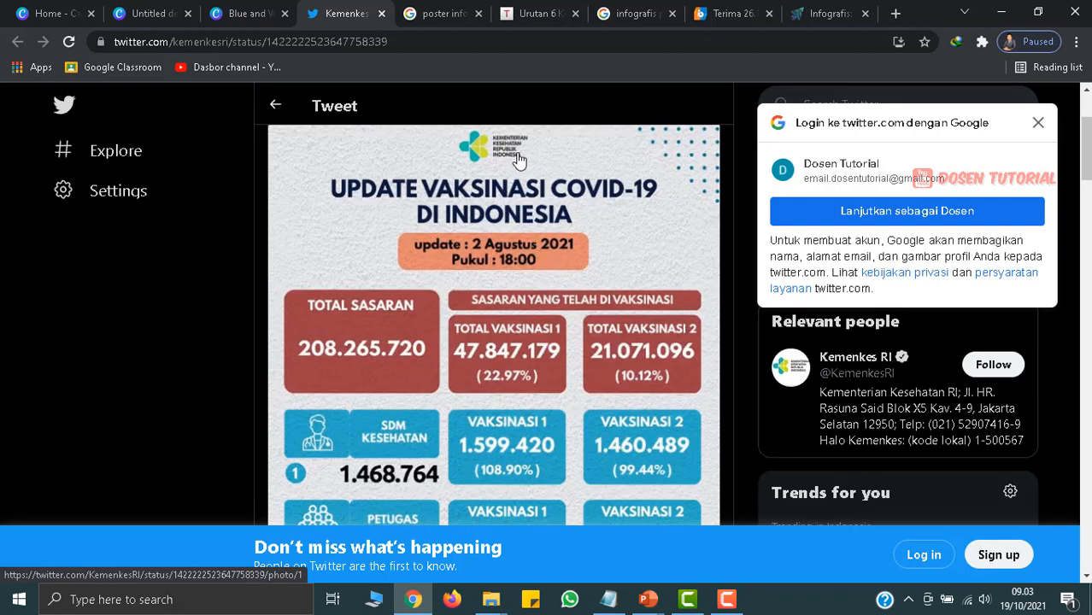
scroll(525, 295, "down", 1)
scroll(532, 305, "up", 2)
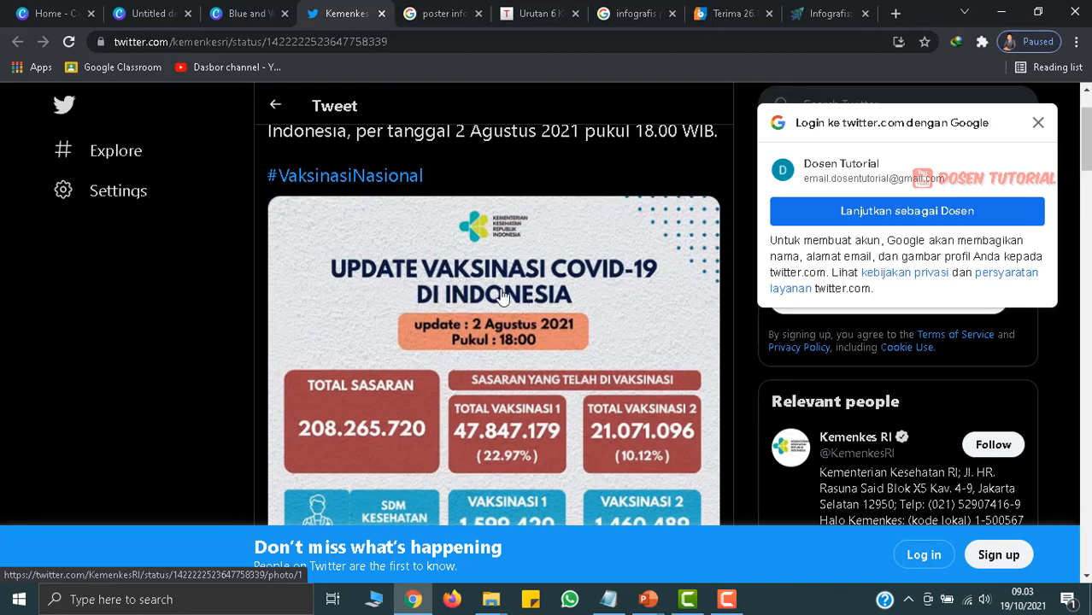
scroll(551, 288, "down", 1)
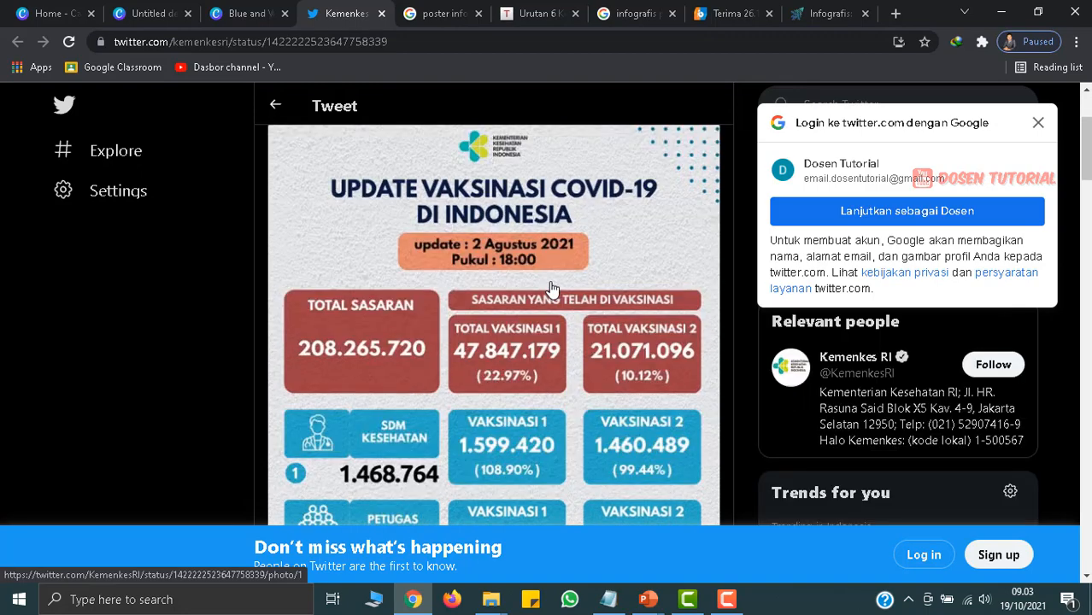
left_click(1038, 122)
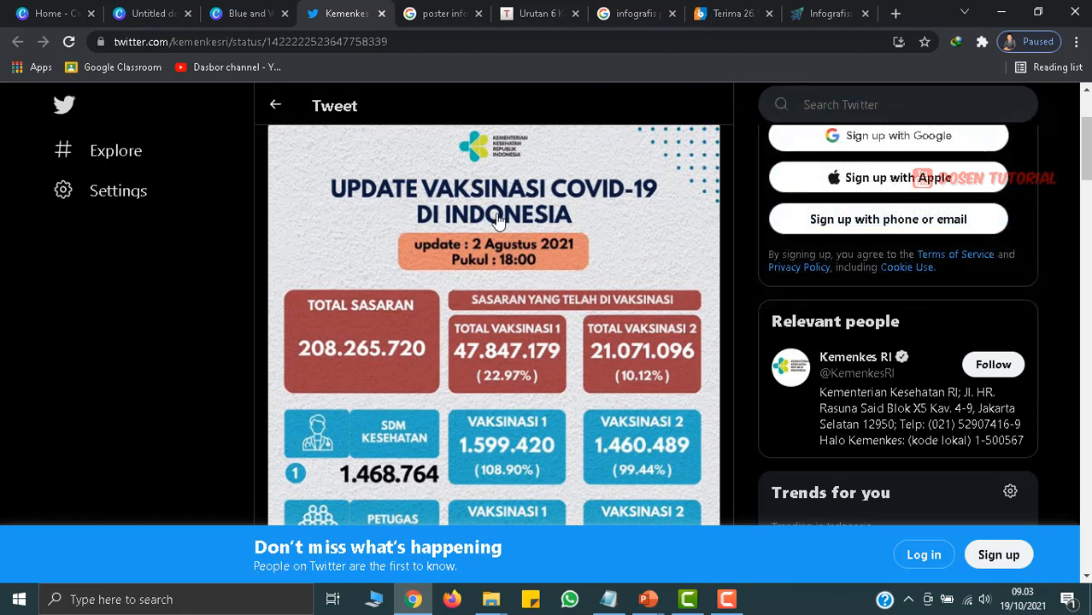
- Examine the tweet's infographic for the overall target and the first and second vaccination figures of each population group
scroll(489, 301, "down", 1)
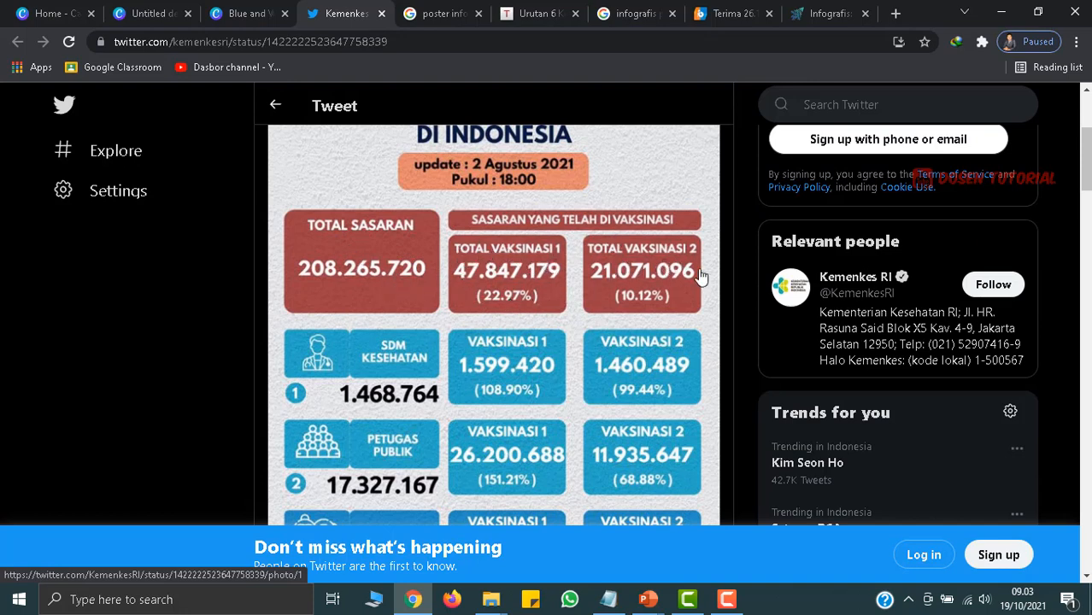
scroll(579, 332, "down", 1)
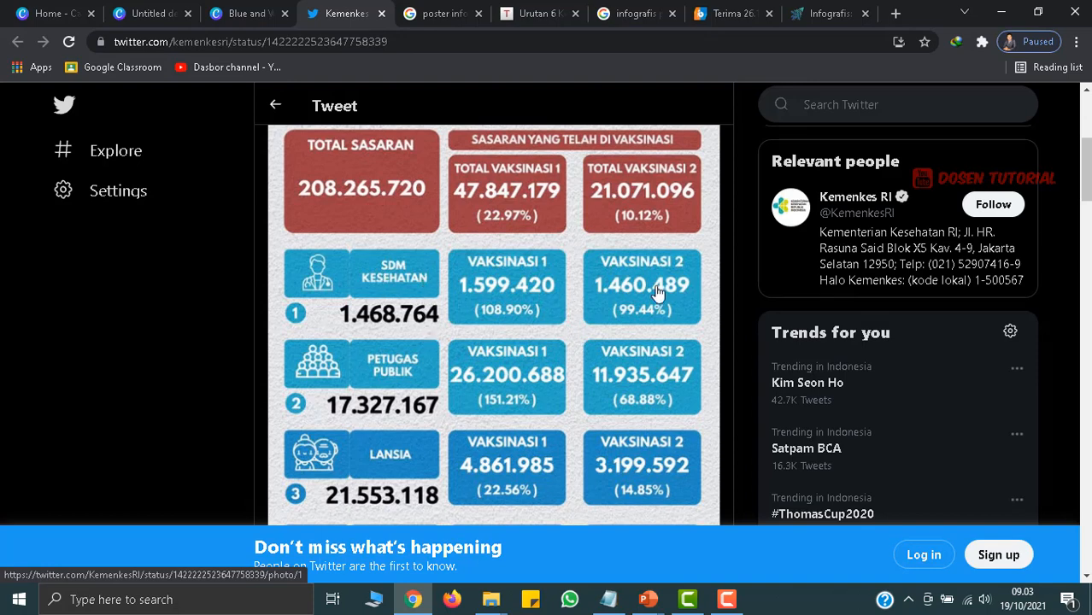
scroll(393, 368, "down", 3)
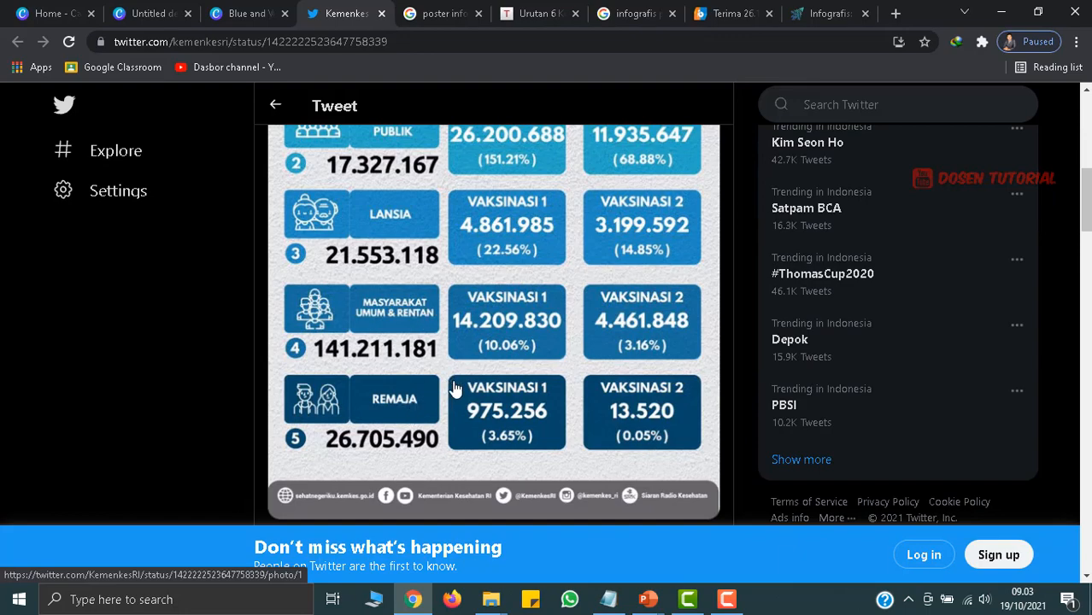
scroll(466, 342, "up", 9)
scroll(413, 370, "down", 4)
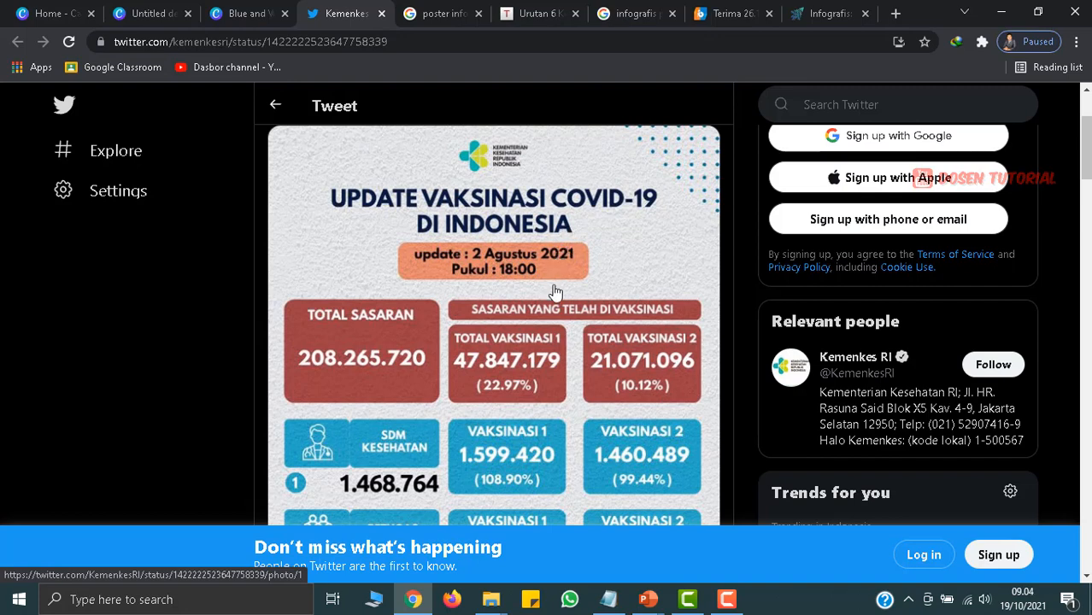
scroll(553, 340, "down", 1)
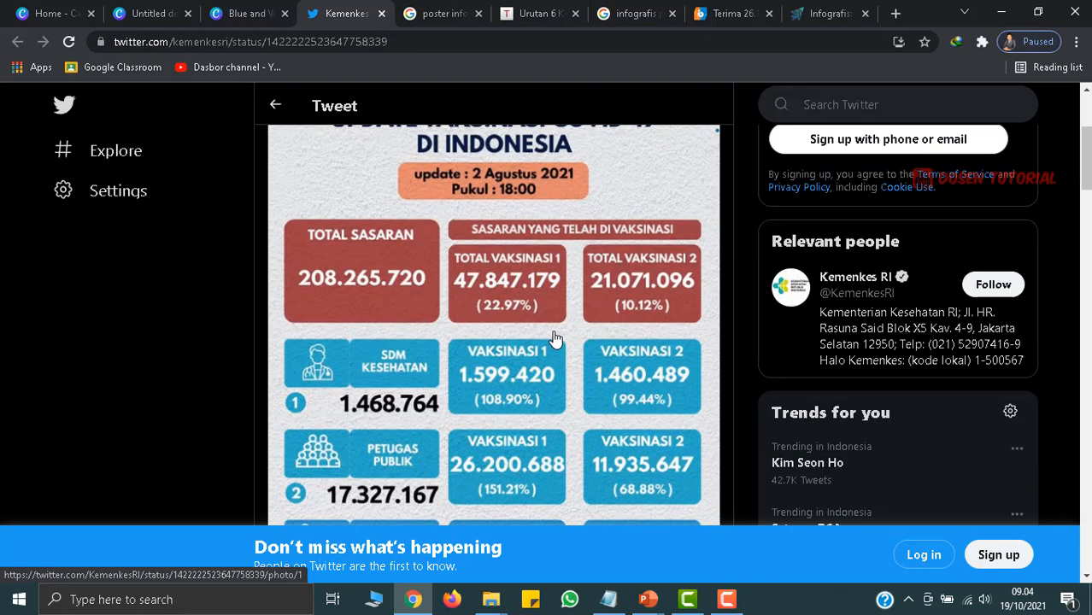
scroll(554, 339, "up", 1)
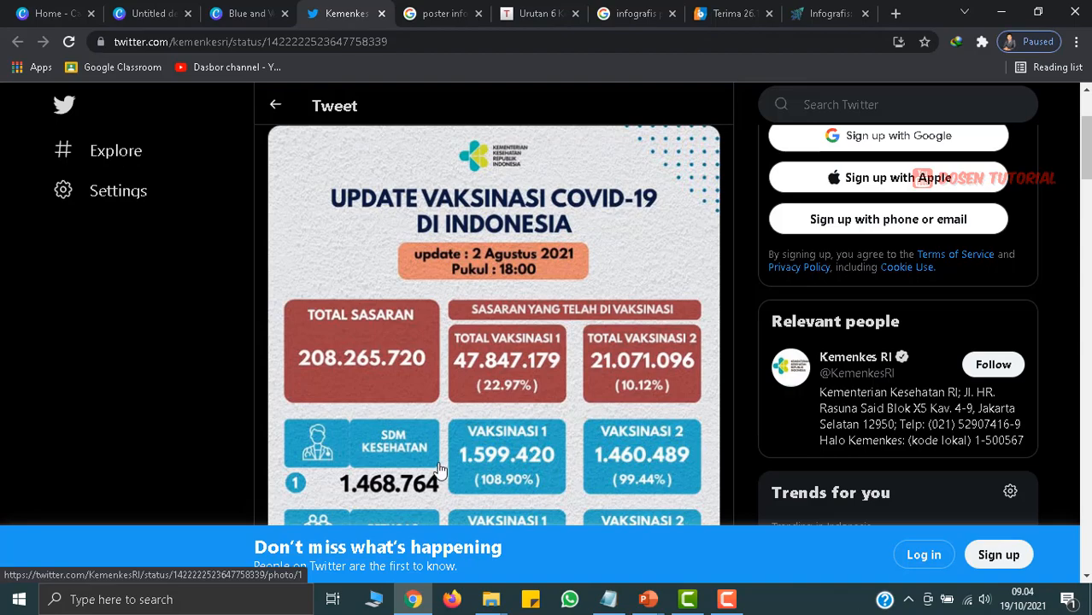
scroll(615, 453, "down", 4)
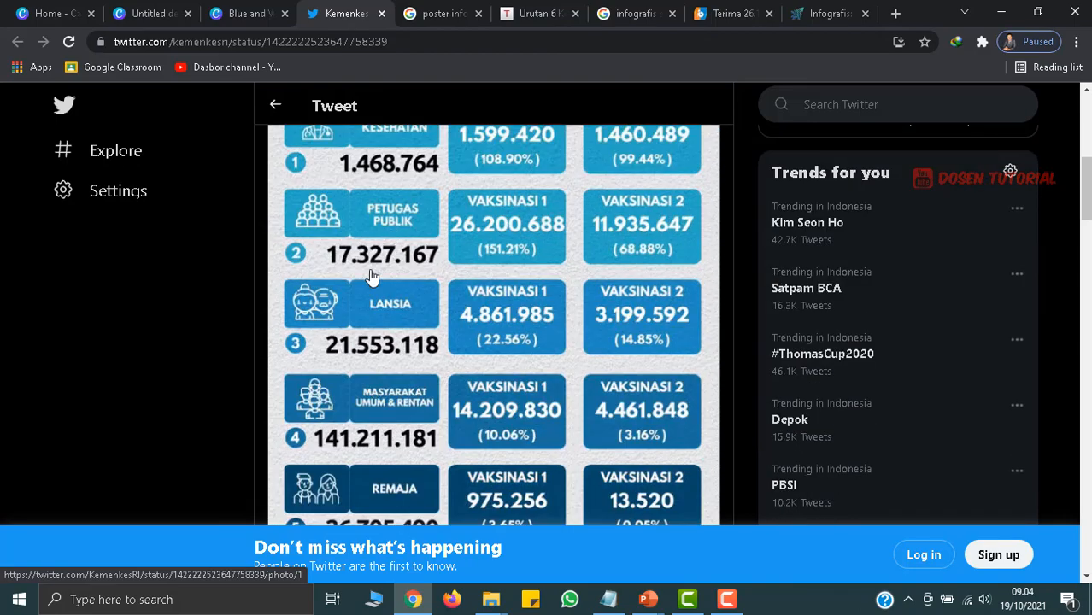
scroll(376, 274, "down", 3)
scroll(384, 342, "up", 7)
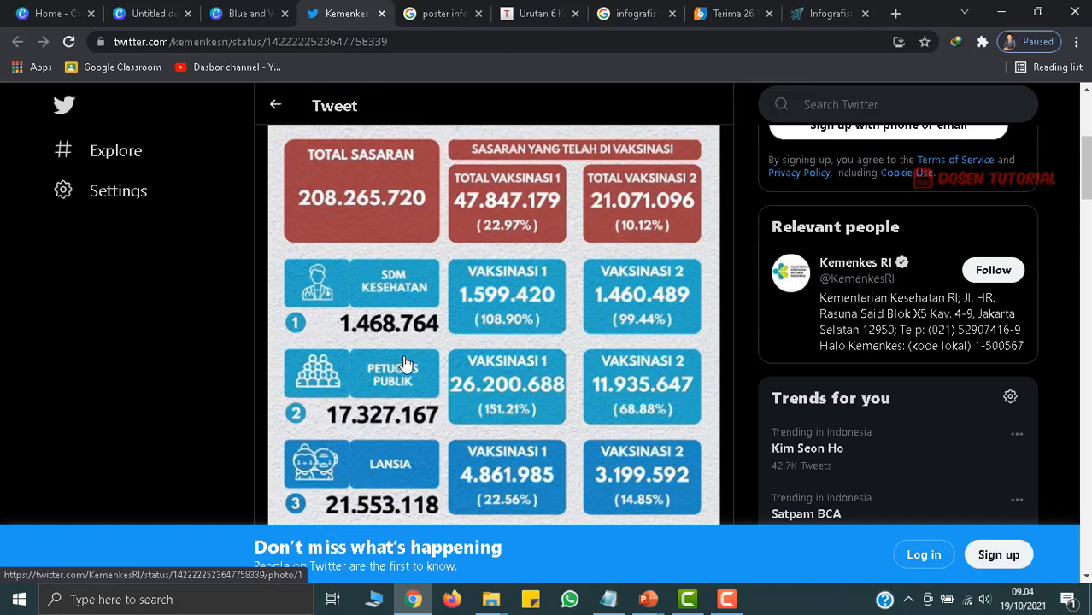
scroll(410, 385, "down", 4)
scroll(694, 420, "up", 5)
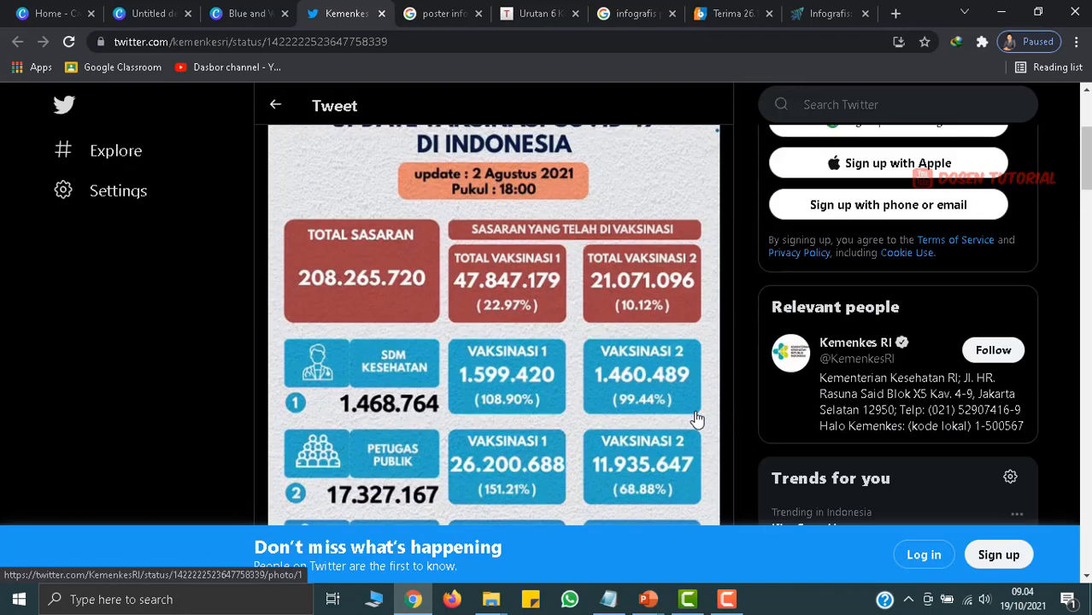
scroll(662, 395, "up", 1)
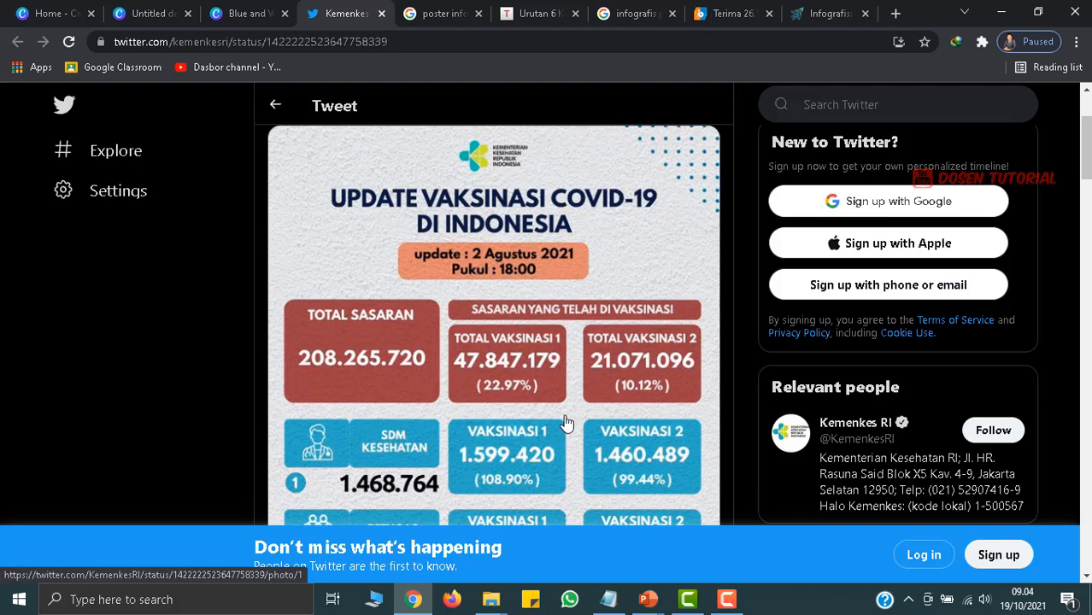
- Place the browser tab of the Kemenkes tweet directly beside the untitled infographic's tab and return to the untitled design
left_click(248, 16)
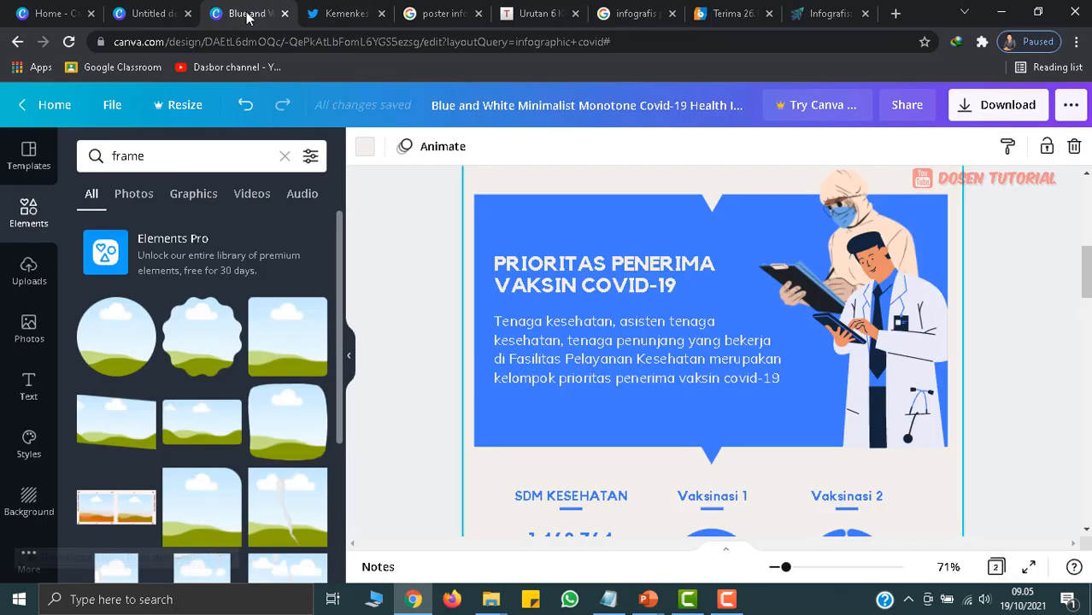
left_click(152, 14)
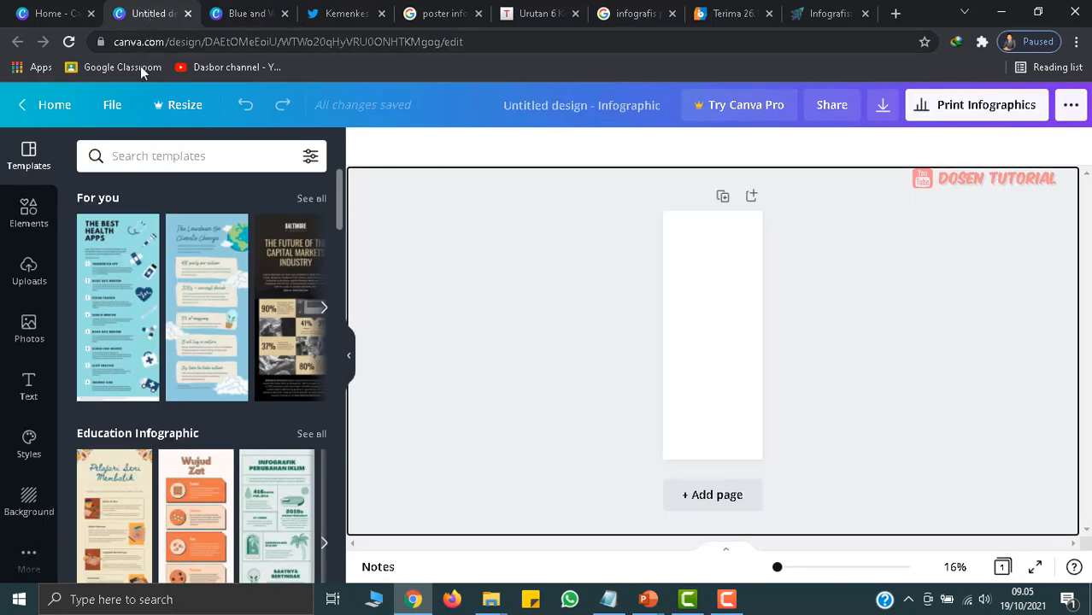
left_click_drag(335, 13, 250, 15)
left_click(141, 15)
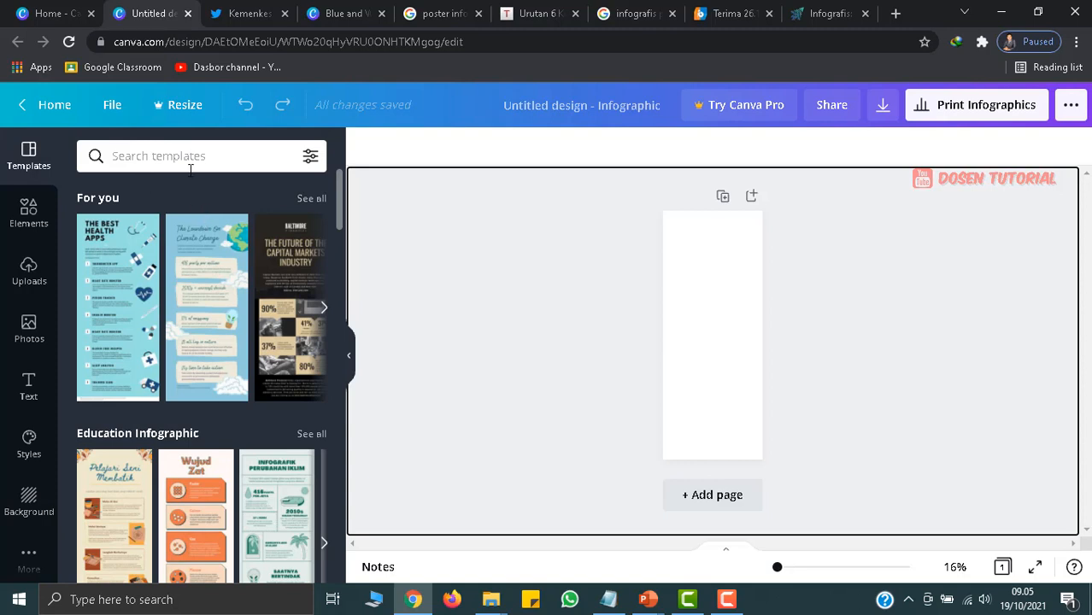
- Search the infographic templates for "health"
left_click(187, 161)
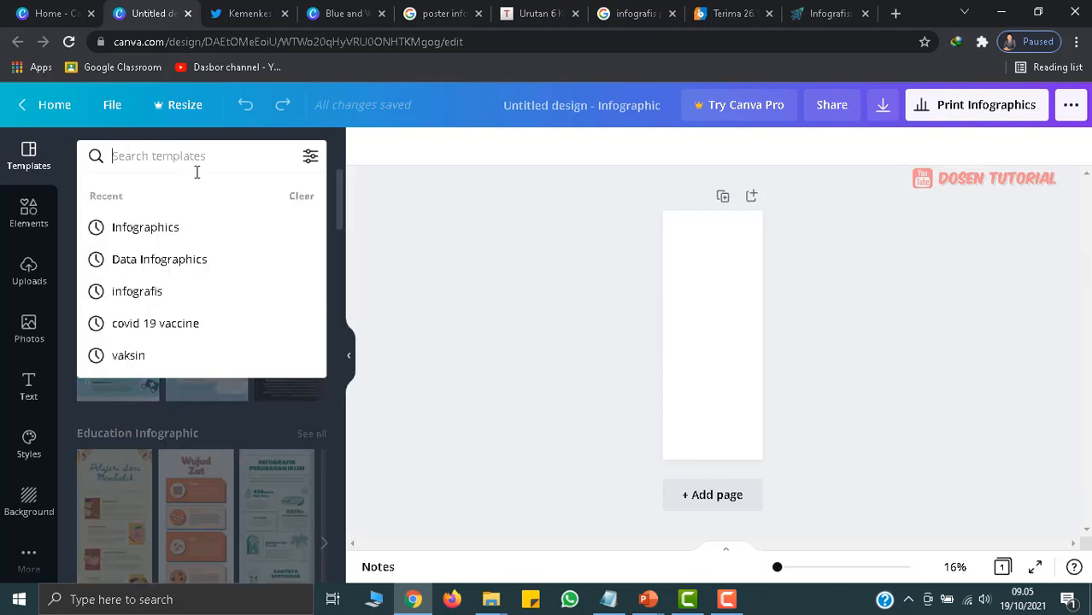
type("hea")
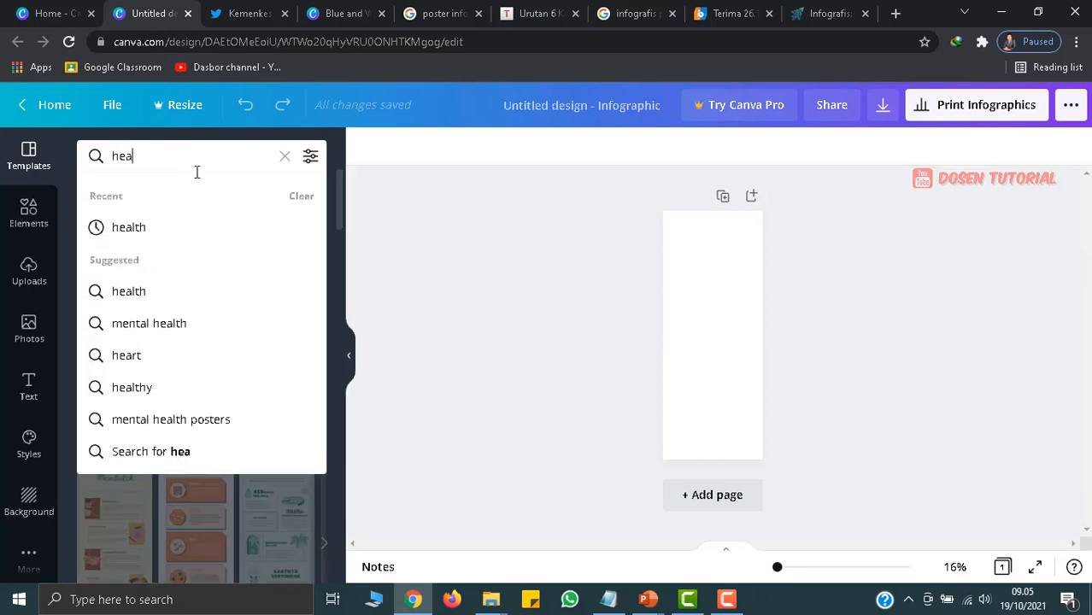
type("lt")
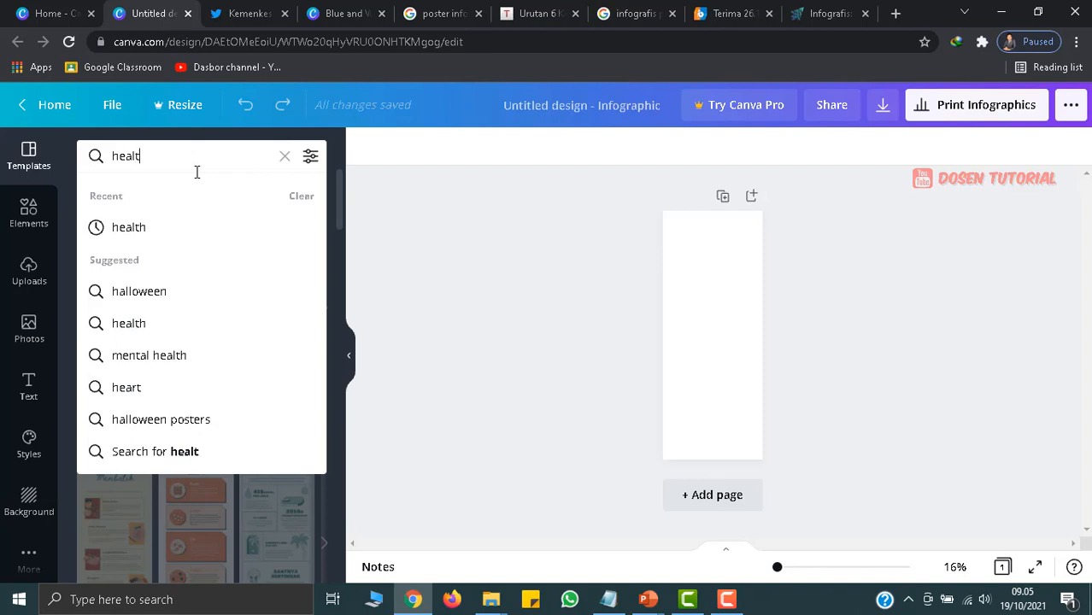
type("h")
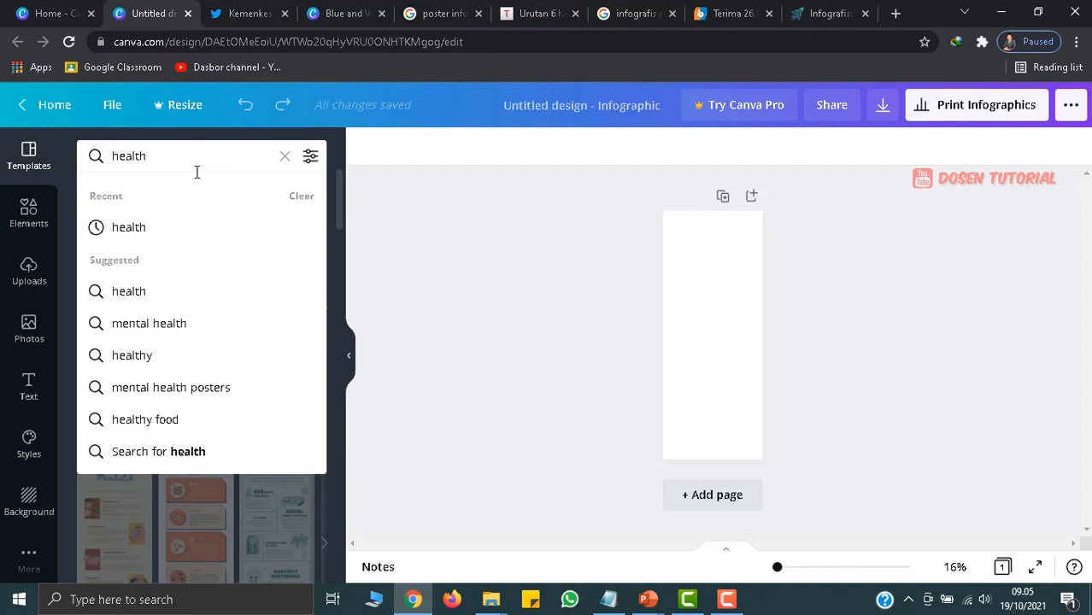
key("Return")
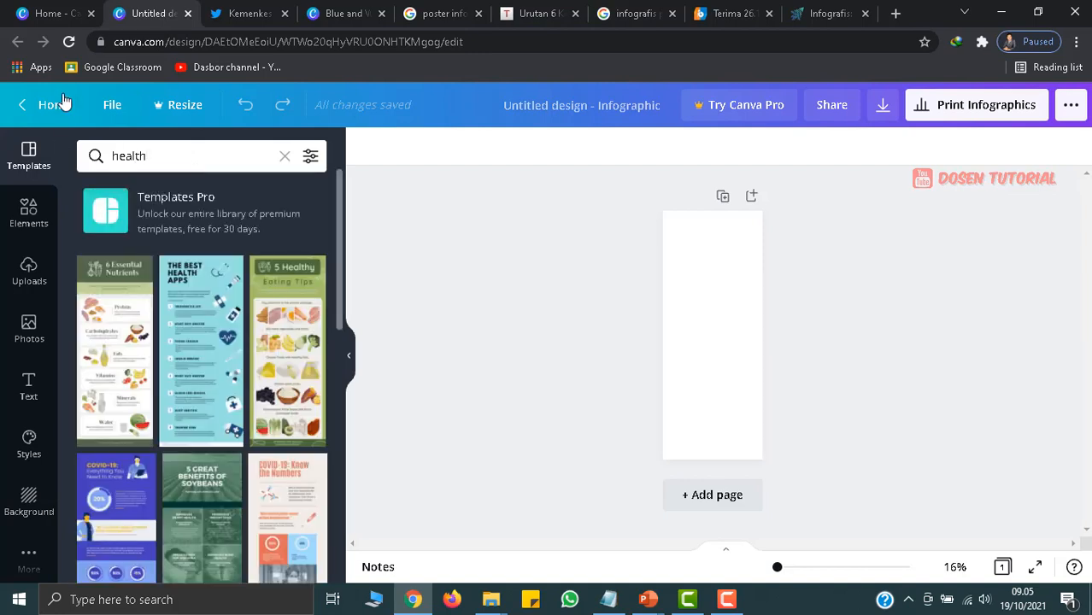
- Apply the free blue-and-white "COVID-19: Everything You Need to Know" template to the blank page
scroll(238, 282, "down", 1)
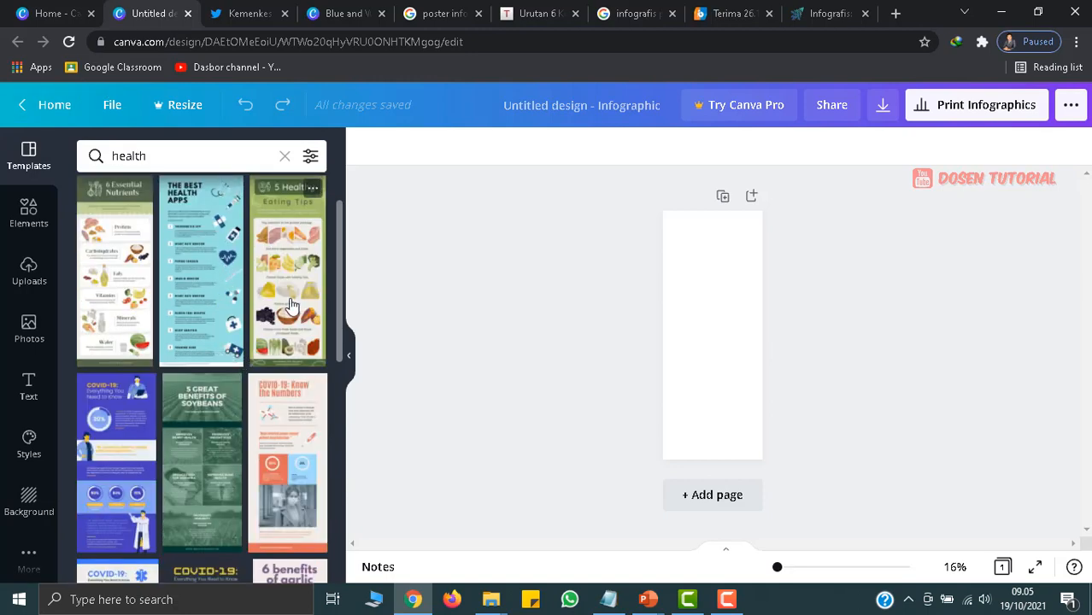
scroll(291, 303, "down", 3)
scroll(290, 303, "down", 1)
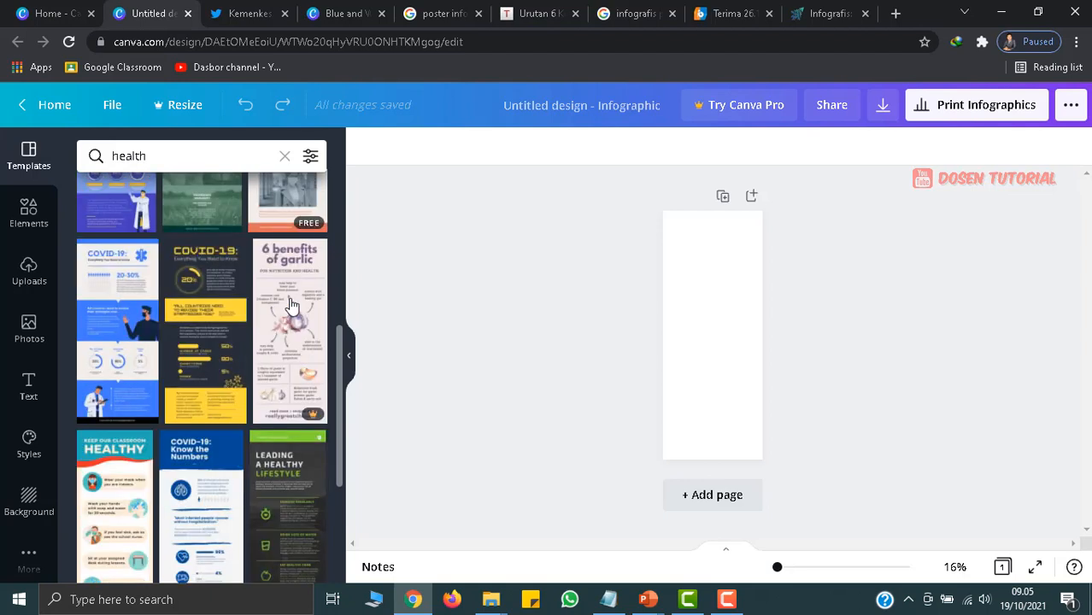
scroll(258, 346, "down", 1)
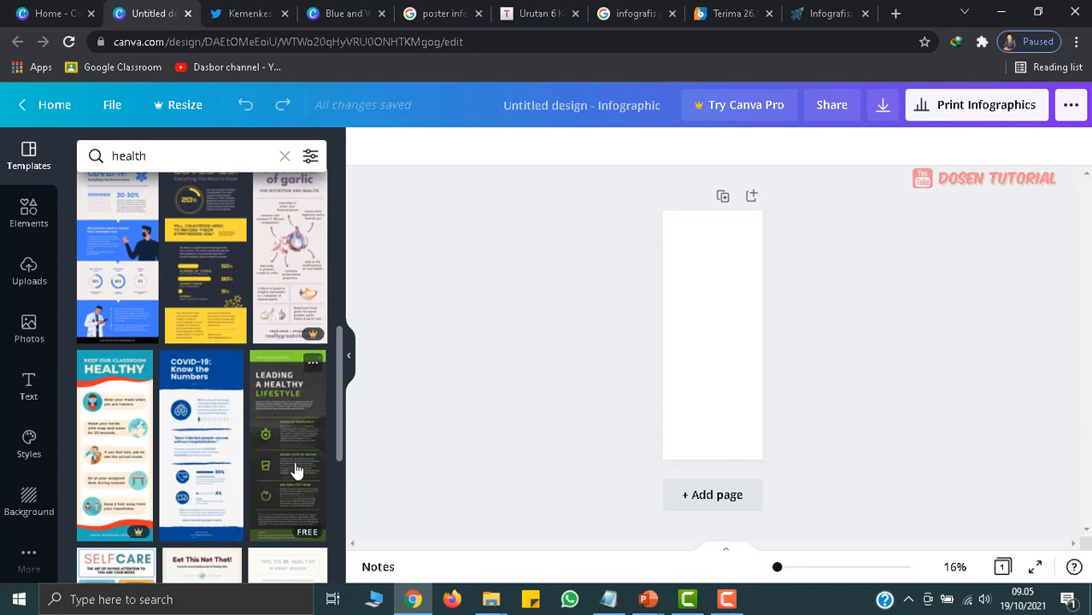
scroll(234, 431, "up", 1)
scroll(234, 430, "up", 1)
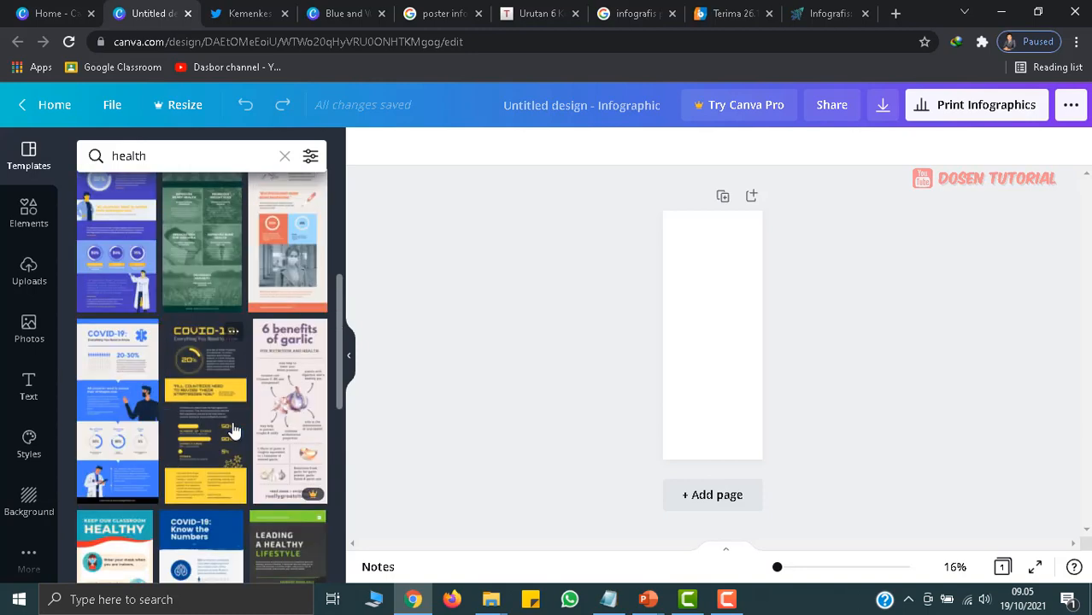
scroll(229, 430, "down", 2)
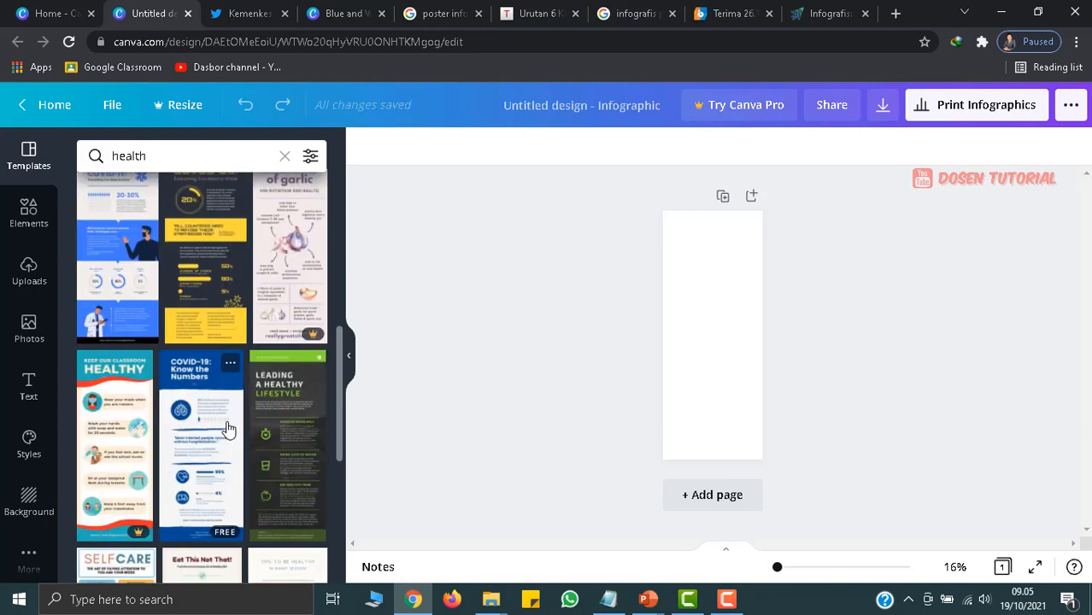
left_click(109, 253)
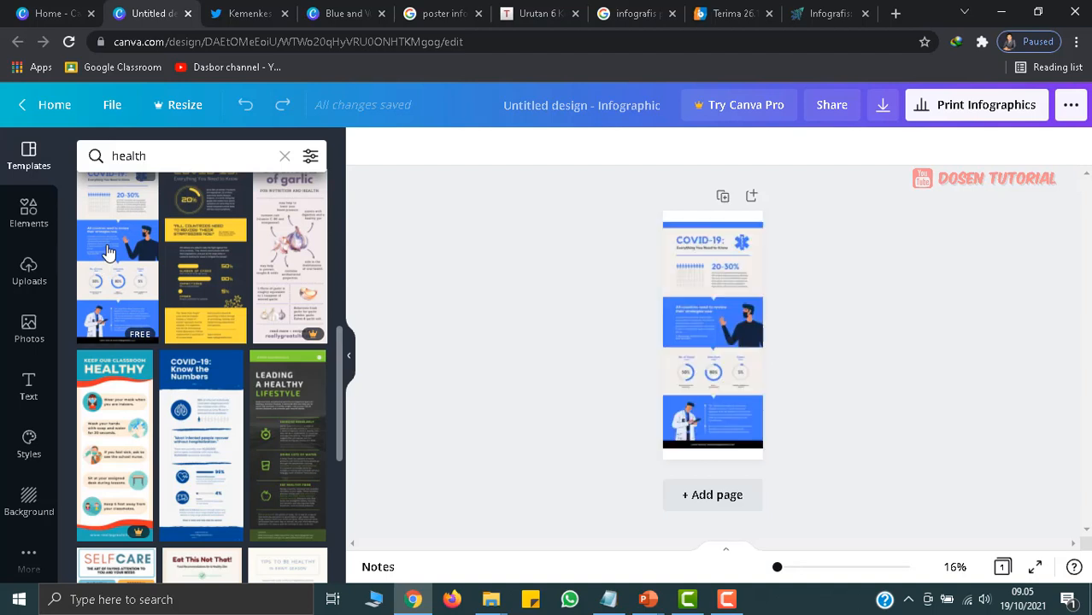
- View the applied COVID-19 template in full screen and return to the editor
left_click(714, 299)
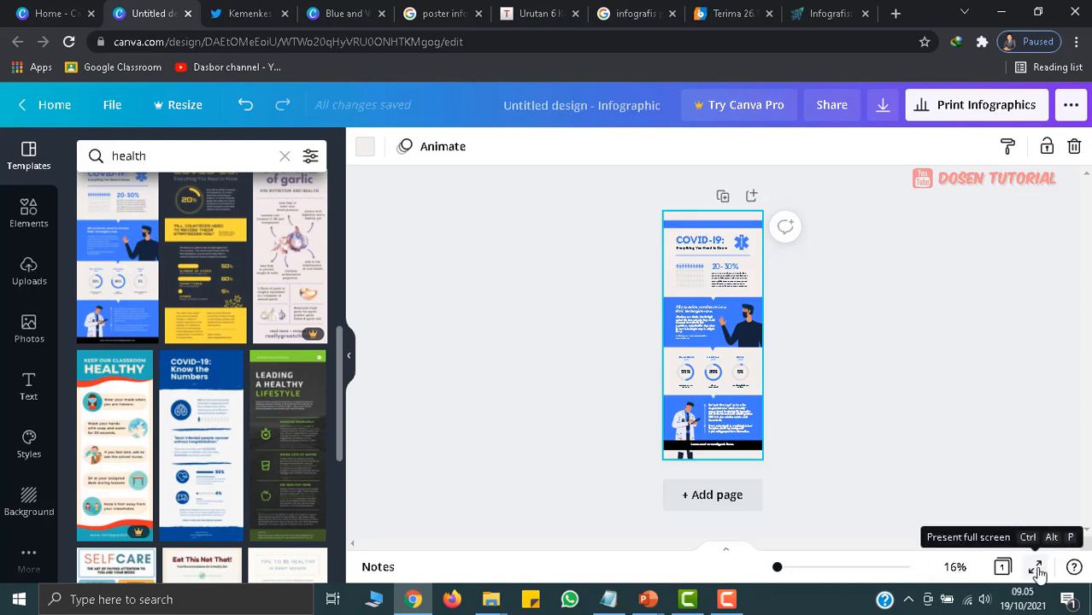
left_click(1035, 569)
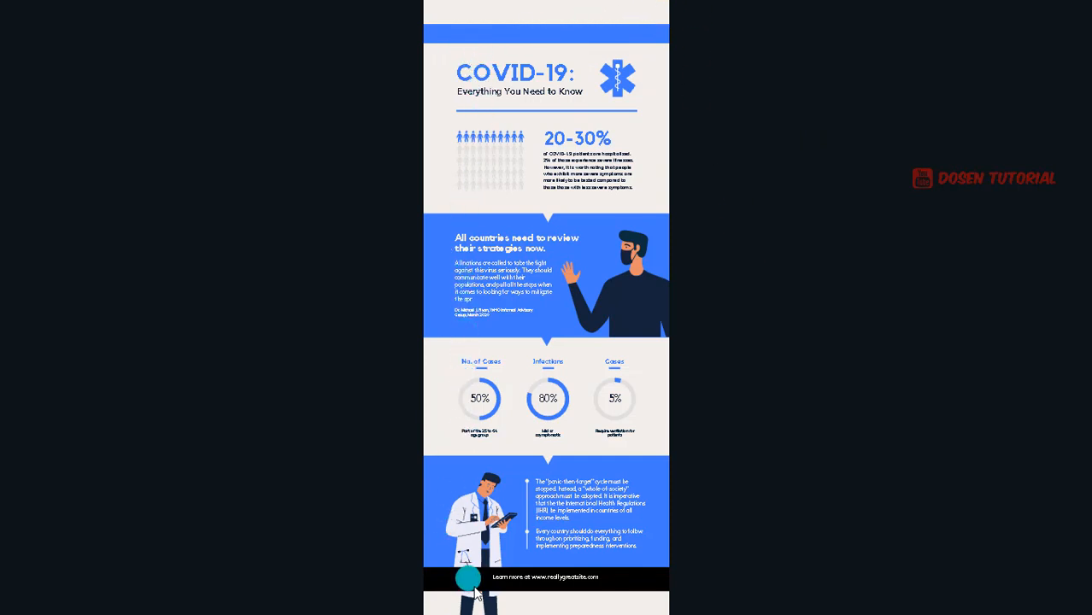
key("Escape")
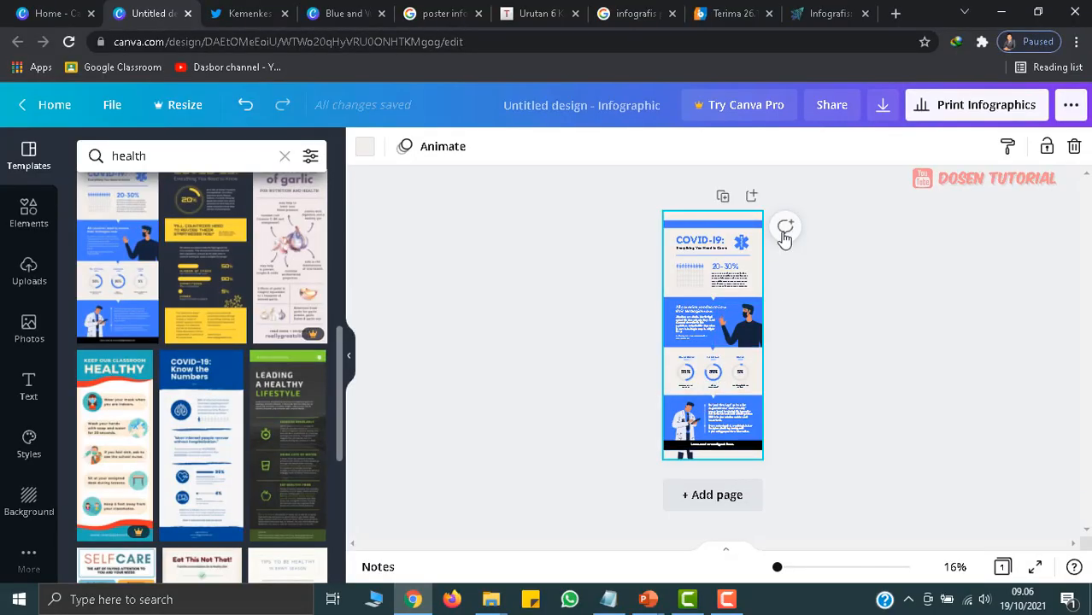
- Replace the "Everything You Need to Know" subtitle below the COVID-19 heading with "DATA PENERIMA VAKSIN"
scroll(769, 426, "up", 5)
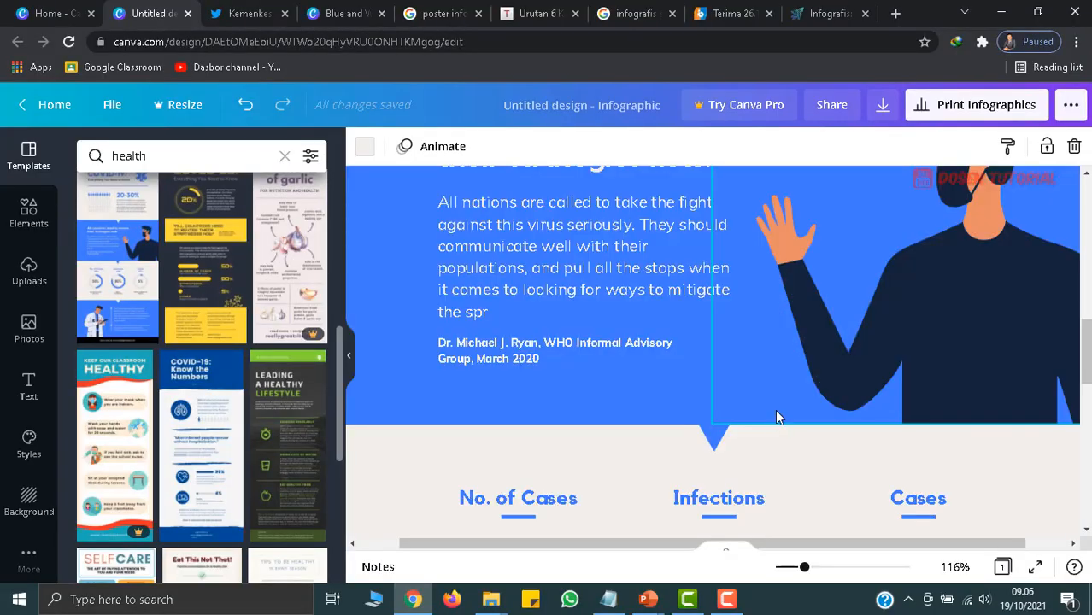
scroll(681, 321, "up", 10)
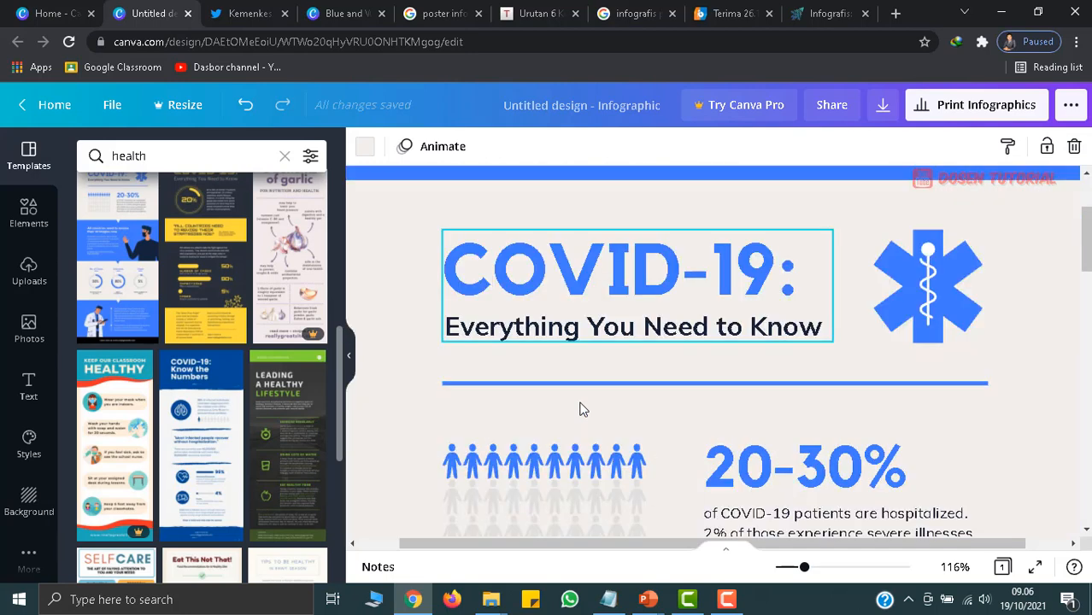
left_click(522, 334)
triple_click(523, 334)
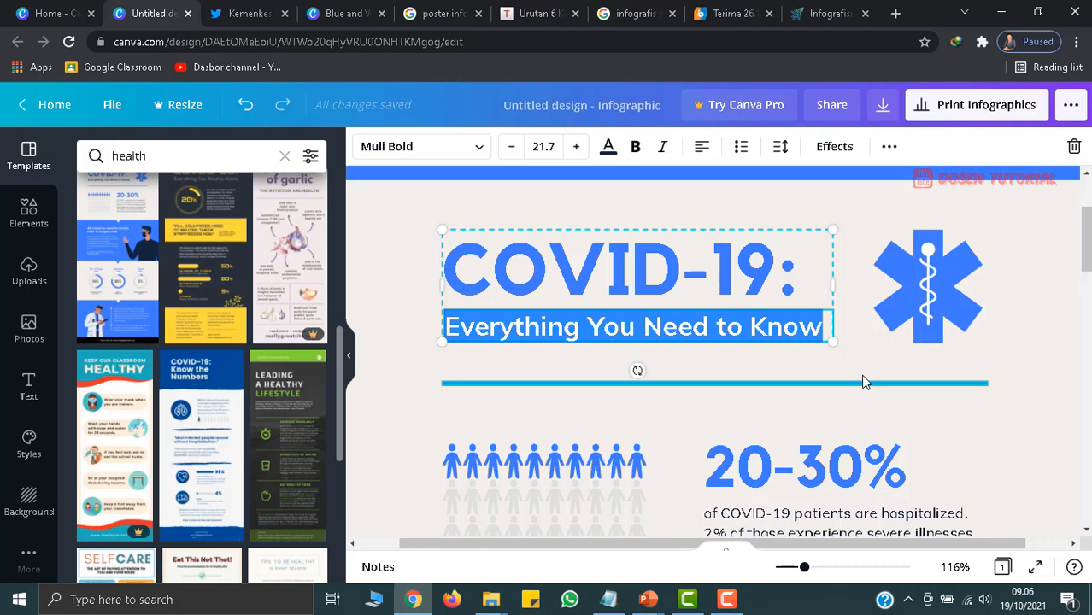
type("DATA ")
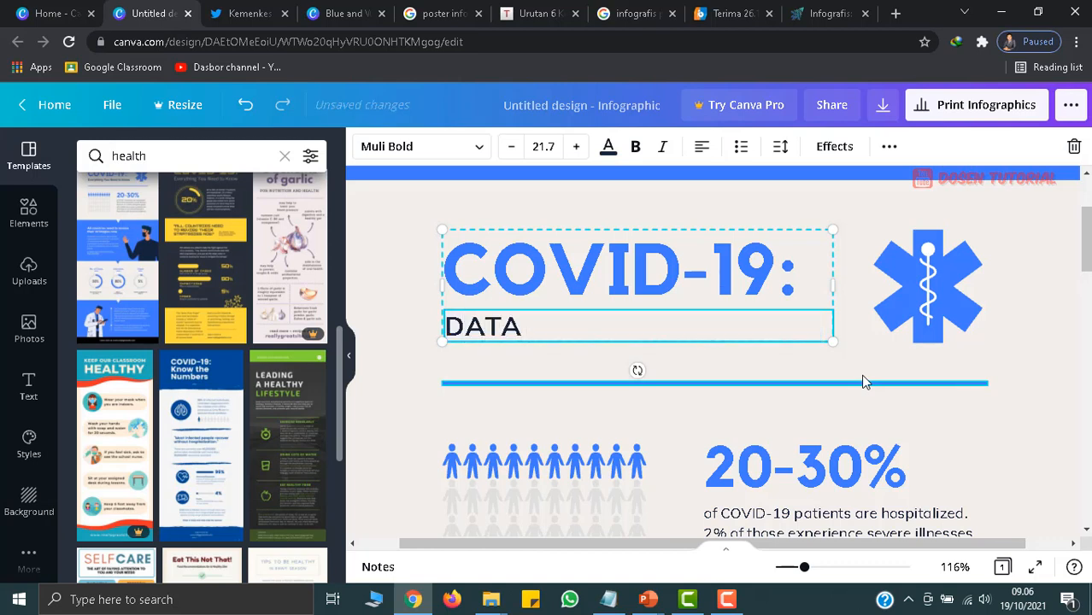
type("PENE")
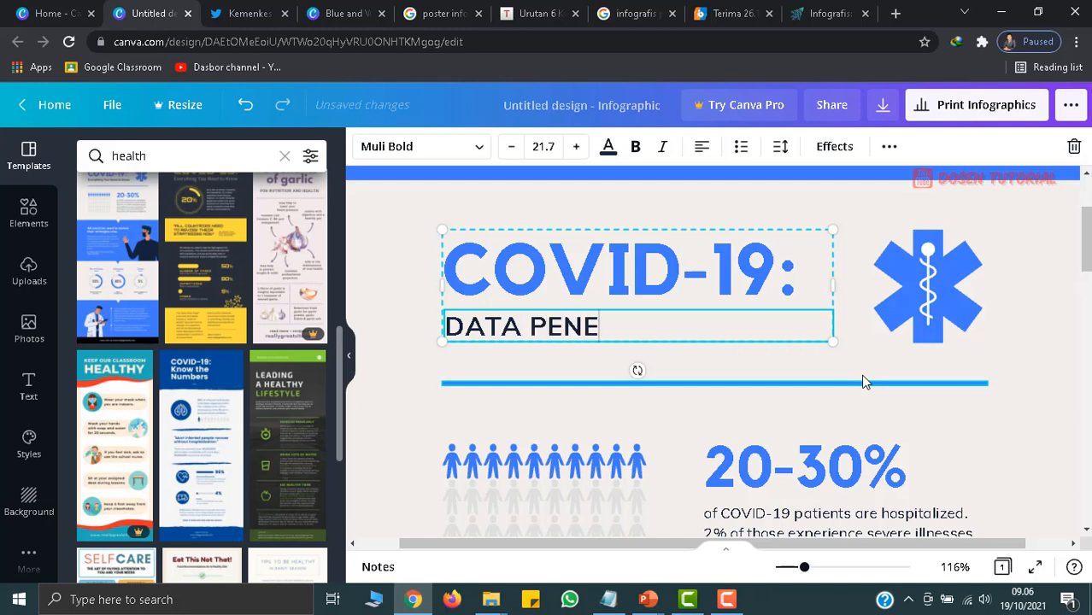
type("RIMA VAKSIN")
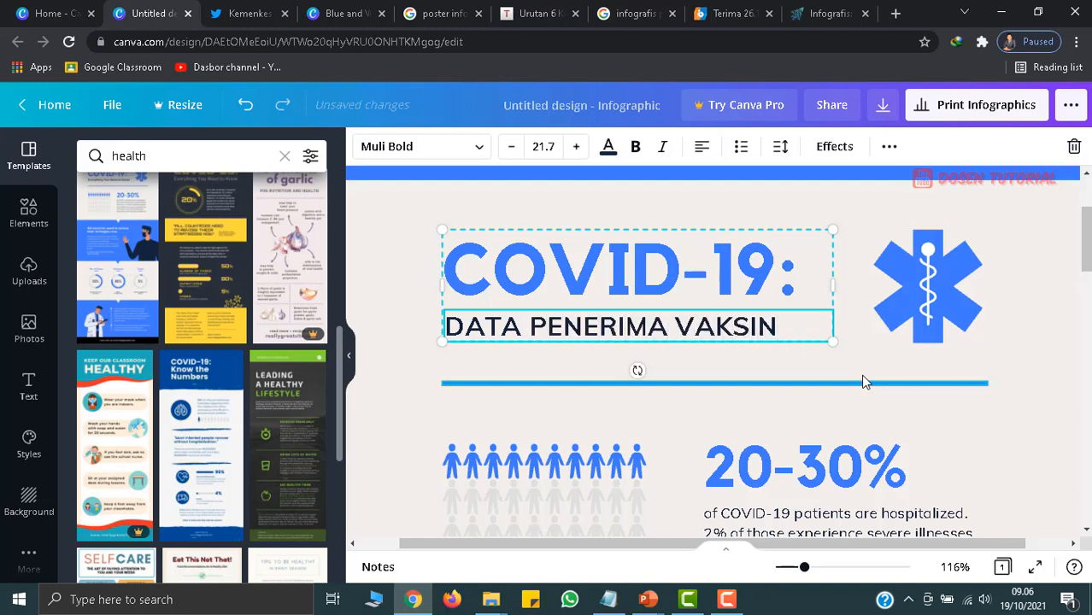
- Ungroup the COVID-19 heading and the DATA PENERIMA VAKSIN subtitle into separate text elements
left_click(651, 296)
left_click(639, 332)
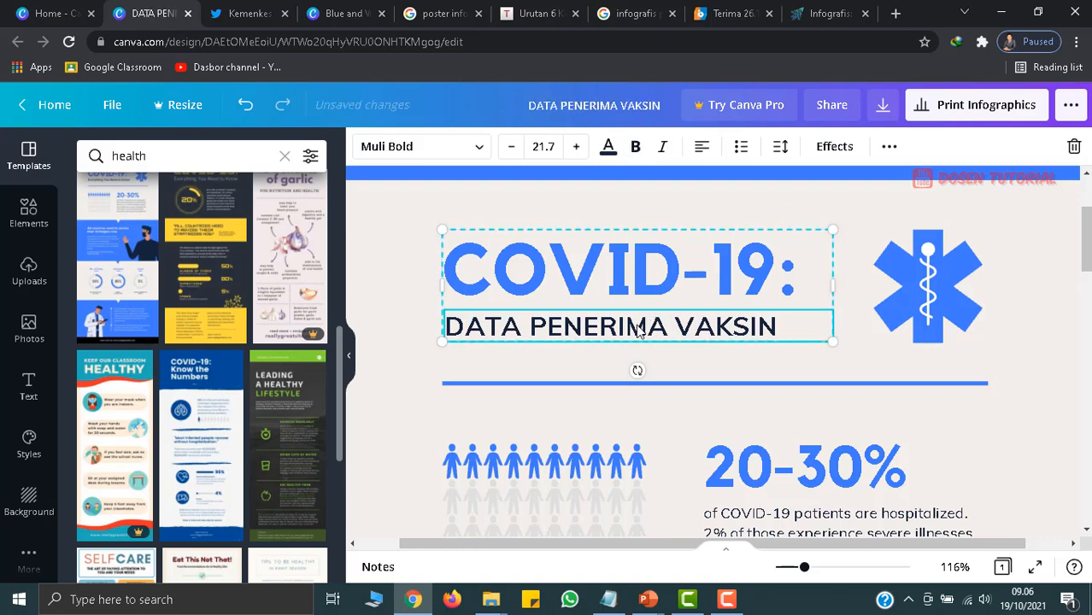
right_click(639, 325)
left_click(573, 283)
left_click(572, 334)
mouse_move(598, 328)
left_mouse_down()
mouse_move(628, 317)
mouse_move(591, 335)
left_mouse_up()
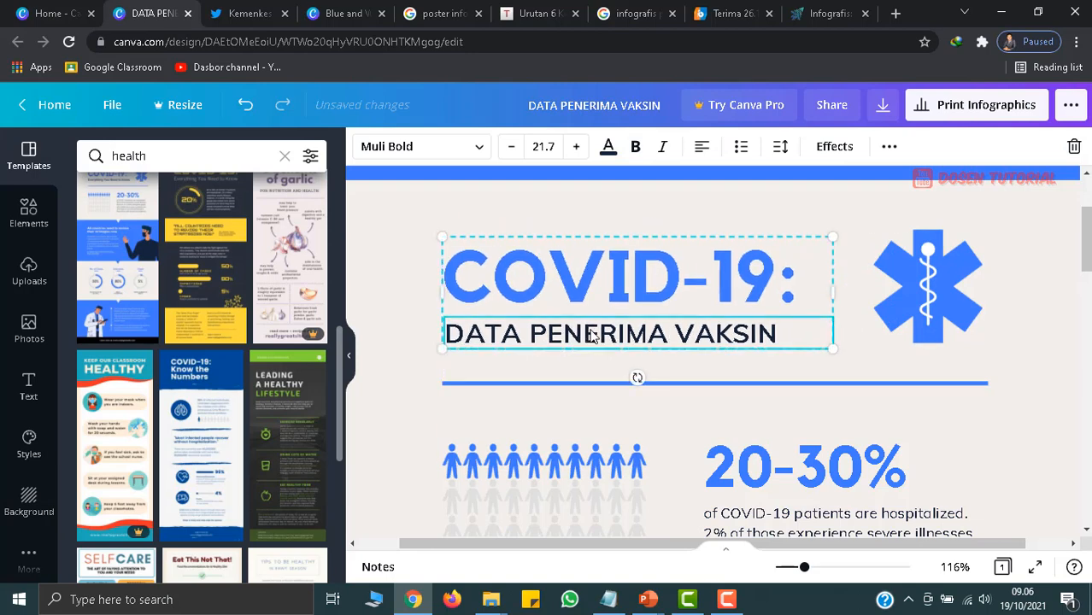
right_click(591, 334)
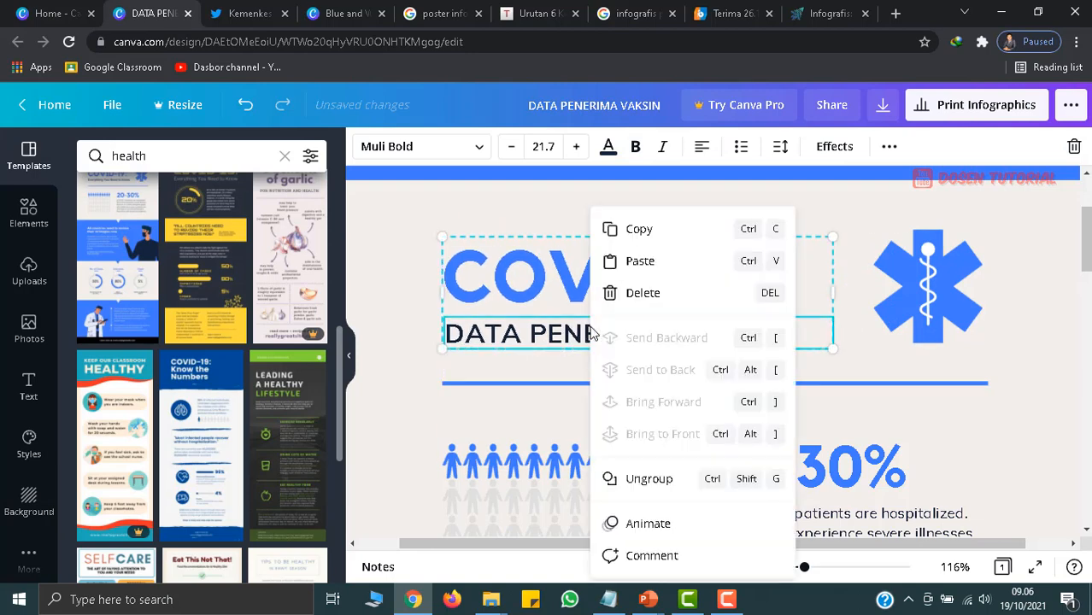
left_click(666, 489)
scroll(639, 455, "up", 1)
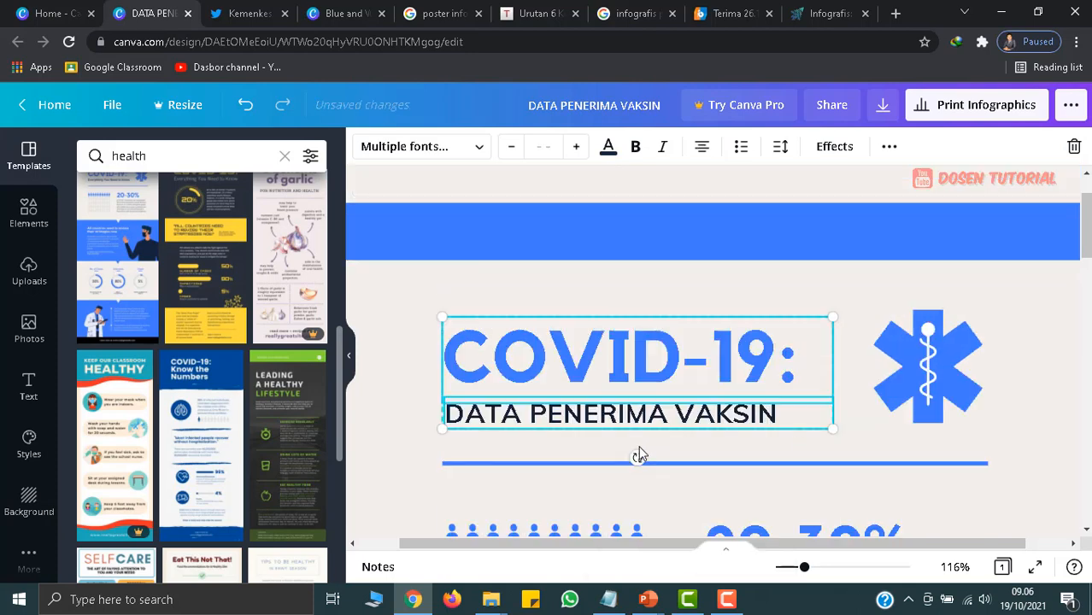
- Move the "DATA PENERIMA VAKSIN" text directly above the COVID-19 heading, aligned with its left edge
left_click_drag(633, 421, 672, 305)
left_click(718, 440)
left_click(677, 415)
left_click(626, 343)
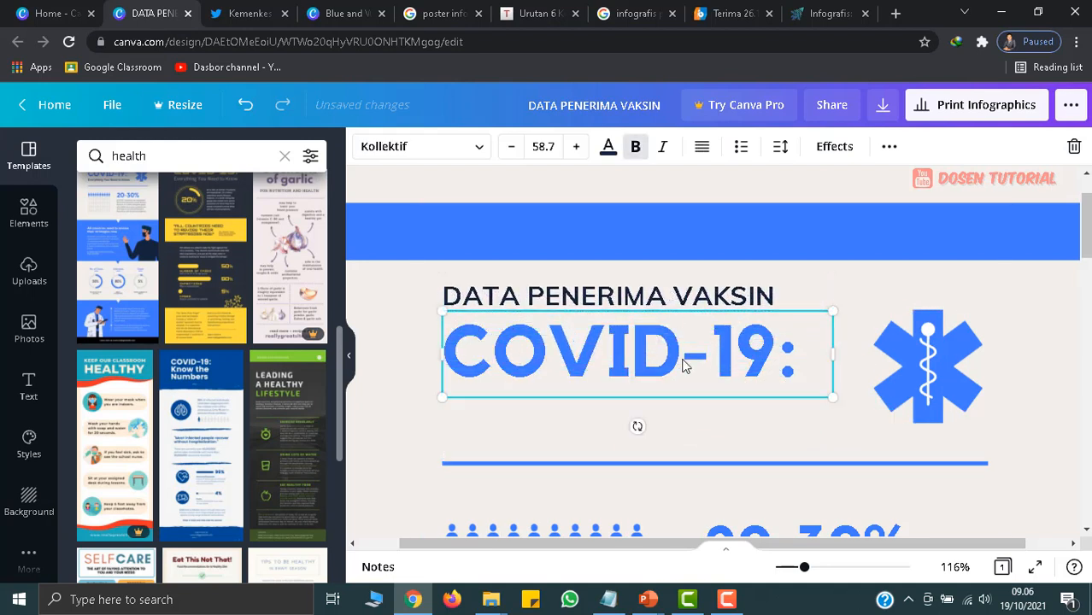
- Duplicate the "DATA PENERIMA VAKSIN" text, place the copy below the COVID-19 heading and change it to "UNTUK TENAGA KESEHATAN"
left_click(667, 302)
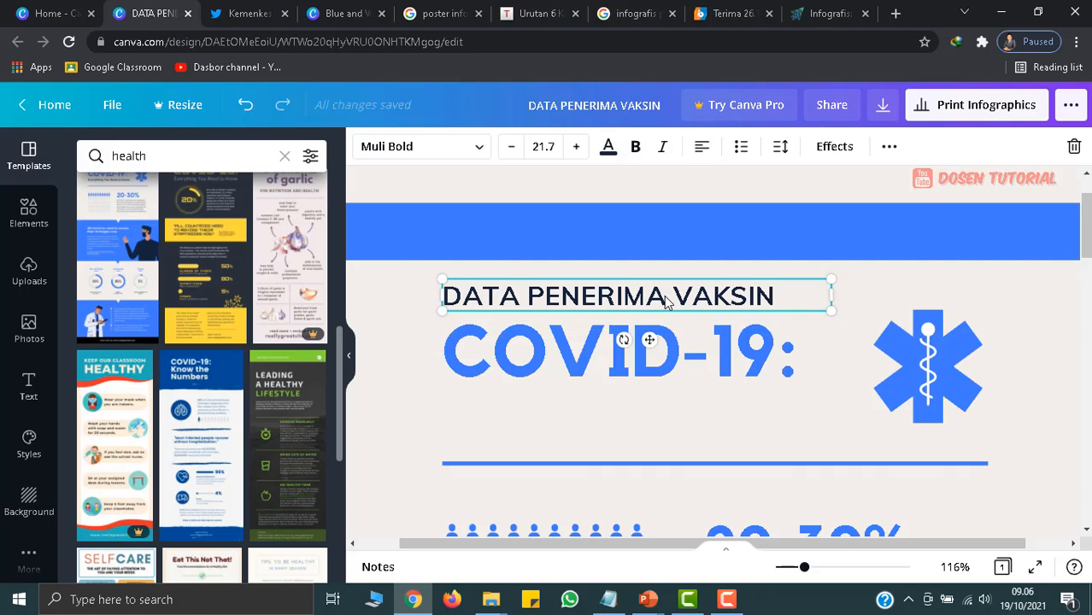
key("ctrl+d")
left_click_drag(651, 316, 632, 407)
double_click(621, 408)
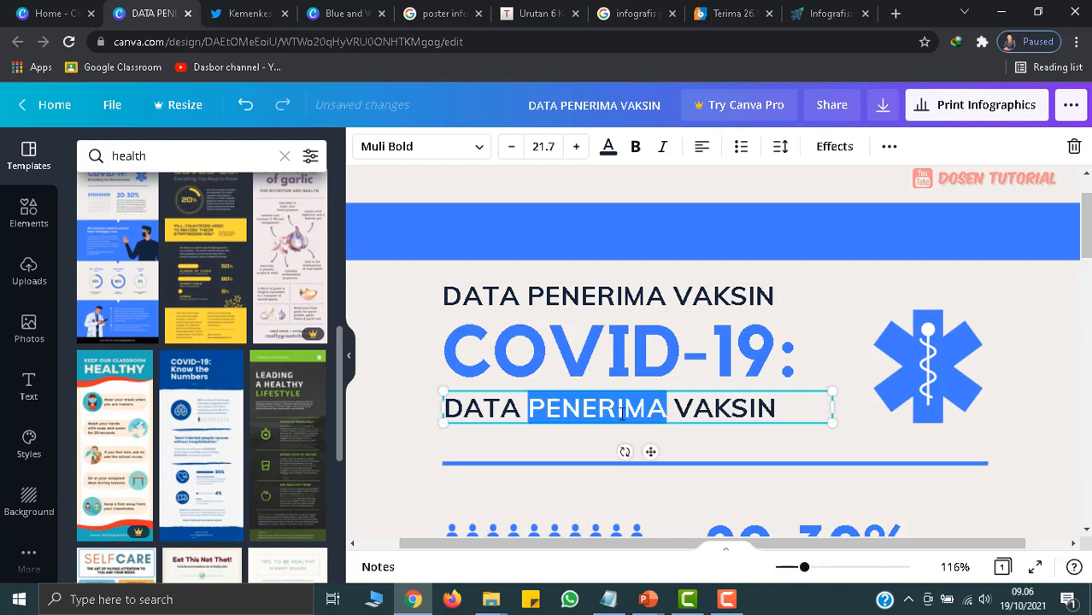
key("ctrl+a")
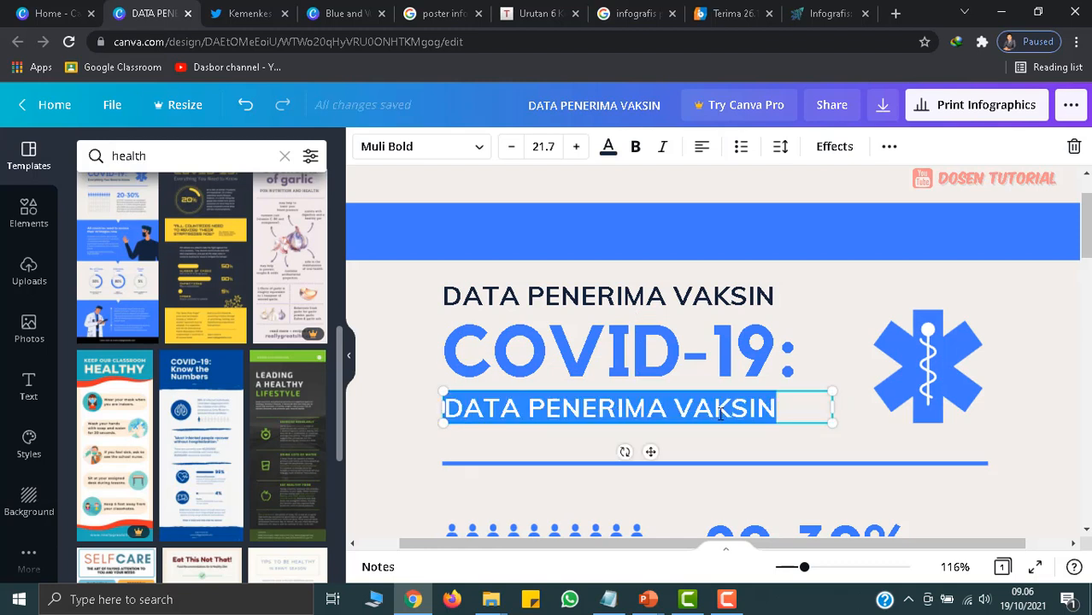
type("UNTUK E")
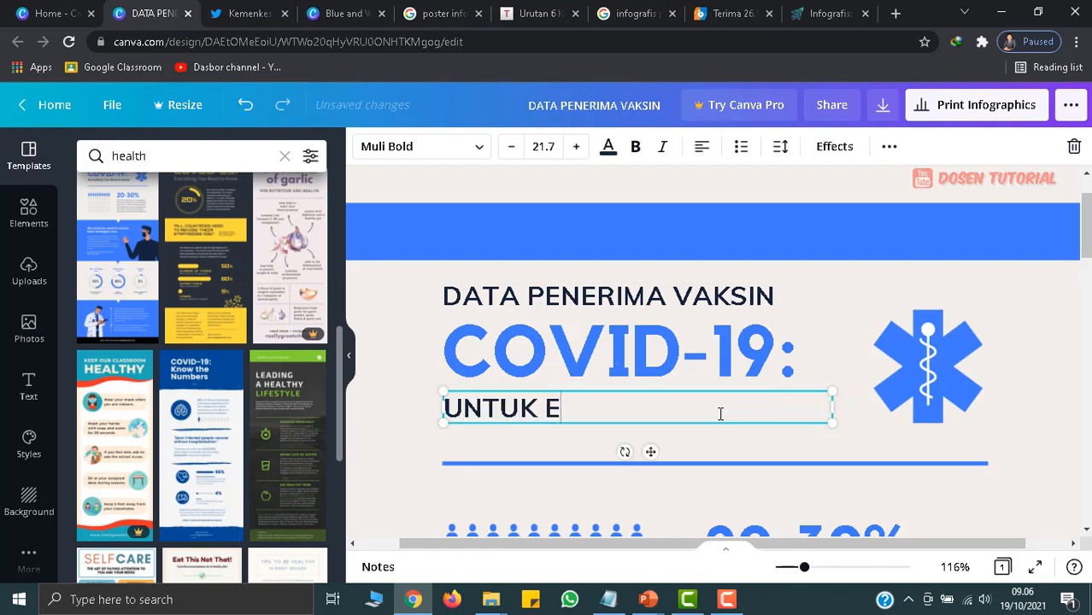
type("NAGA KESEHATAN")
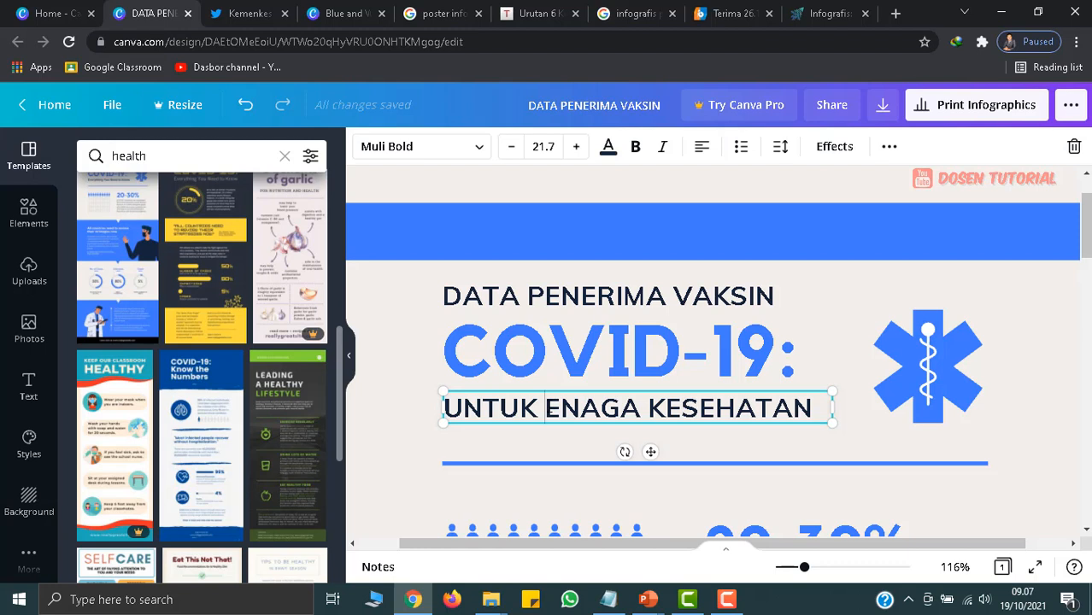
type("T")
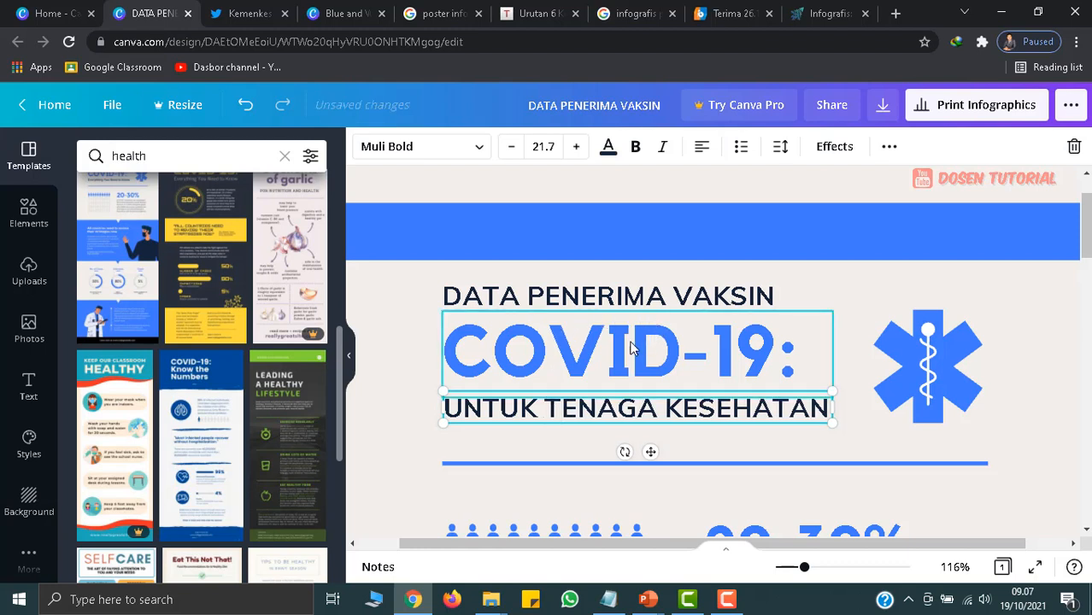
- Remove the colon from the large heading so it reads "COVID-19"
double_click(795, 367)
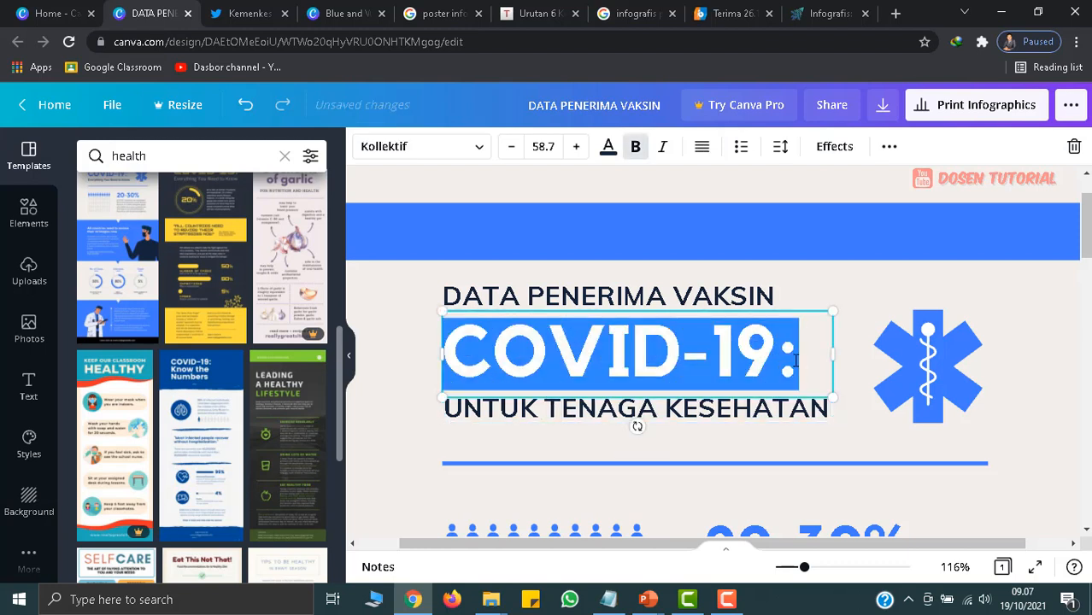
left_click(795, 360)
key("BackSpace")
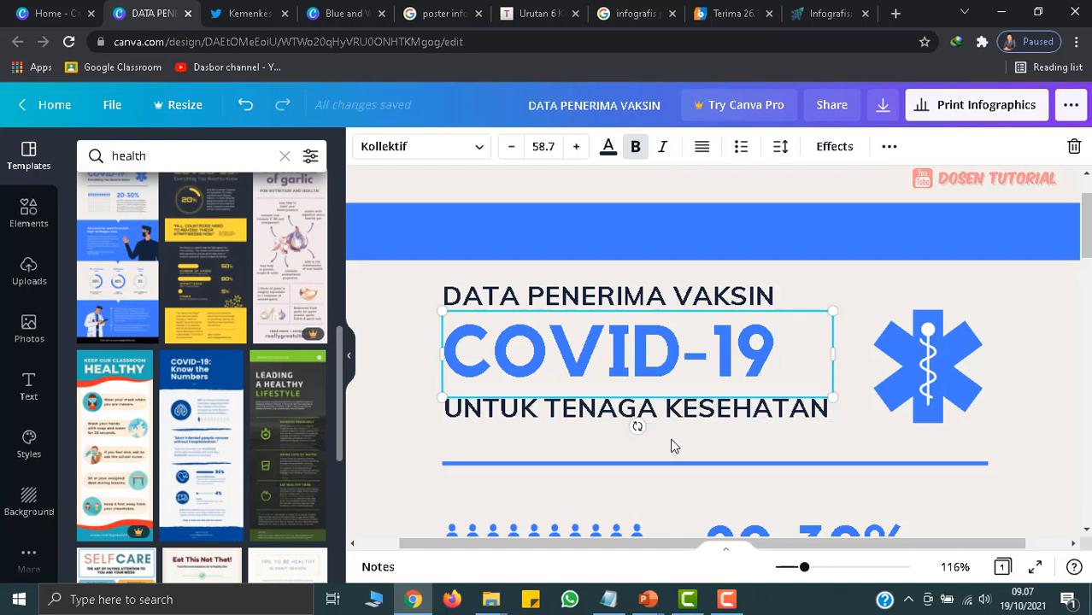
left_click(672, 442)
- Align the three title text lines with each other along their left edges
left_click(612, 305)
left_click(598, 355, "shift")
left_click(568, 414, "shift")
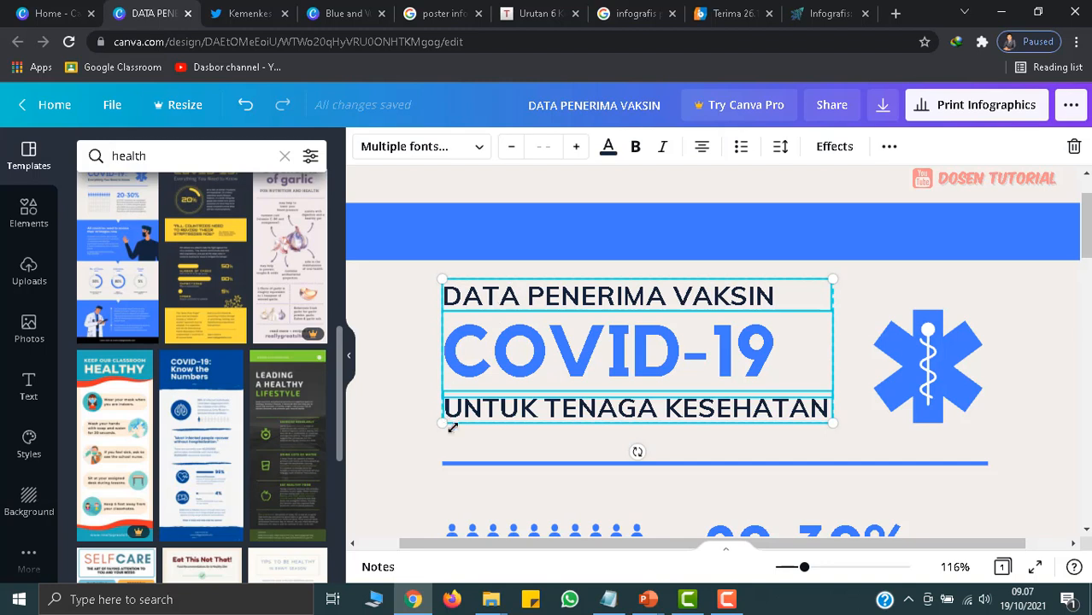
left_click(889, 150)
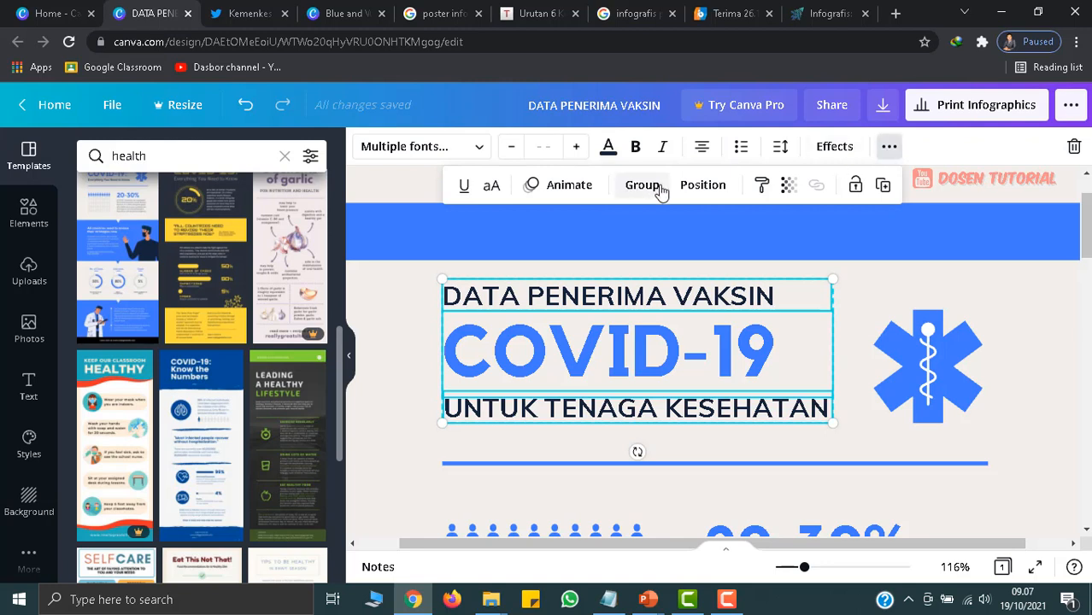
left_click(703, 188)
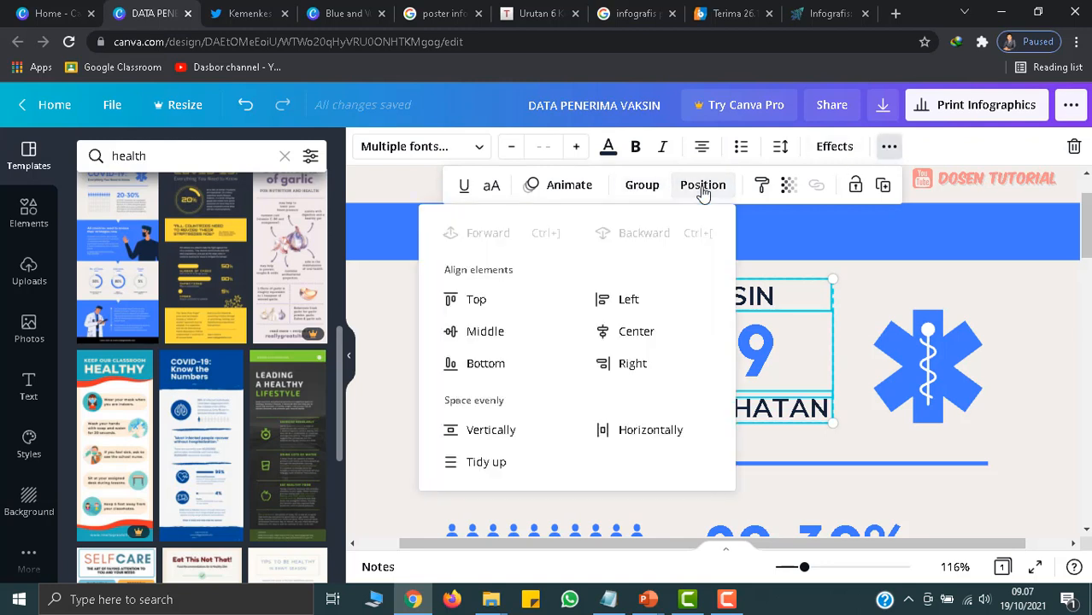
left_click(607, 303)
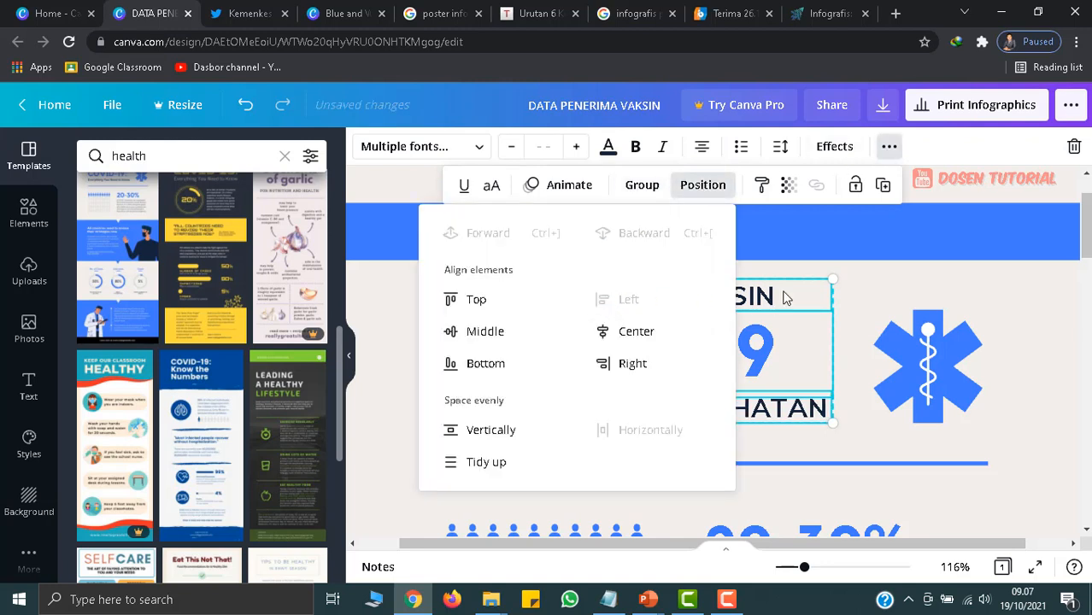
left_click(852, 286)
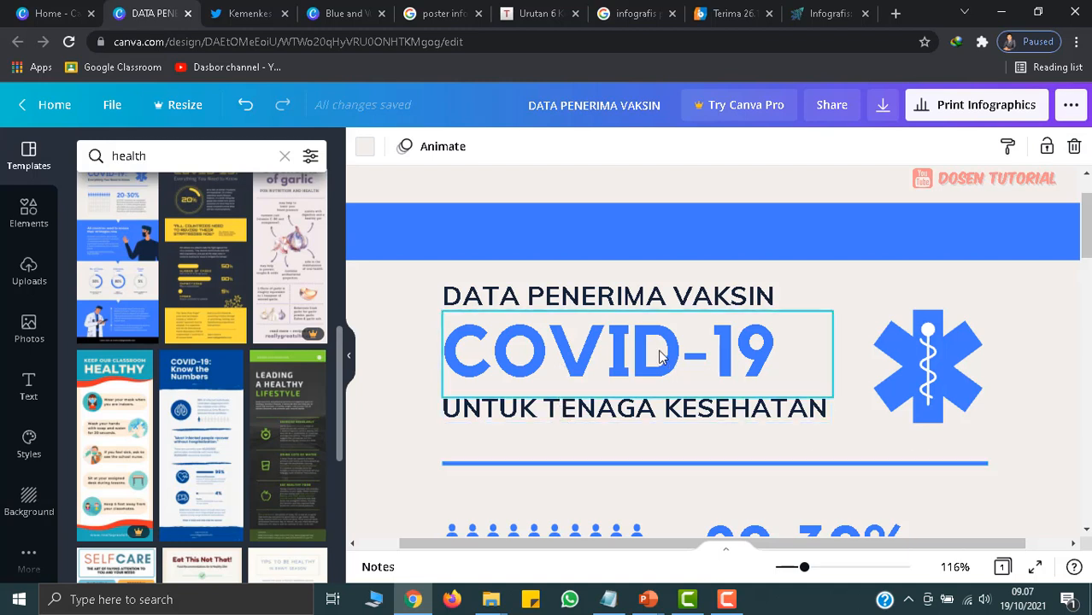
- Group the three title text lines and move the group slightly down toward the blue divider line
left_click(514, 411)
left_click(514, 363, "shift")
left_click(534, 298, "shift")
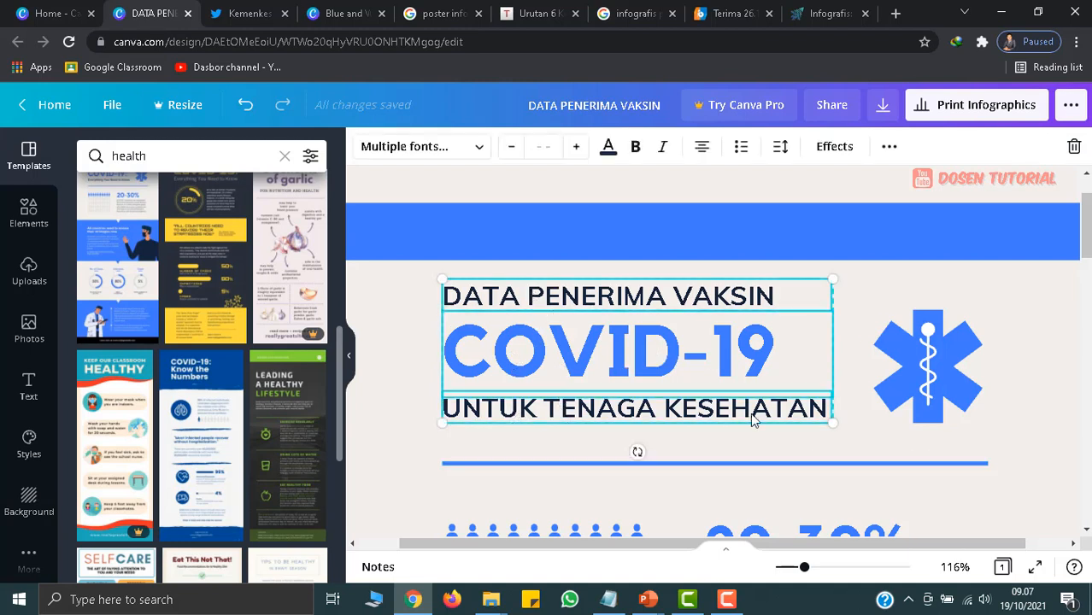
right_click(491, 341)
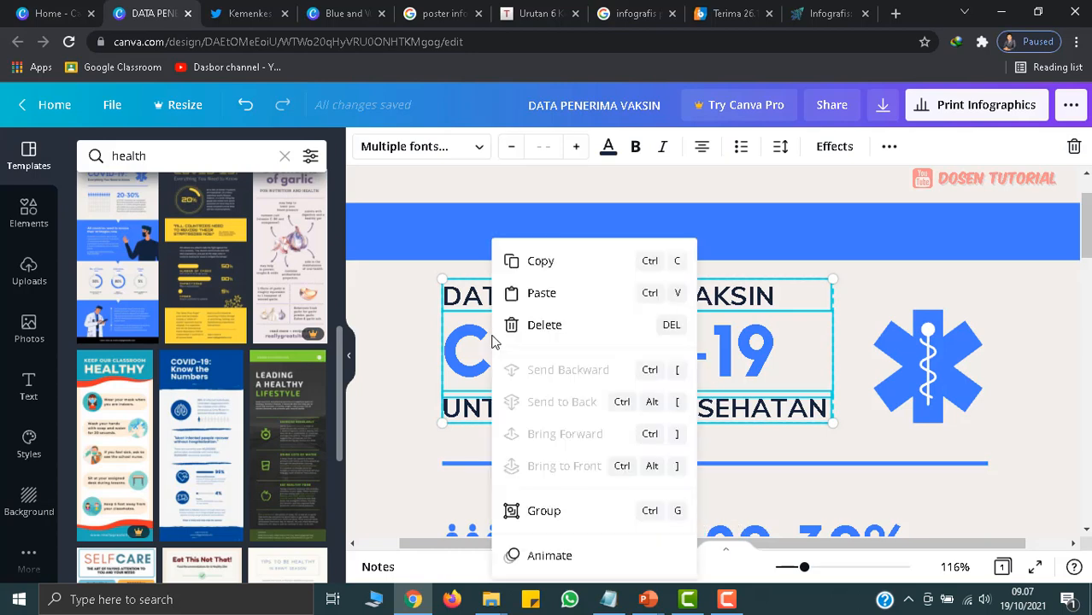
left_click(532, 510)
left_click_drag(622, 350, 620, 365)
left_click(1060, 348)
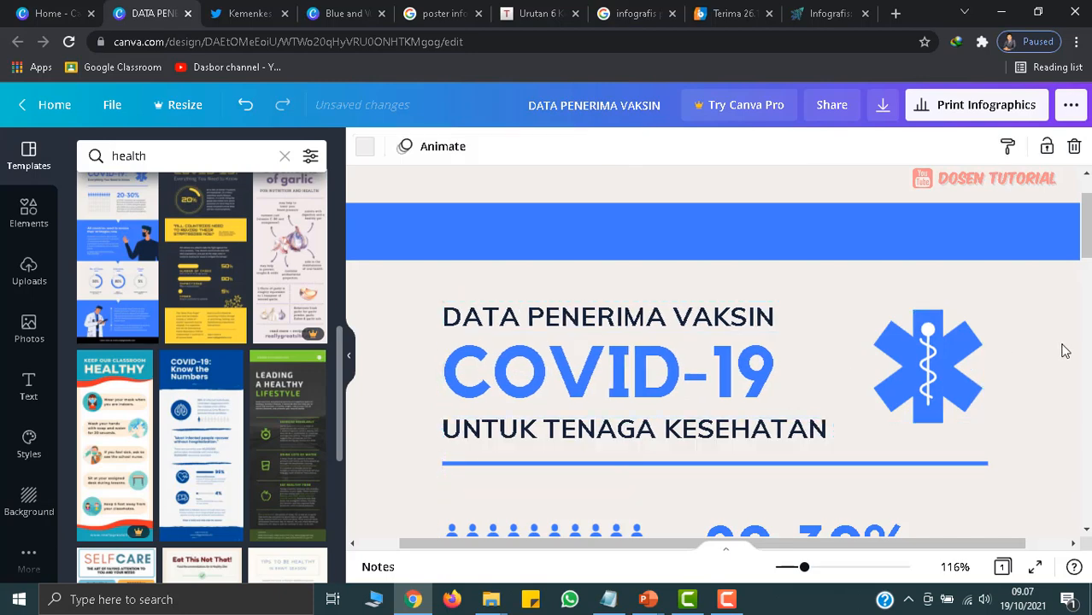
- Check the template's 20-30% section and view the health-worker vaccination figures in the Kemenkes tweet
scroll(634, 382, "down", 2)
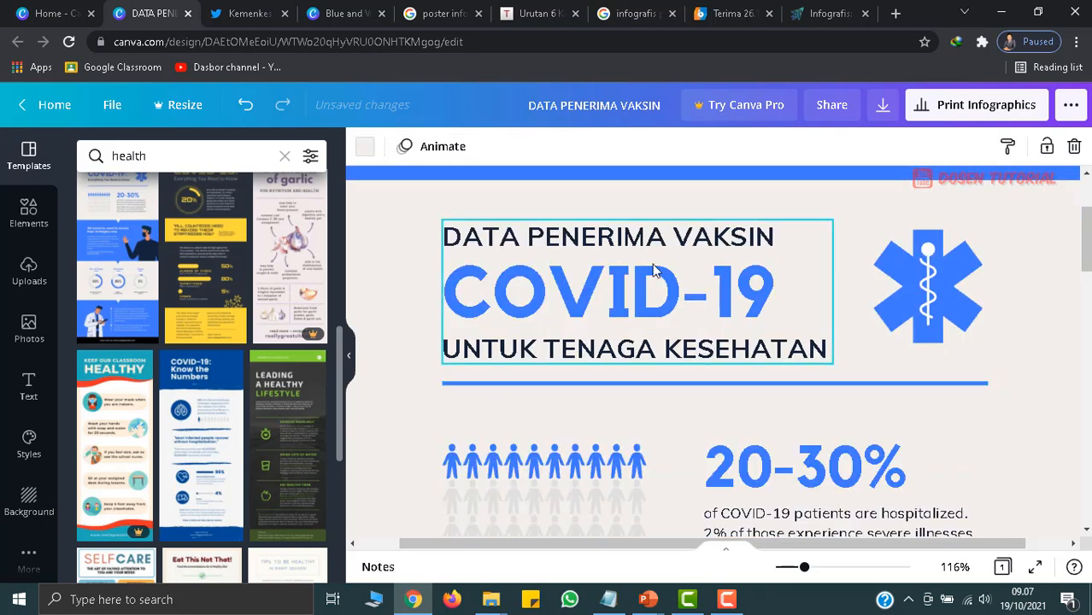
scroll(706, 363, "down", 6)
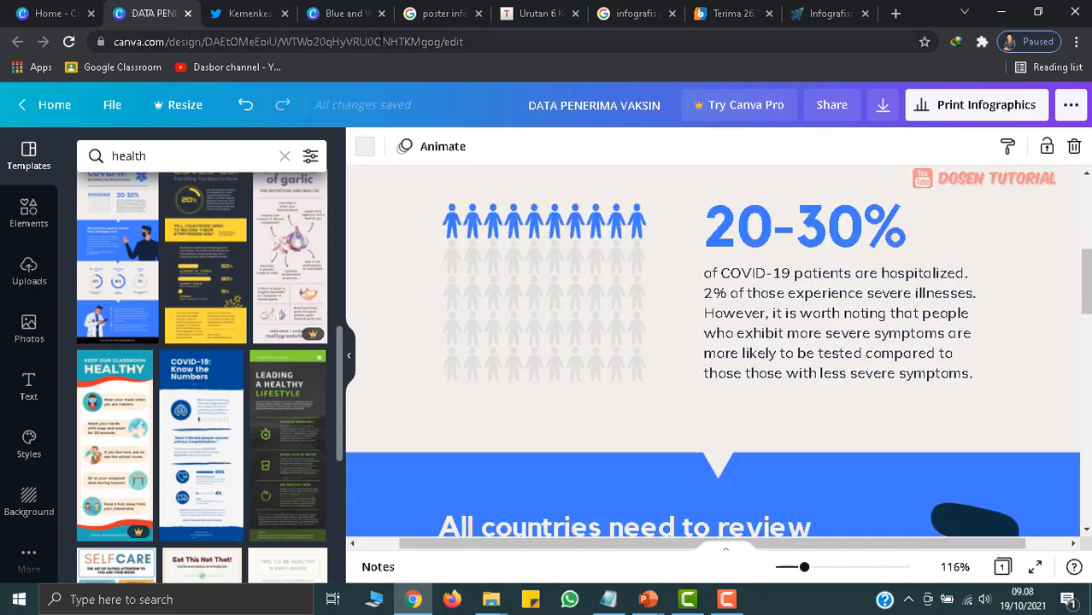
left_click(248, 13)
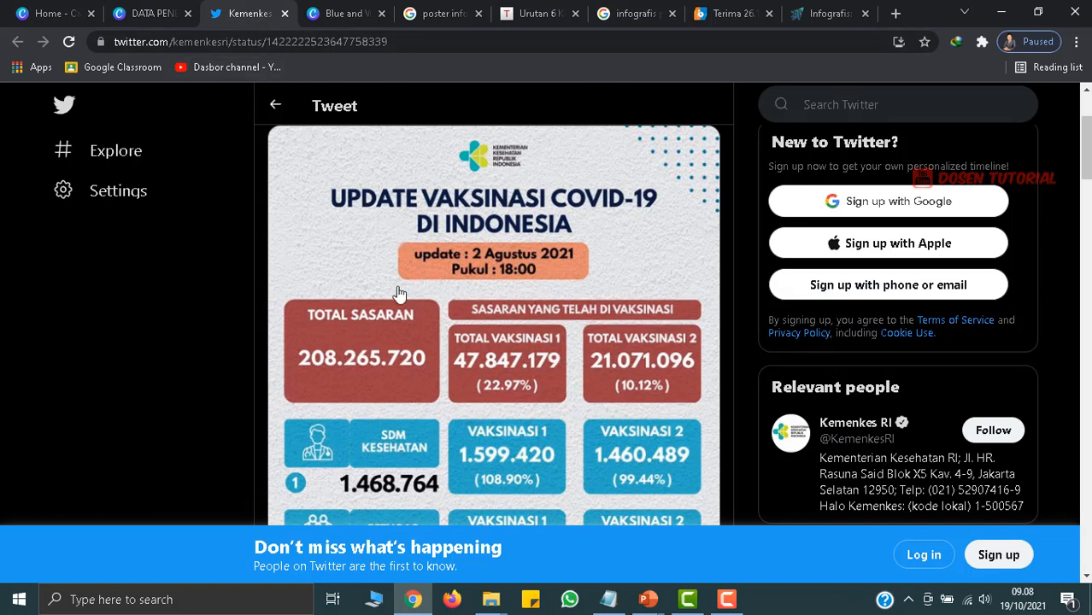
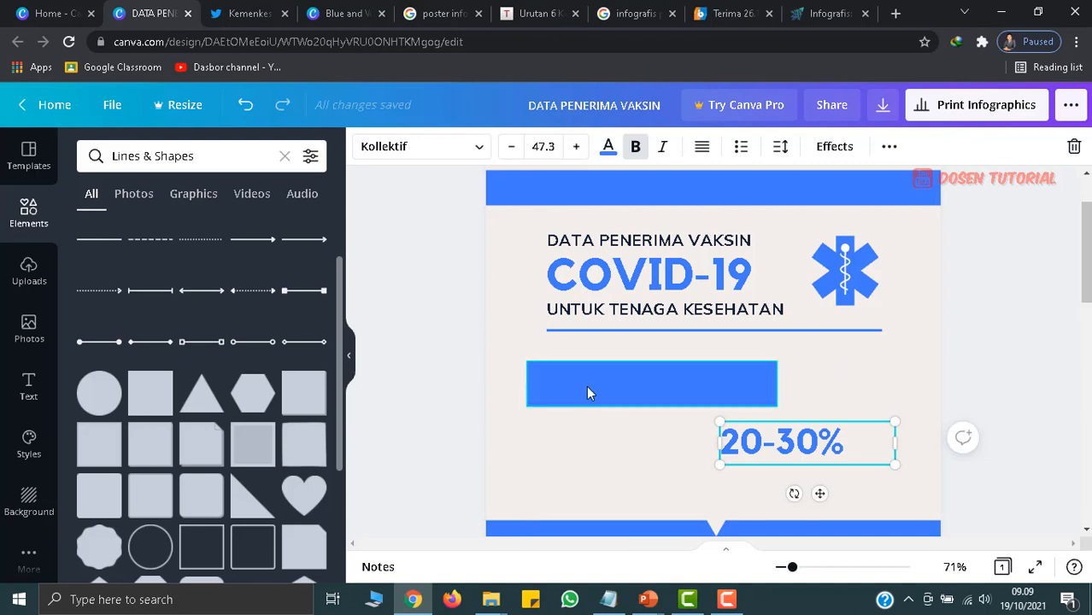
- Move the blue rectangle up beneath the divider line and add a subheading reading "Jumlah Penerima Vaksin"
left_click_drag(586, 393, 692, 365)
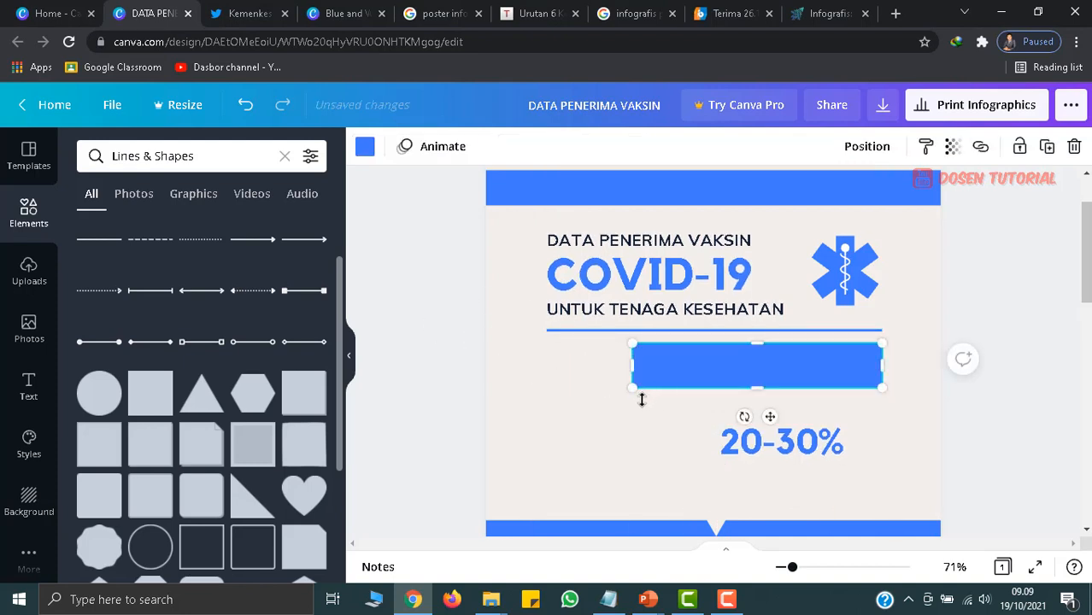
left_click(29, 386)
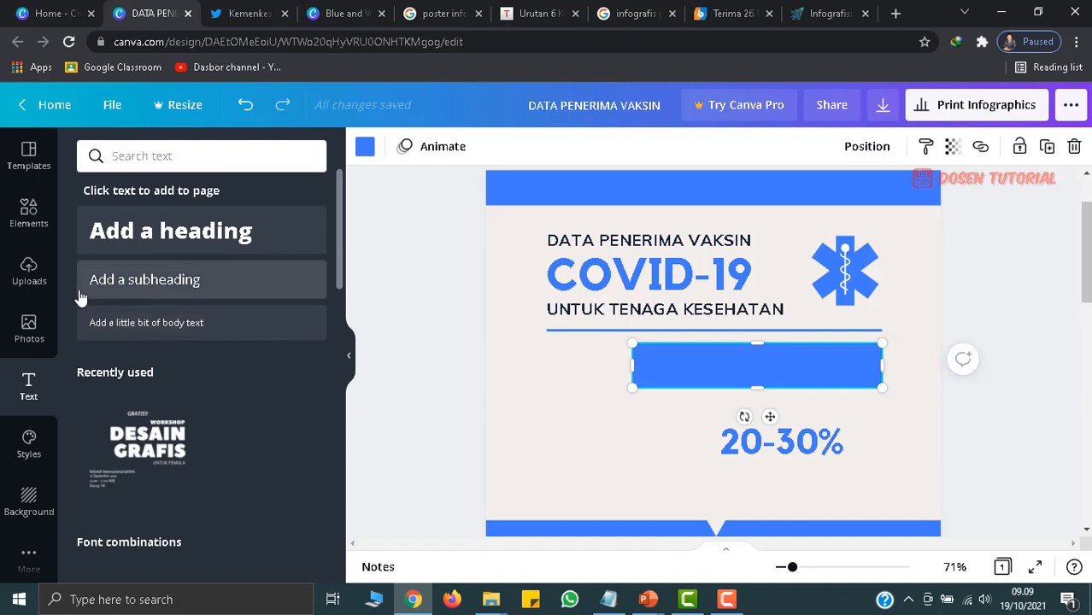
left_click(174, 282)
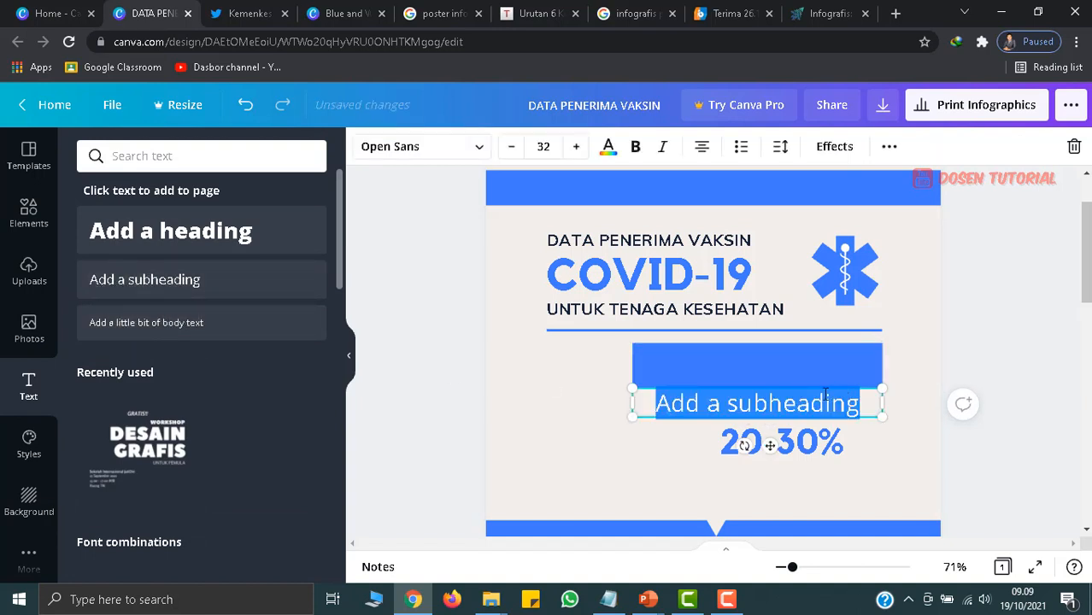
type("jUMLAH")
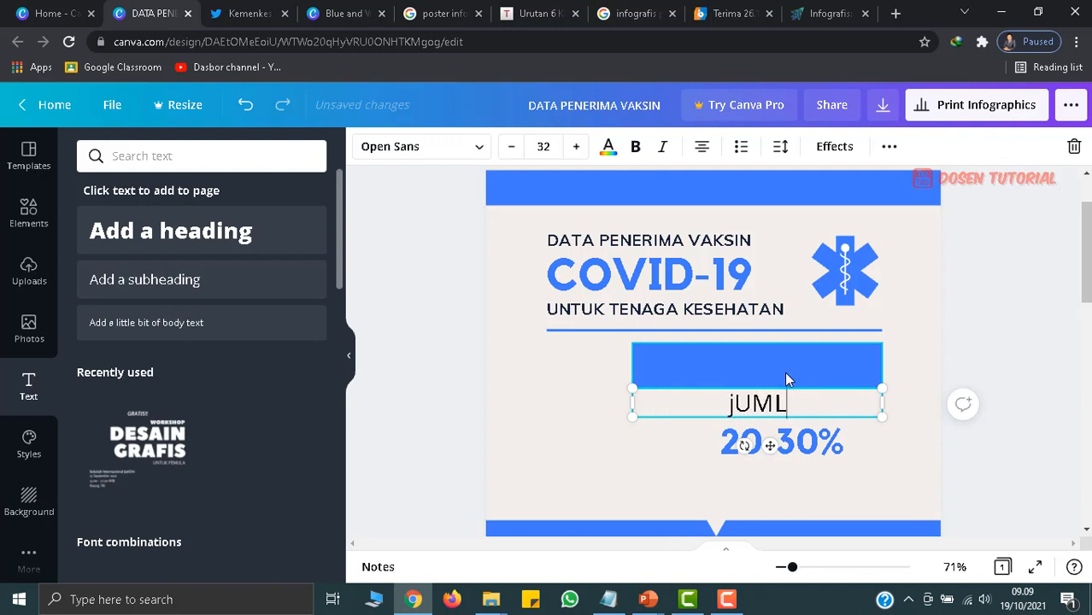
key("BackSpace")
key("BackSpace")
key("BackSpace")
key("BackSpace")
key("BackSpace")
key("BackSpace")
type("Jumlah")
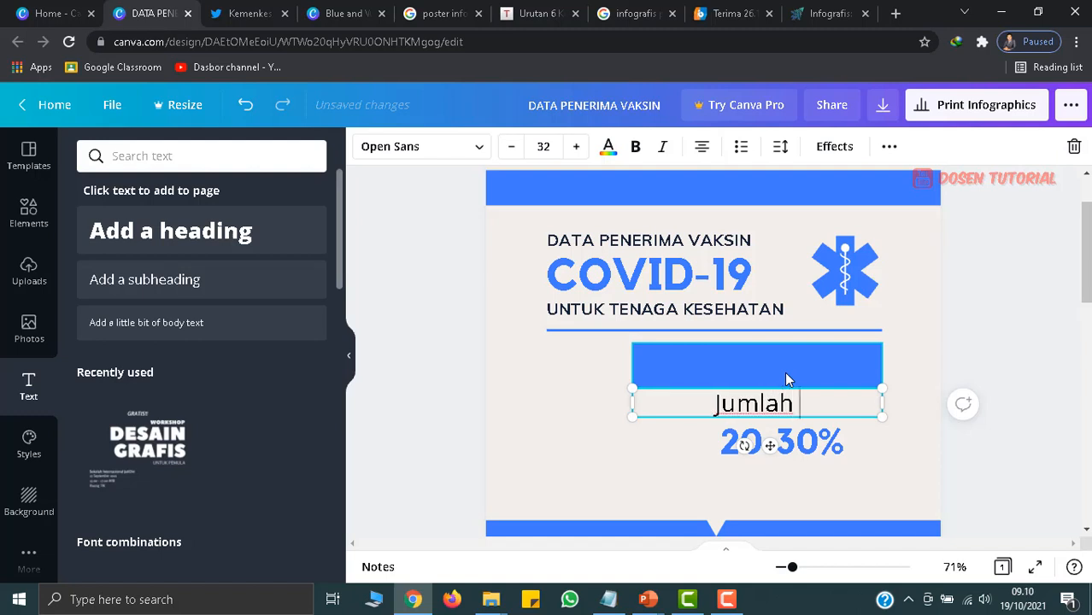
type(" P")
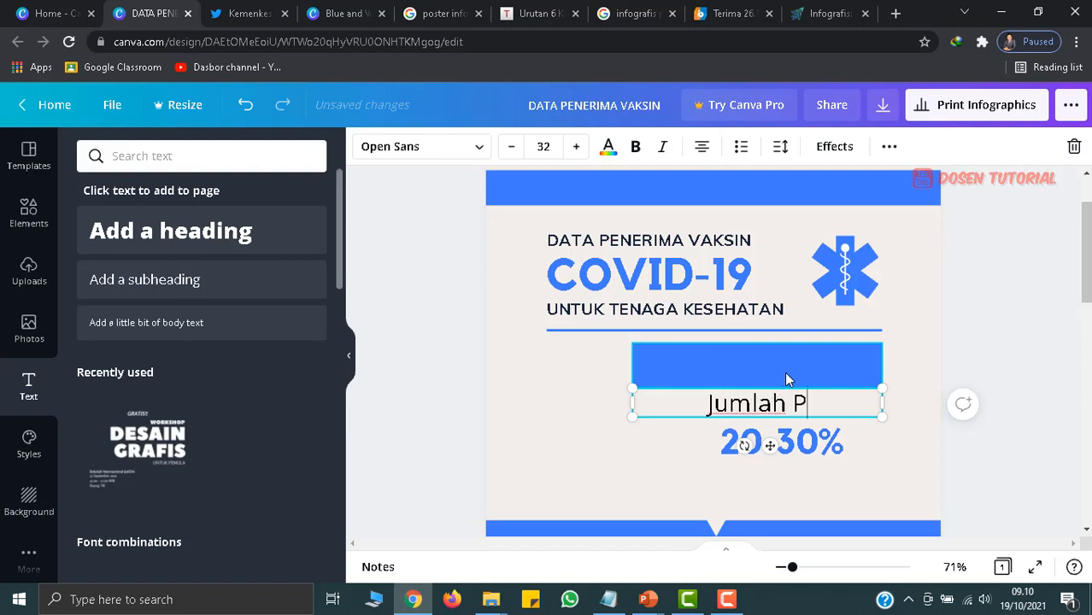
type("eneri")
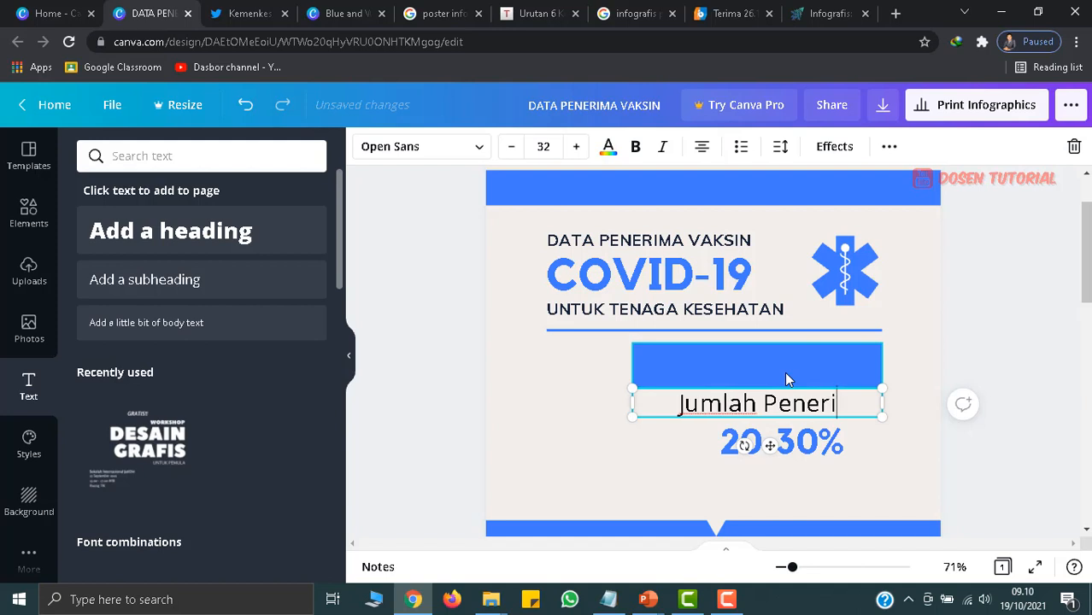
type("ma Vaksin")
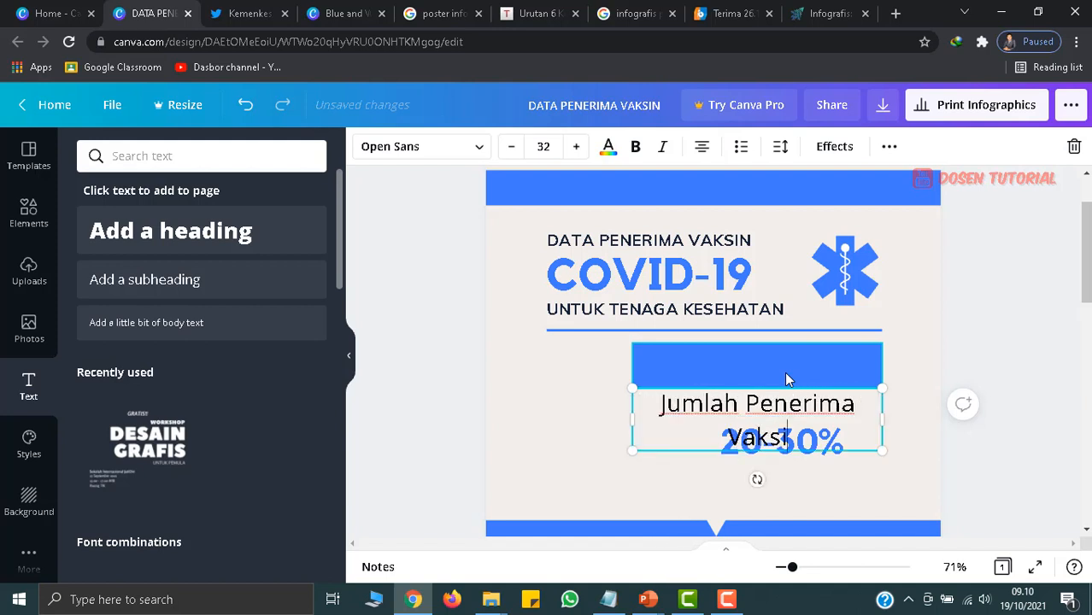
- Place the subheading over the blue rectangle and extend its text to "Jumlah Sasaran Penerima Vaksin di Indonesia"
left_click(726, 599)
left_click_drag(811, 436, 801, 391)
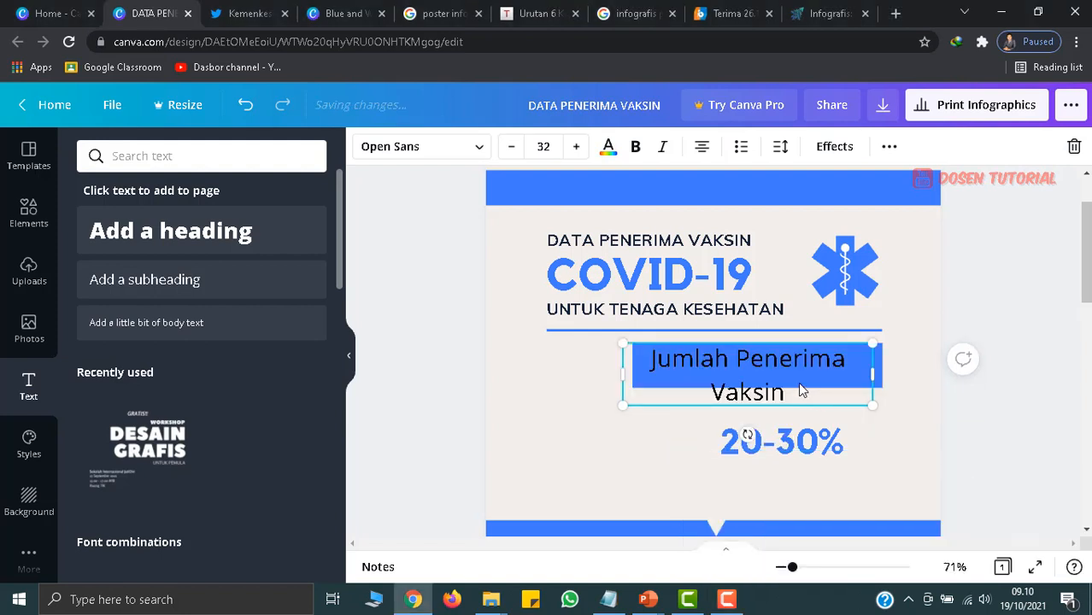
double_click(734, 359)
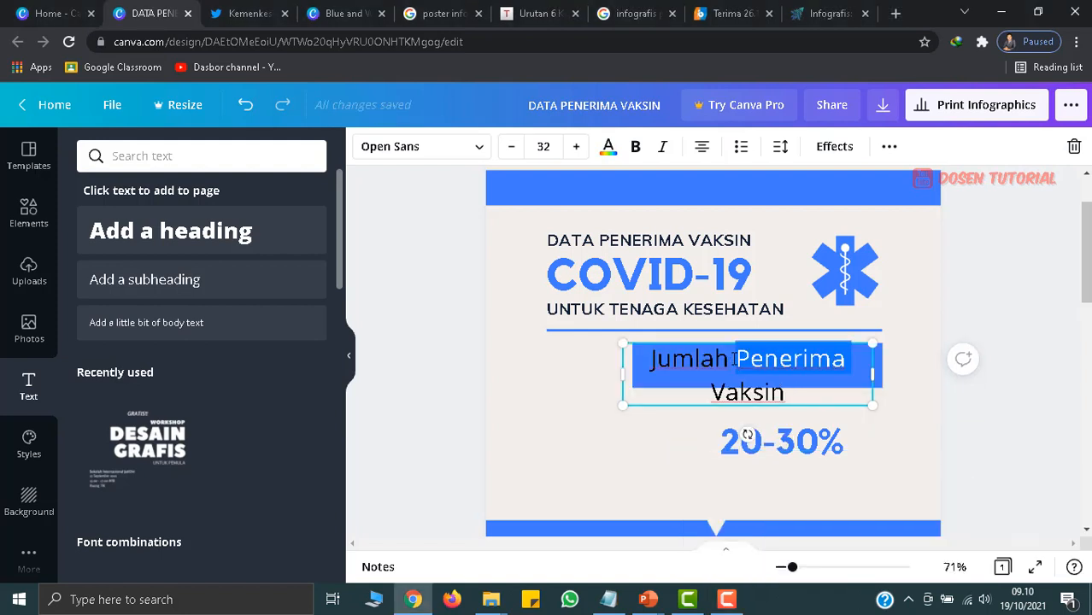
left_click(735, 359)
type("Sasaran")
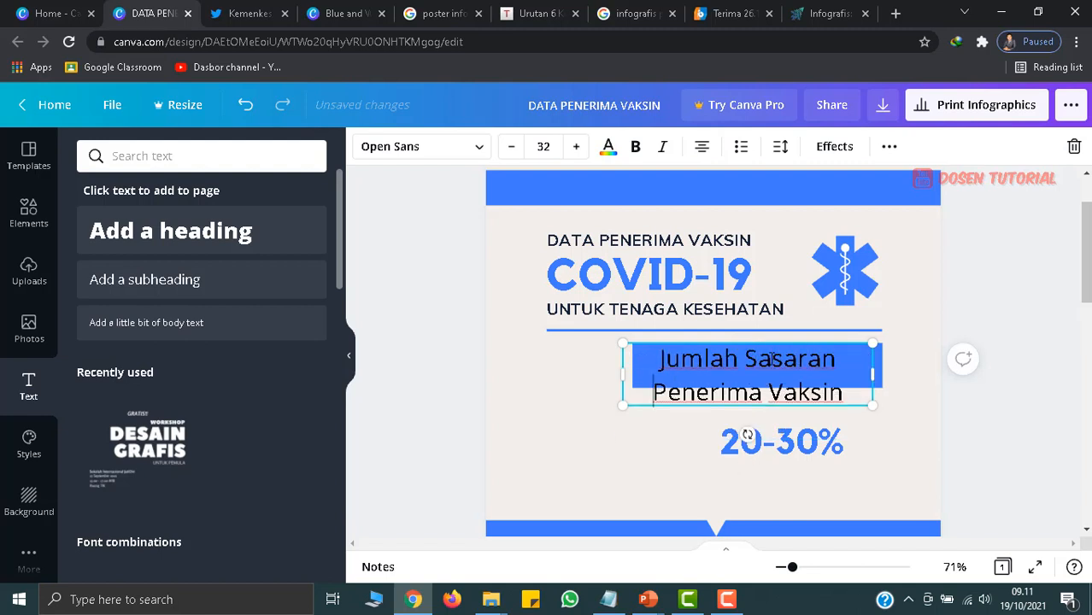
left_click(853, 393)
type("di Indonesia")
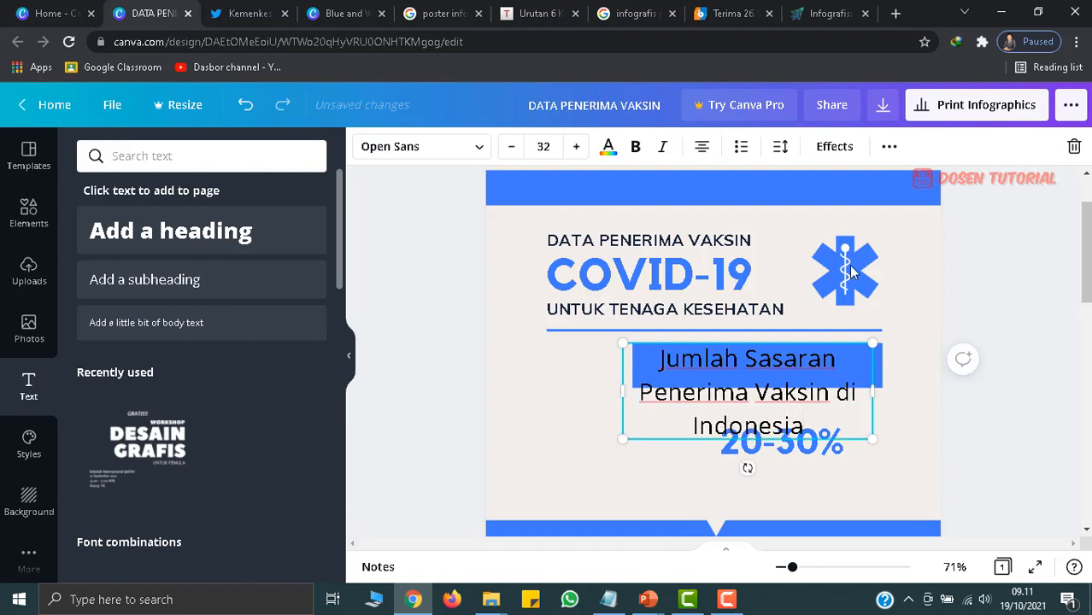
- Set the subheading's font size to 24 and its text color to white
left_click(645, 359)
key("ctrl+a")
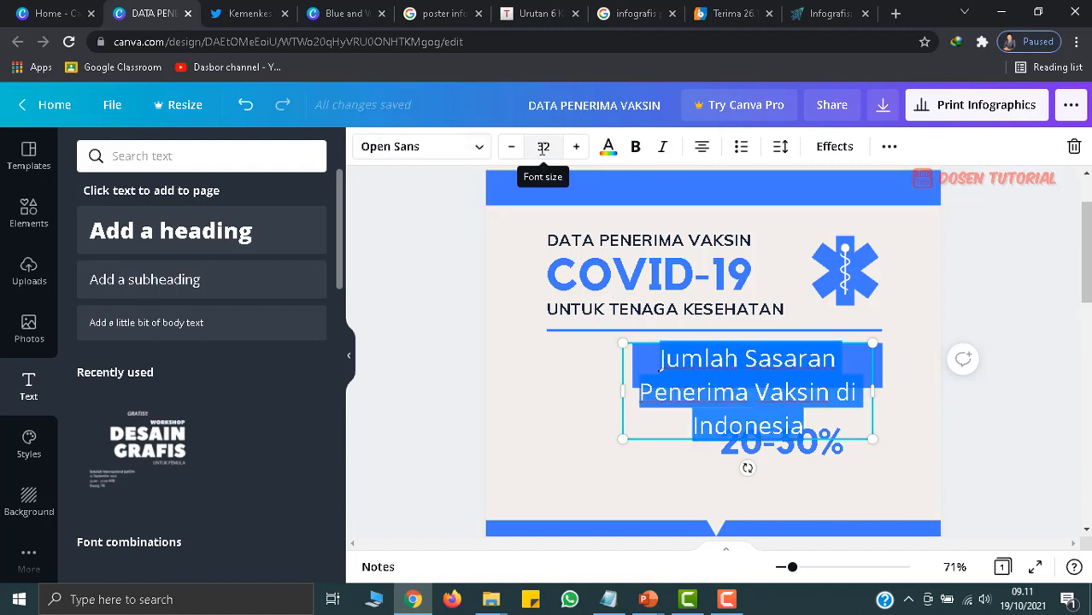
key("Escape")
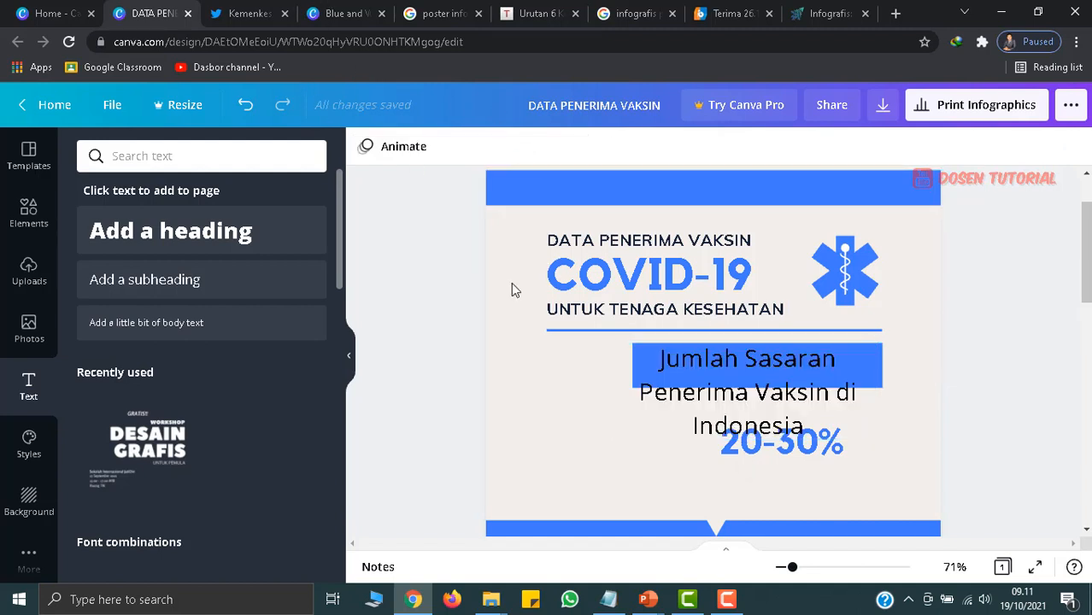
left_click(656, 353)
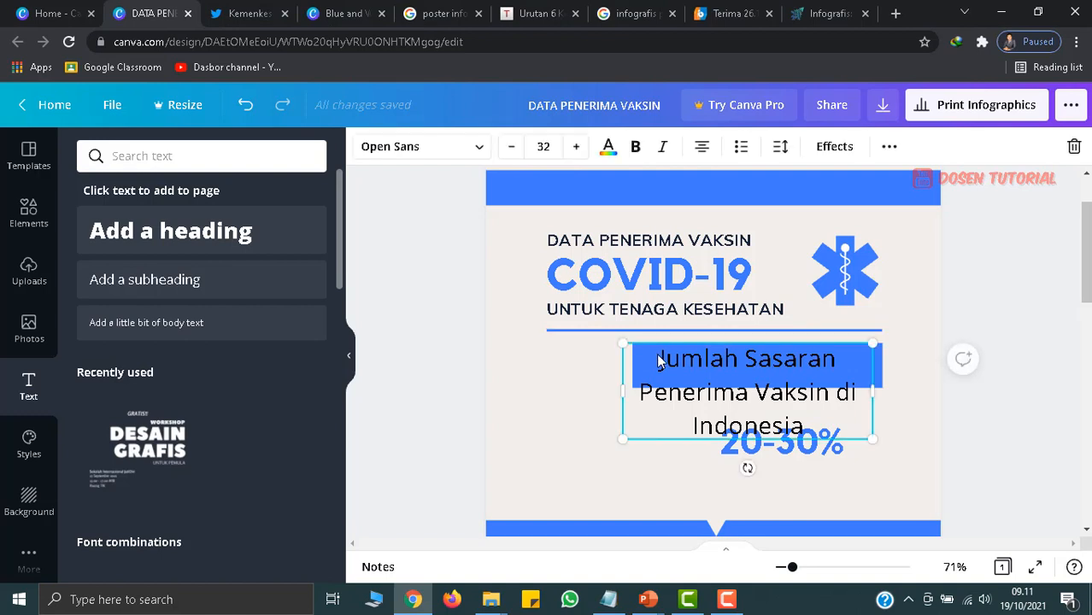
left_click(544, 147)
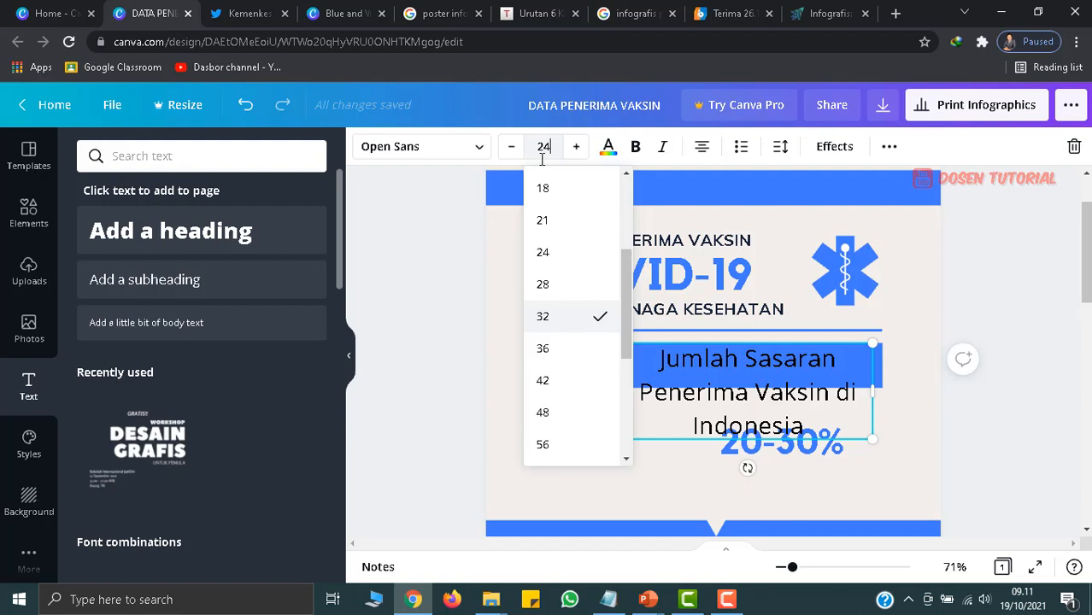
type("24")
key("Return")
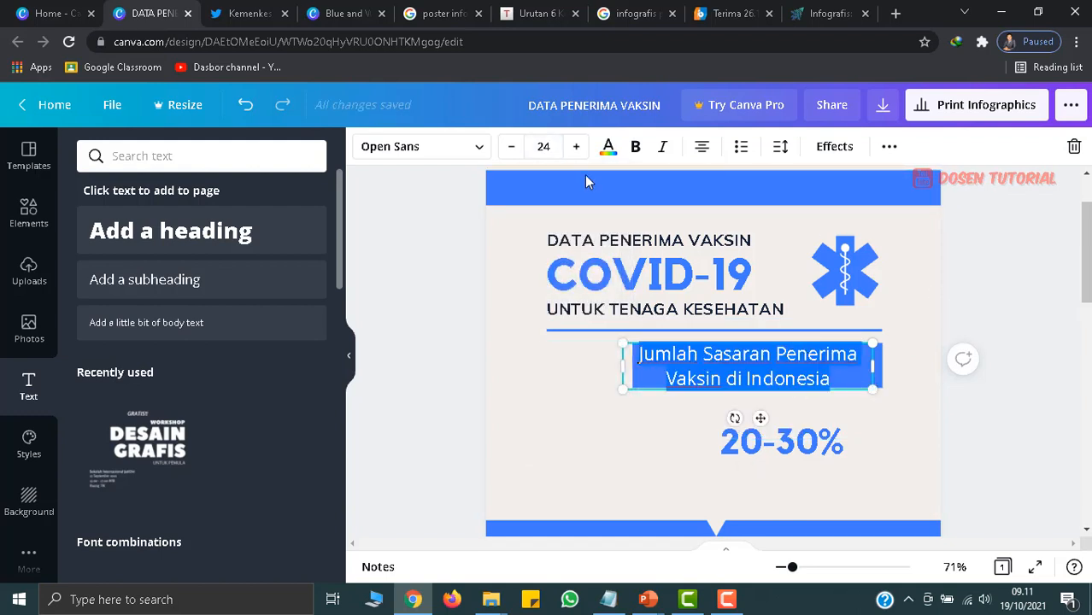
left_click(608, 147)
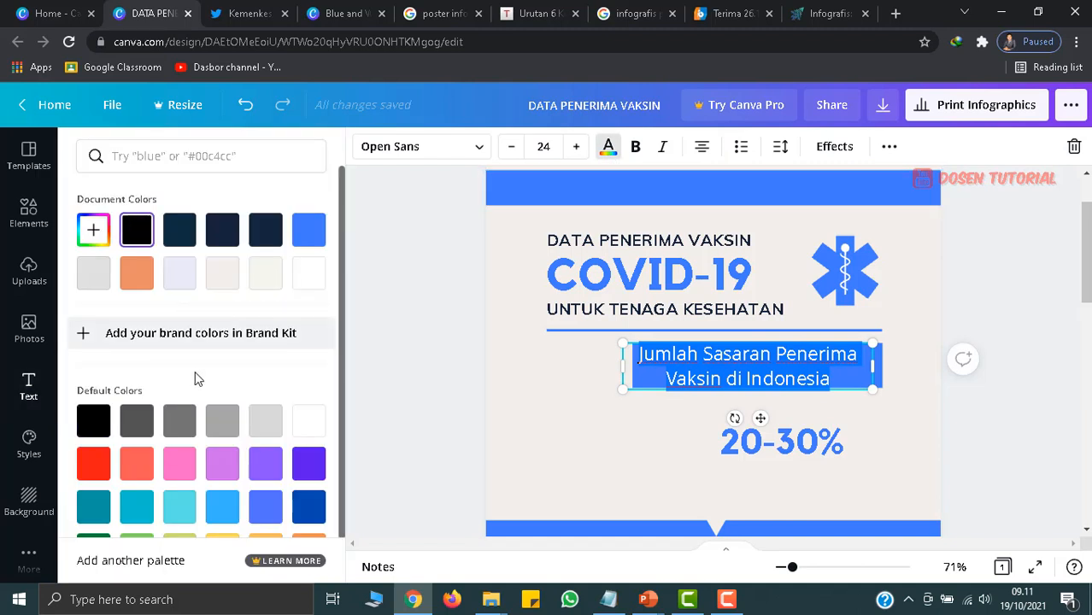
left_click(308, 423)
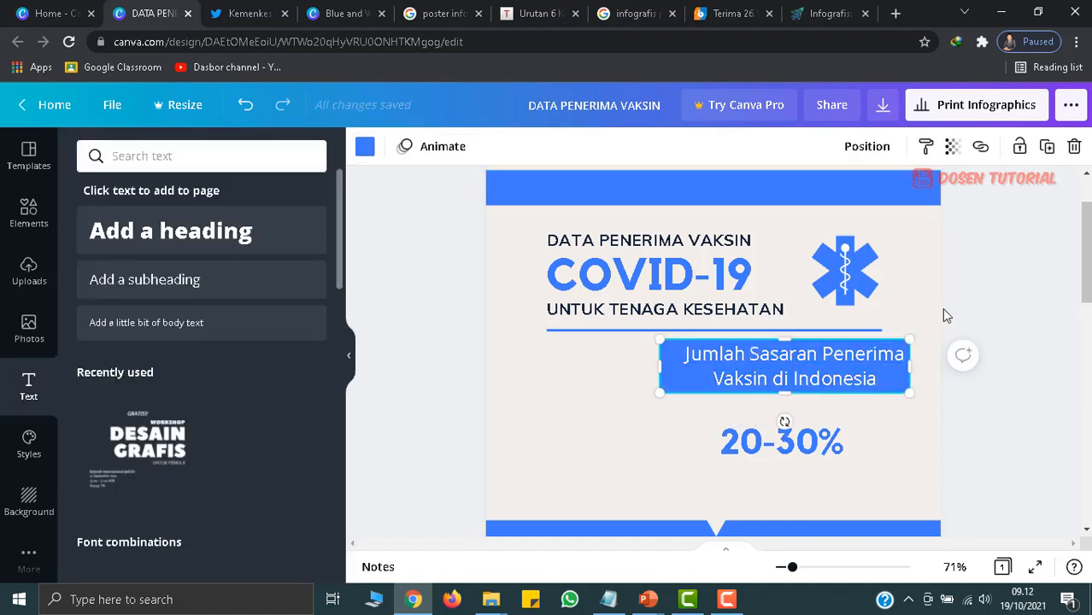
- Adjust the subheading's position inside the blue rectangle, group the two, and shift the group slightly
left_click_drag(893, 384, 882, 385)
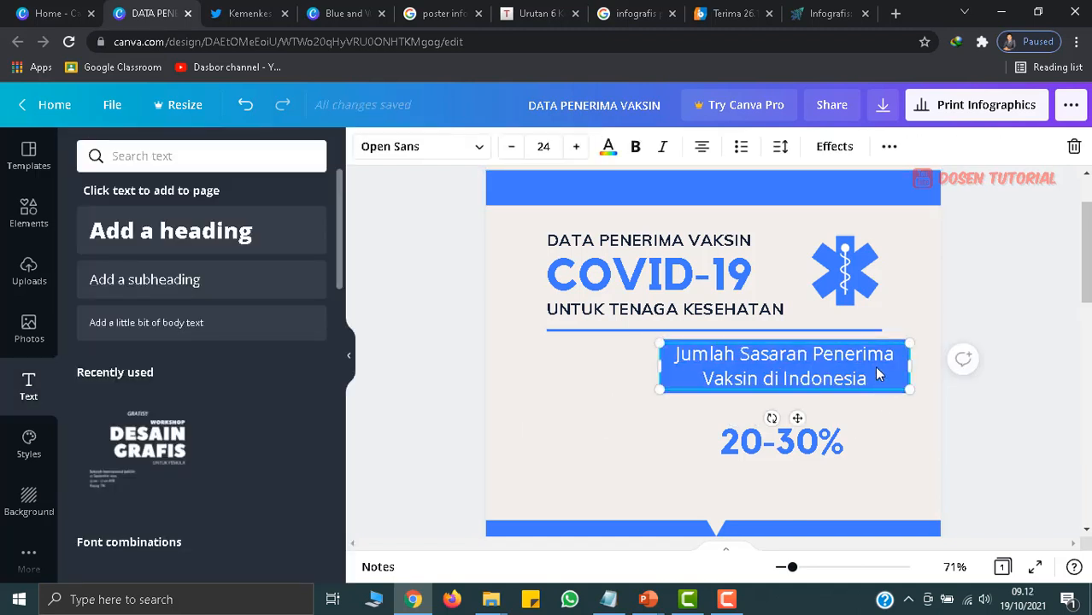
right_click(876, 374)
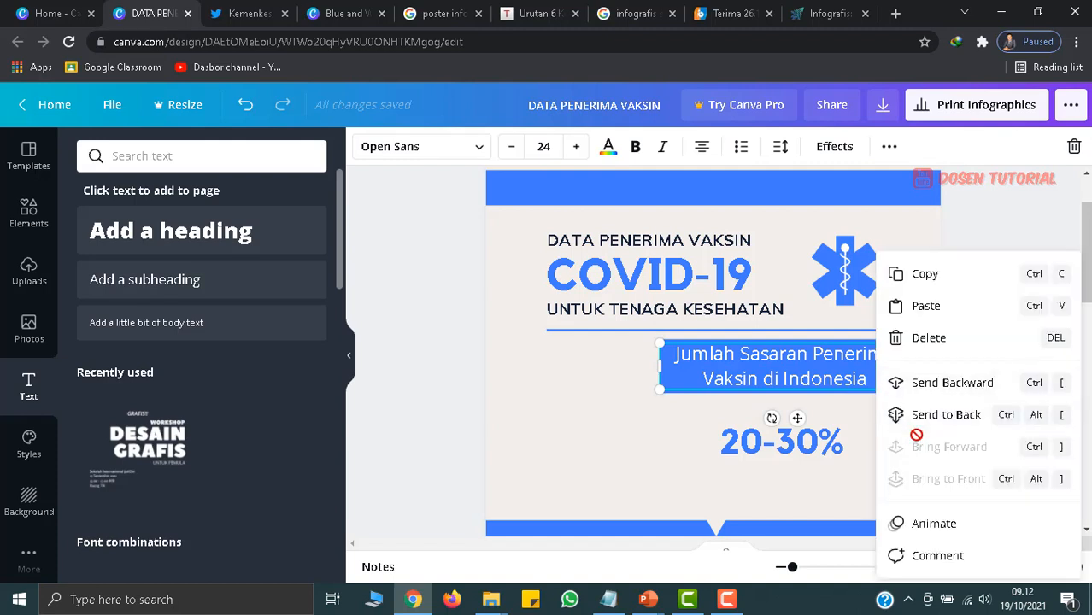
left_click(821, 376)
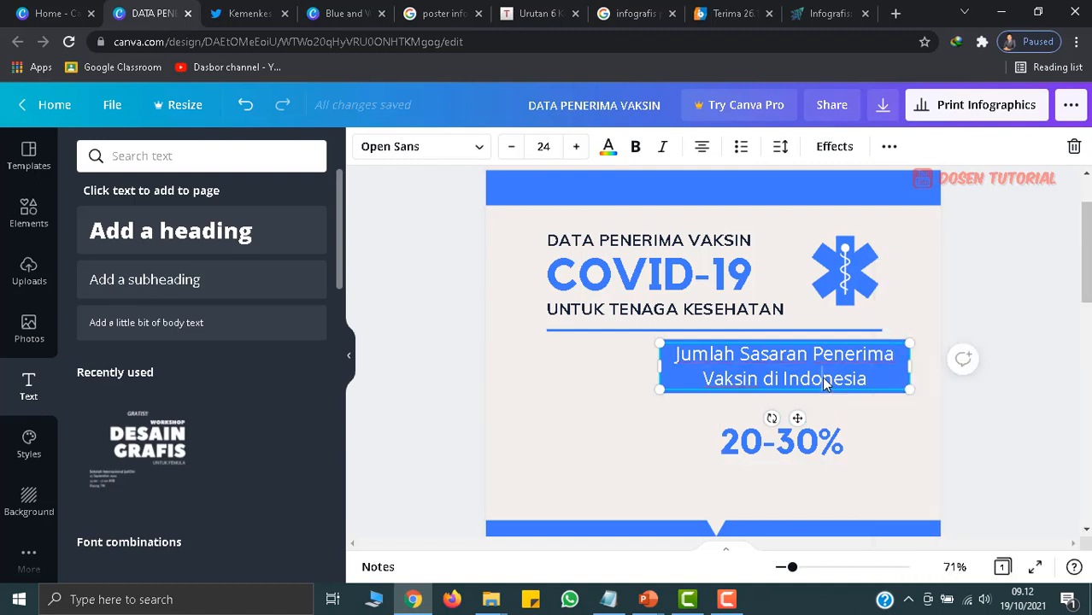
left_click(902, 406)
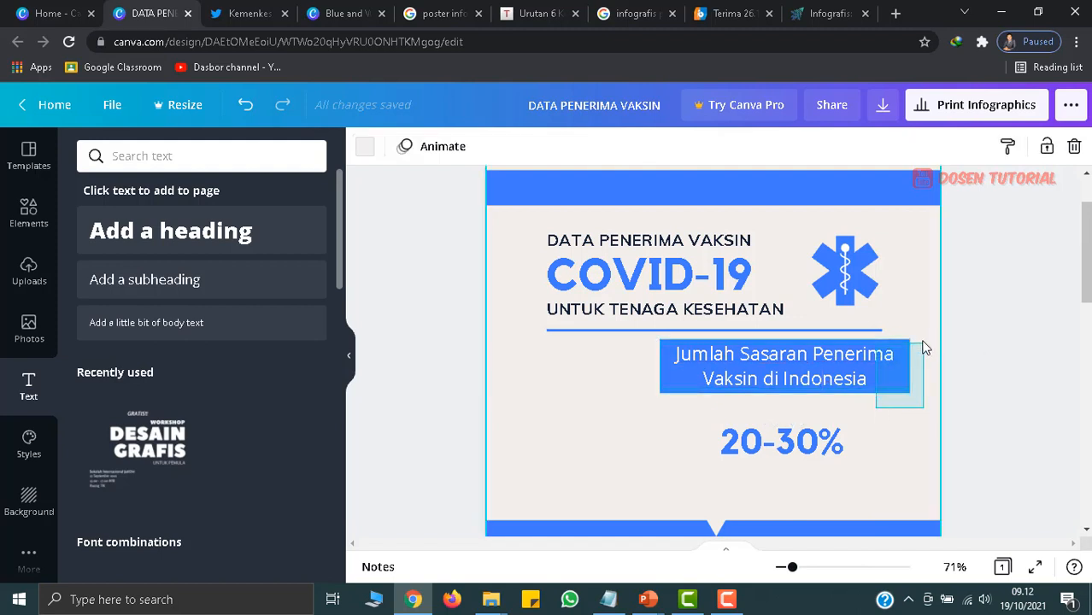
left_click(909, 351)
right_click(903, 369)
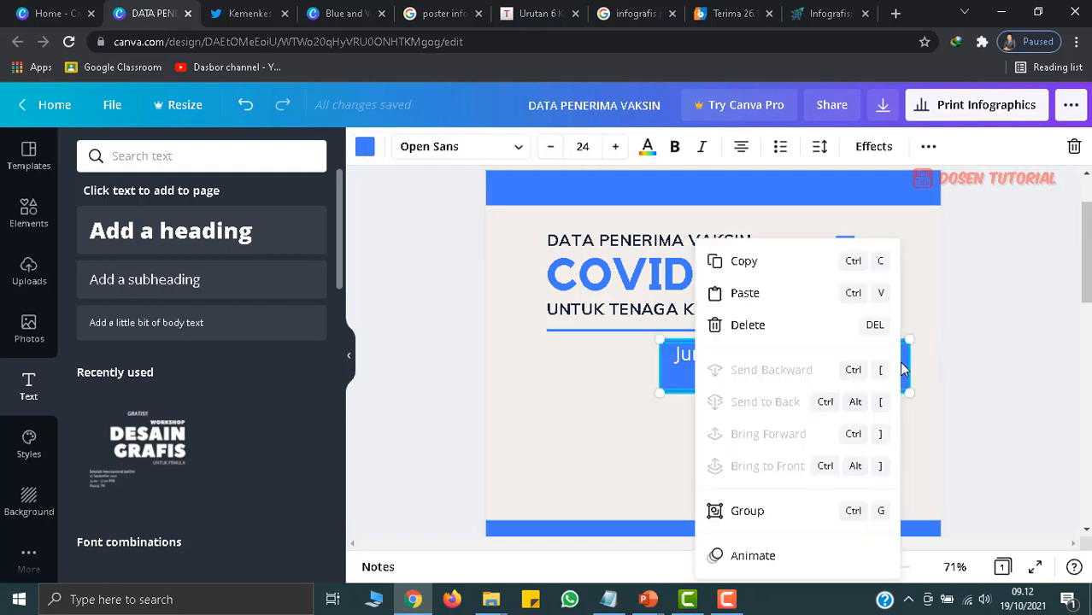
left_click(778, 513)
mouse_move(874, 367)
left_mouse_down()
mouse_move(870, 376)
mouse_move(863, 365)
mouse_move(867, 346)
mouse_move(880, 363)
left_mouse_up()
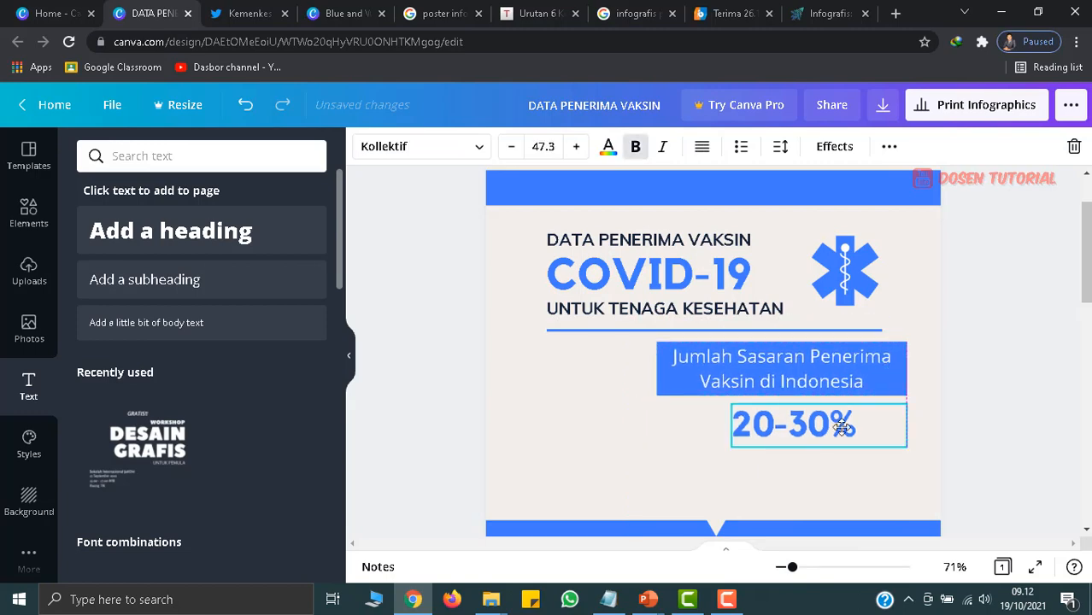
- Replace the 20-30% figure below the blue box with 208.265.720, the total target from the Kemenkes tweet
left_click(250, 14)
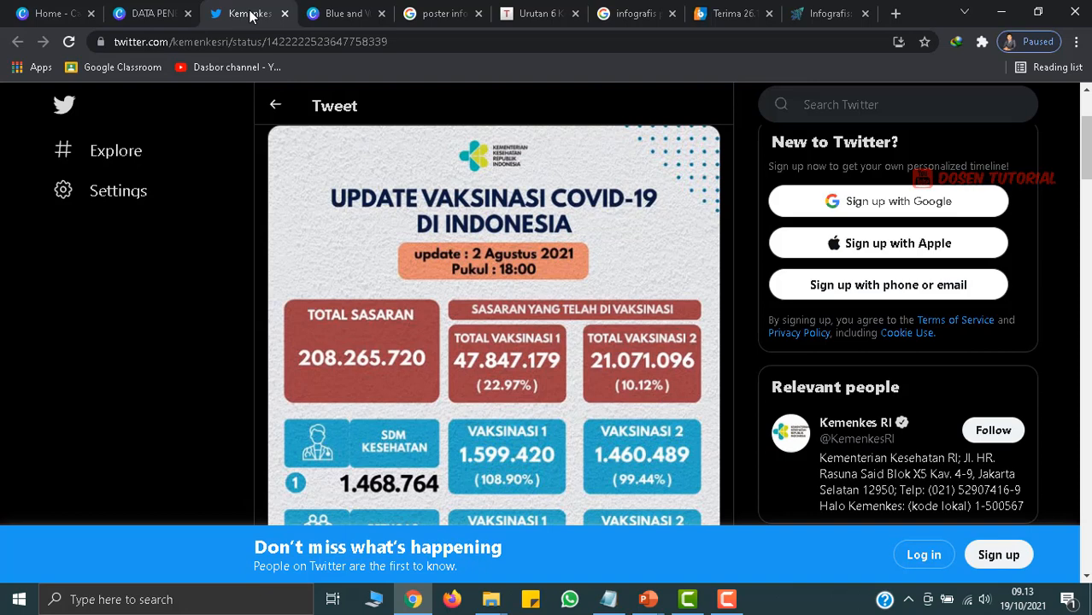
left_click(158, 14)
type("208.265.720")
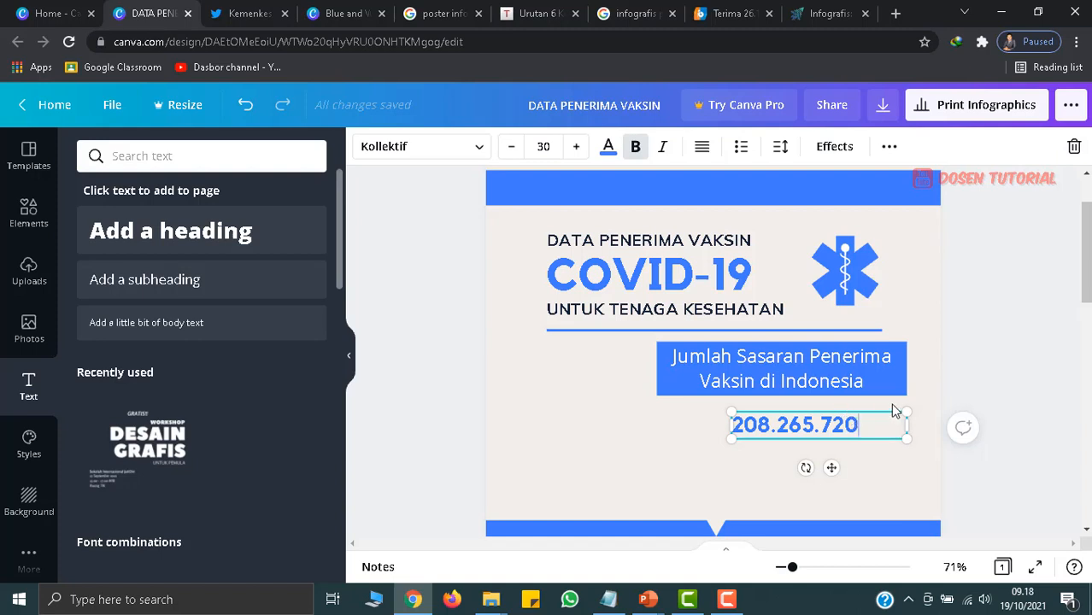
- Set the font size of the 208.265.720 figure to 40
scroll(893, 410, "down", 1)
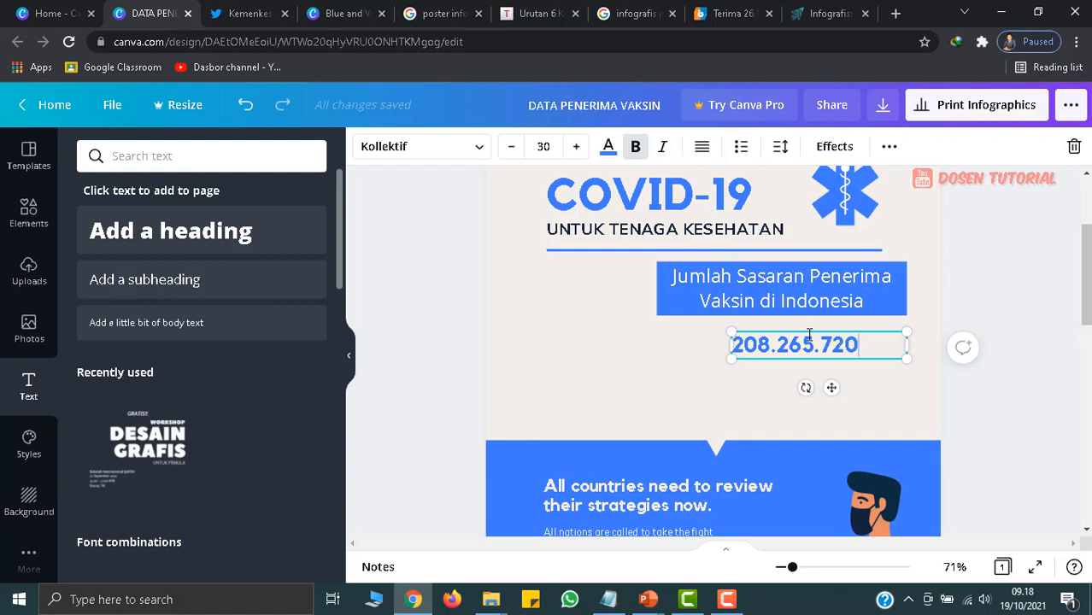
key("ctrl+a")
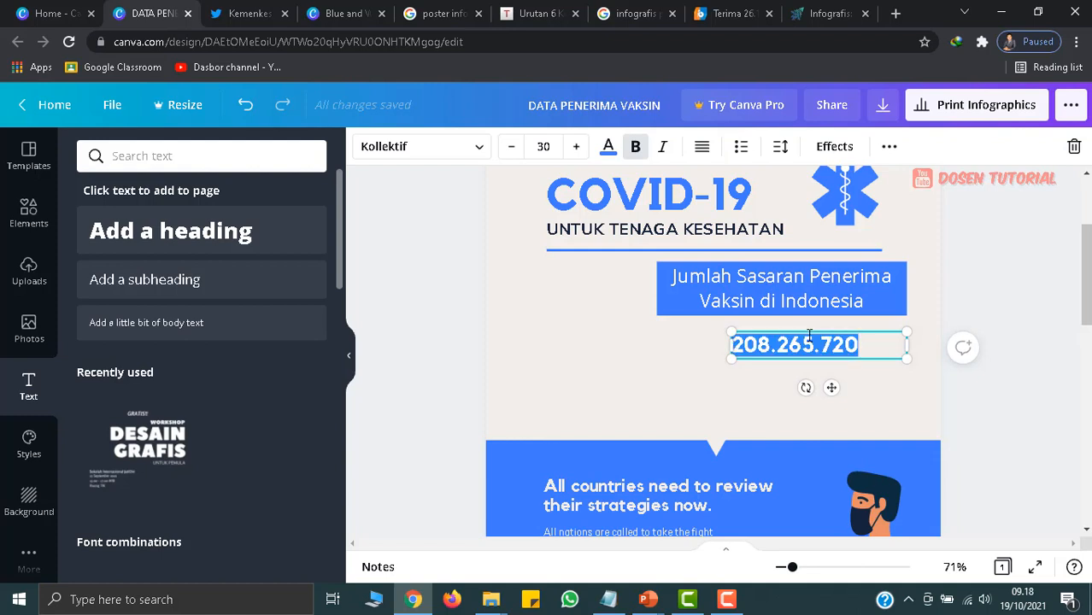
left_click(578, 148)
left_click(578, 149)
left_click(578, 149)
left_click(578, 149)
left_click(578, 148)
left_click(578, 148)
left_click(579, 148)
left_click(578, 149)
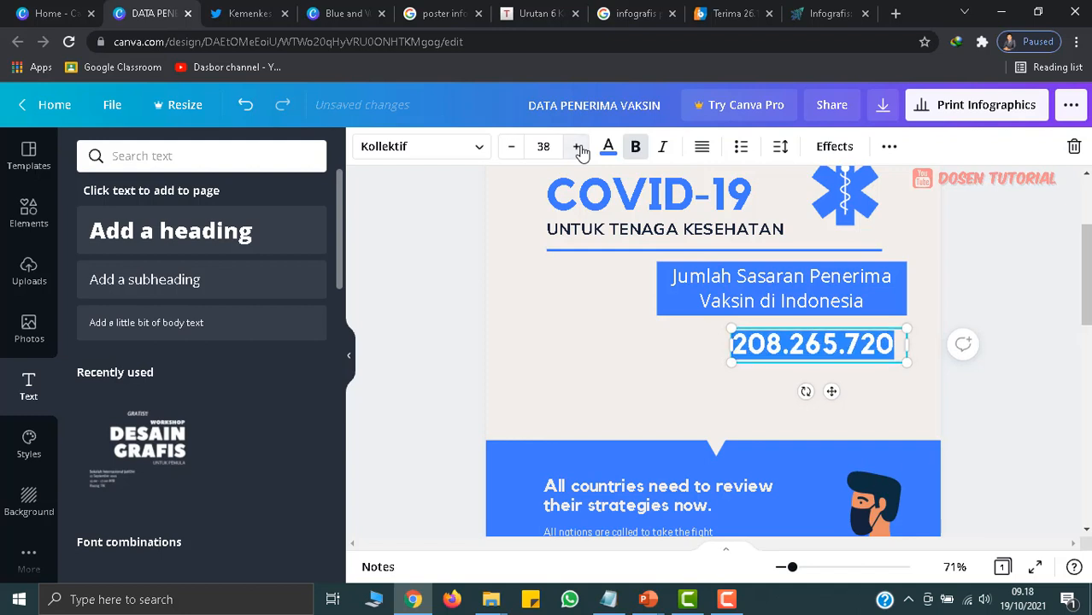
left_click(579, 148)
left_click(579, 149)
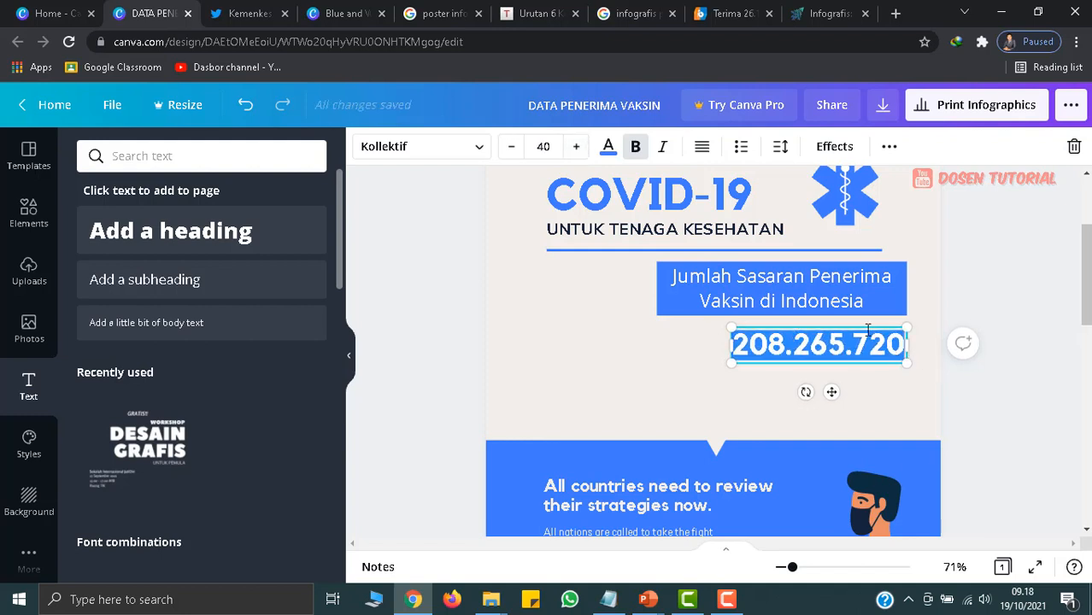
- Move the 208.265.720 figure slightly up, closer to the blue box
left_click(966, 308)
left_click(858, 344)
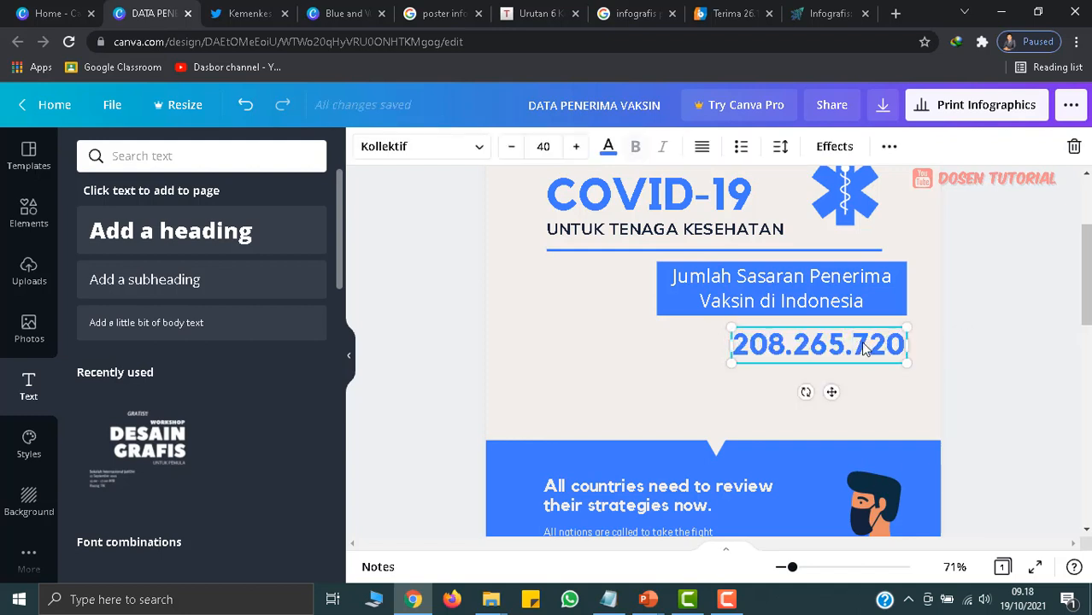
mouse_move(858, 343)
left_mouse_down()
mouse_move(842, 341)
mouse_move(861, 339)
left_mouse_up()
left_click(983, 282)
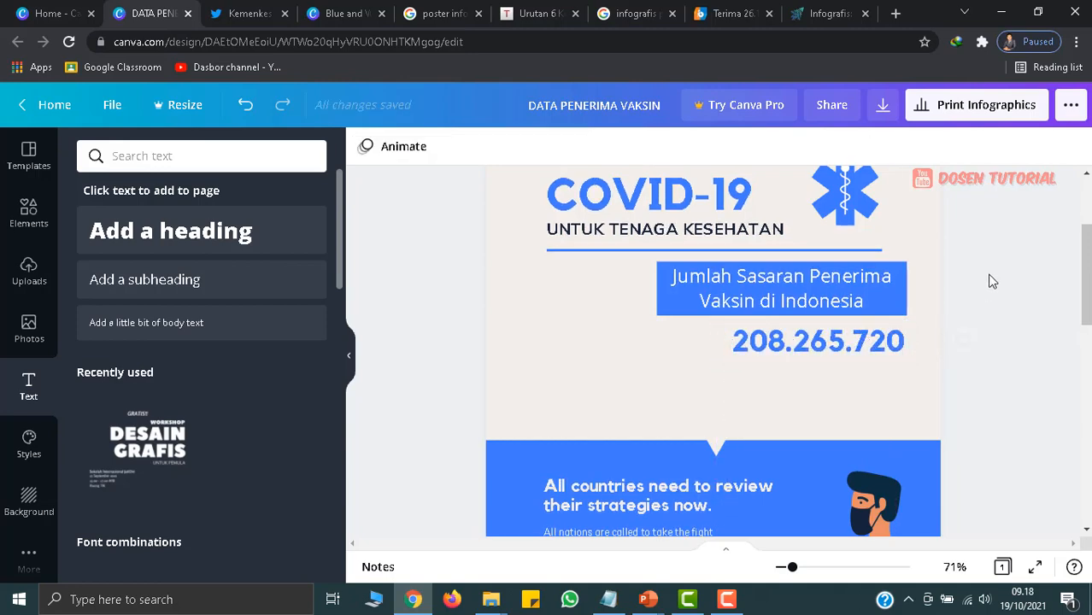
- Check the tweet's total figures for Vaksinasi 1 and 2, and look through the infographic for a suitable progress-ring section
scroll(808, 402, "down", 2)
scroll(801, 381, "up", 3)
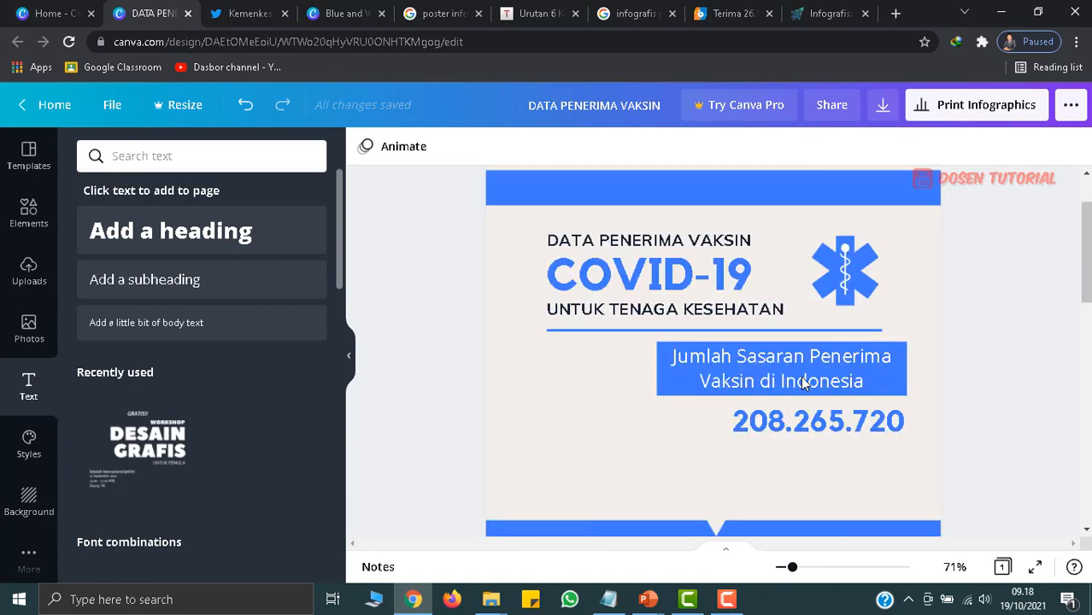
left_click(261, 14)
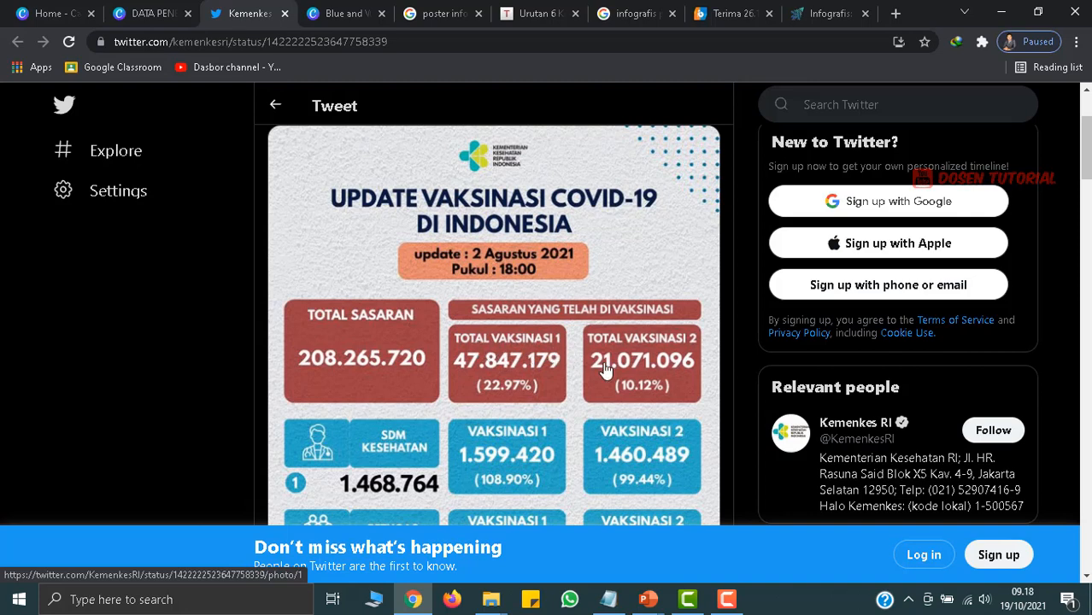
left_click(151, 19)
scroll(740, 410, "down", 3)
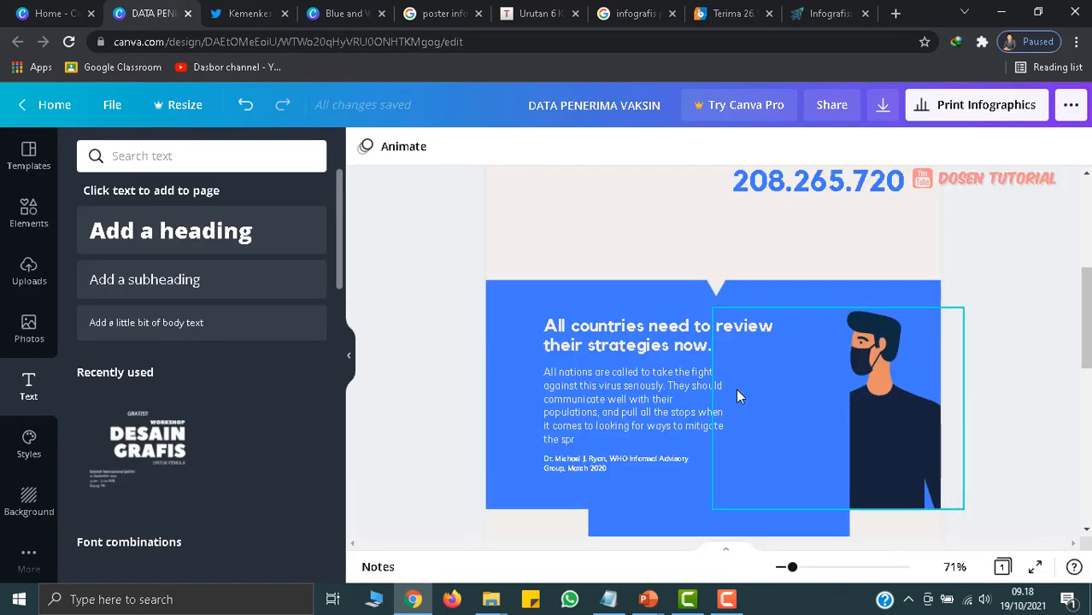
scroll(844, 337, "down", 5)
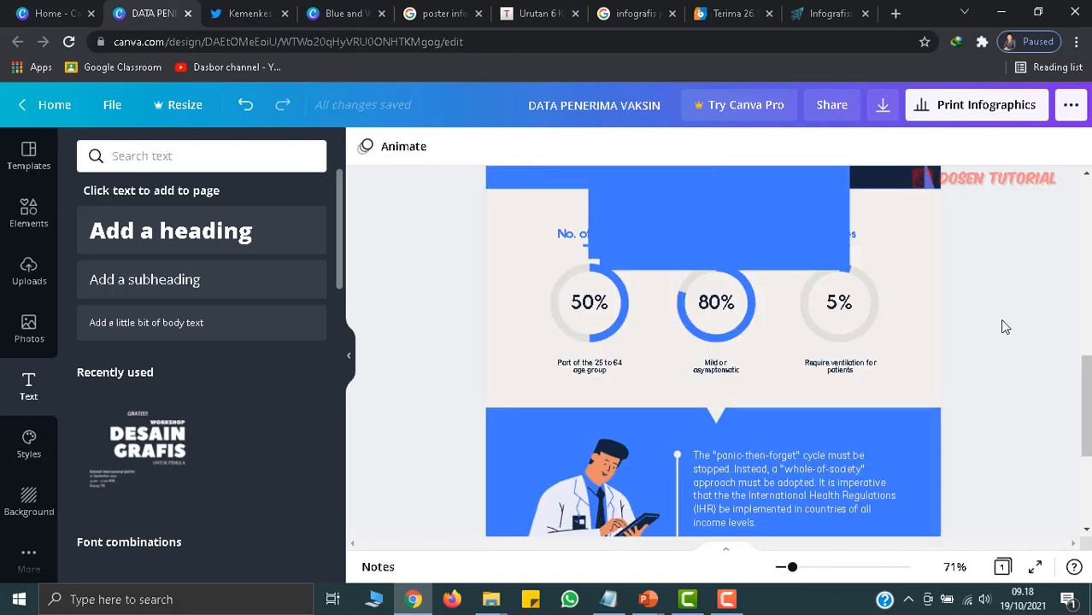
scroll(745, 383, "up", 3)
scroll(761, 393, "down", 1)
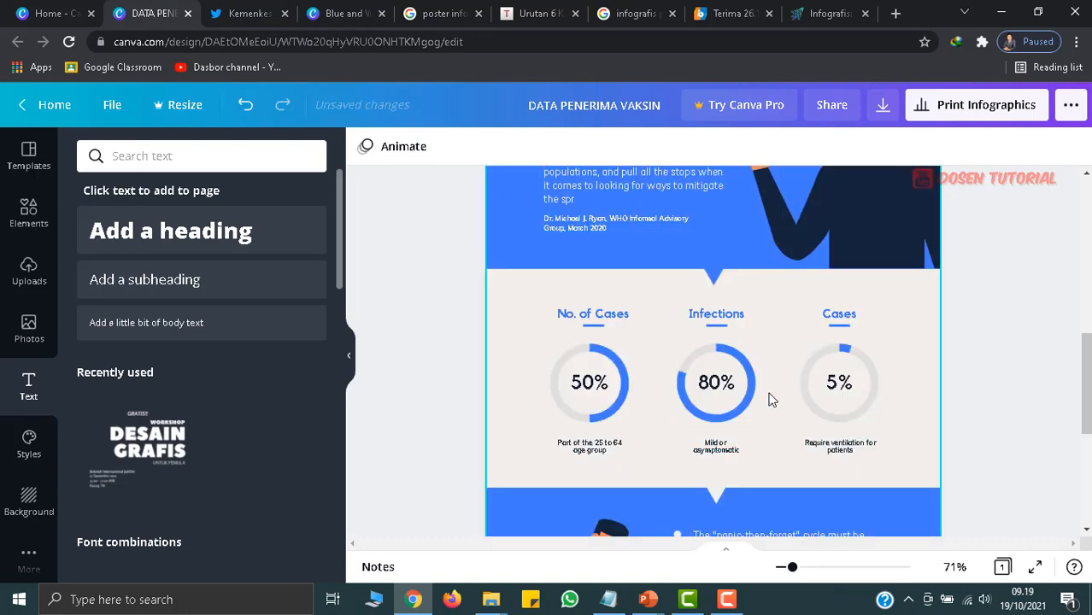
scroll(768, 398, "up", 6)
scroll(769, 397, "down", 3)
scroll(738, 397, "down", 3)
scroll(738, 397, "up", 2)
scroll(738, 396, "down", 1)
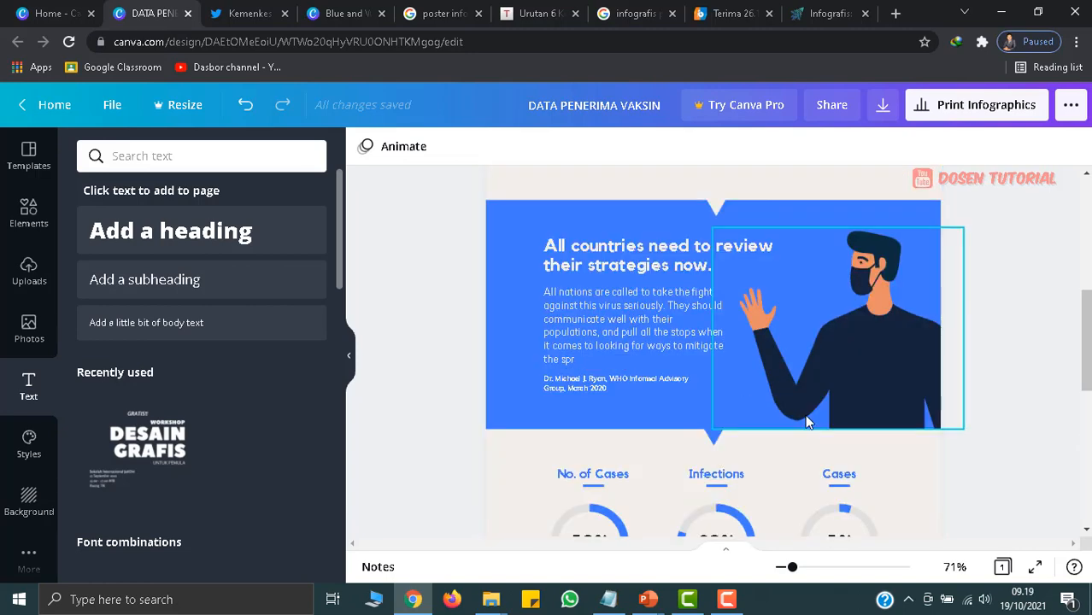
scroll(805, 414, "down", 2)
- Duplicate the 50% and 80% progress rings with their labels and captions, and place the copies beneath the 208.265.720 figure
left_click(613, 469)
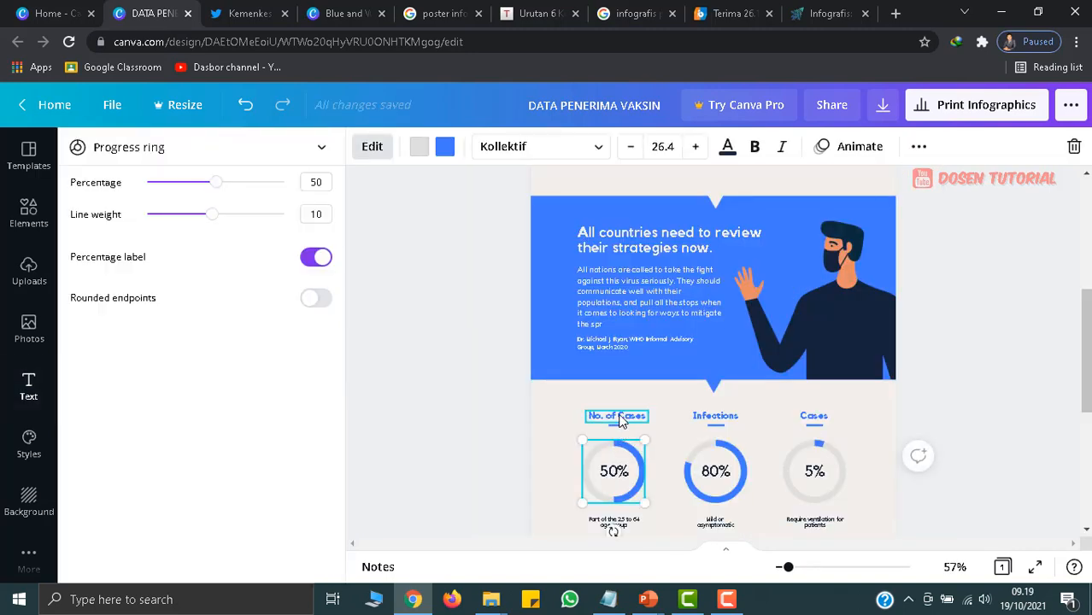
left_click(558, 395)
left_click_drag(559, 399, 761, 532)
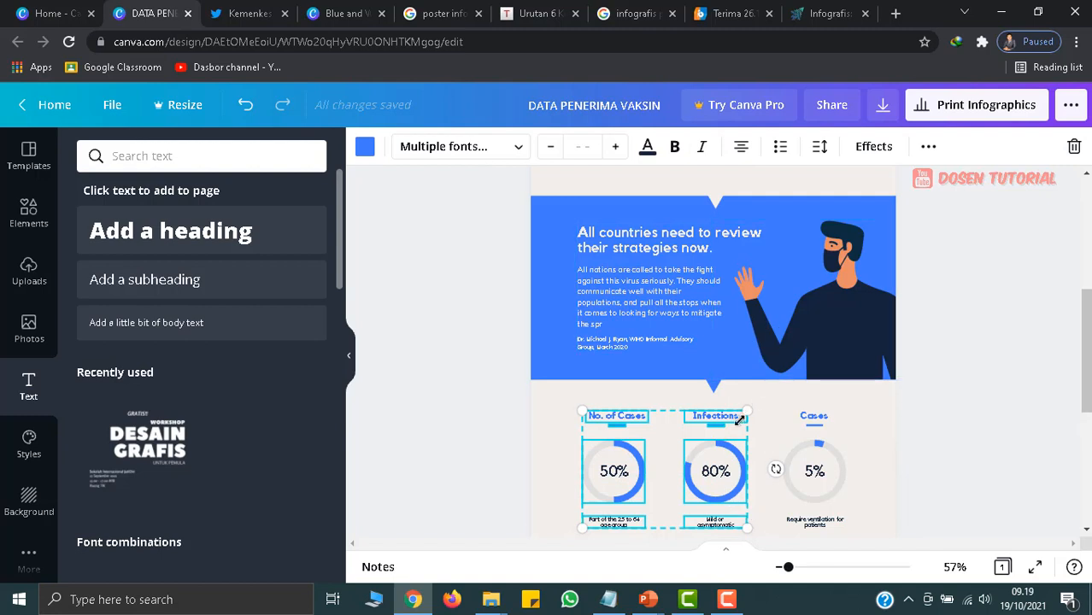
left_click_drag(728, 453, 772, 263)
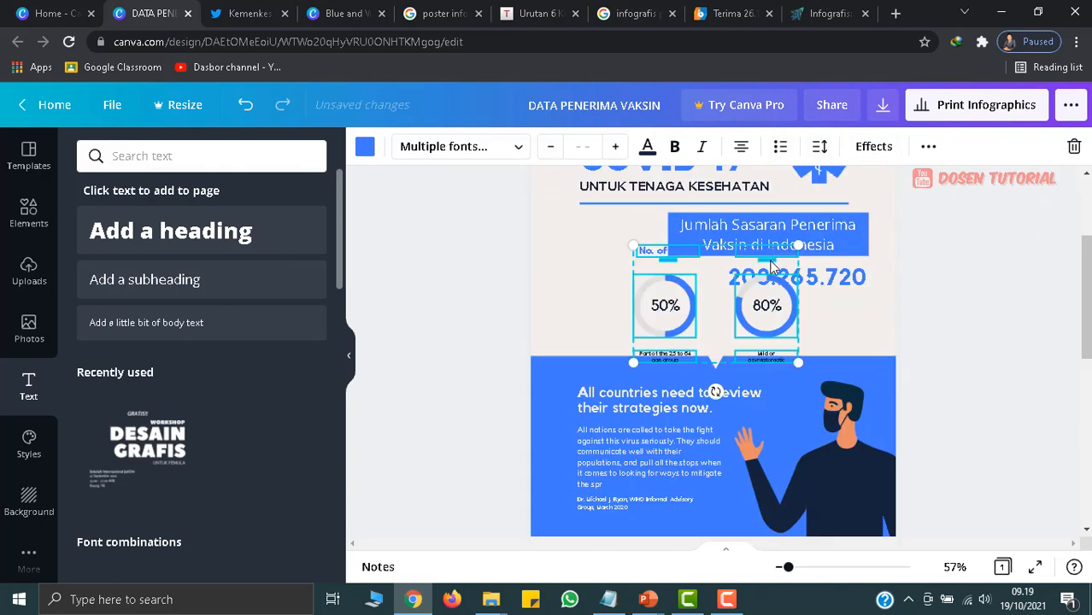
left_click_drag(777, 318, 827, 352)
left_click(619, 323)
- Shorten the blue block behind the doctor and the blue block below the copied rings by lowering their top edges
scroll(628, 436, "down", 1)
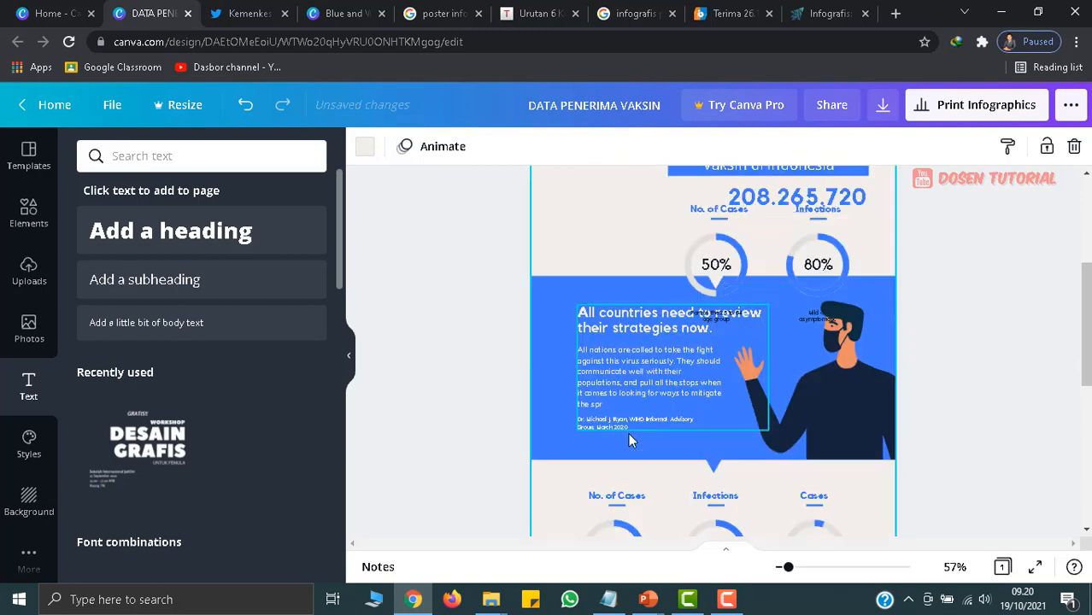
scroll(679, 379, "down", 3)
scroll(680, 373, "up", 3)
scroll(688, 359, "down", 4)
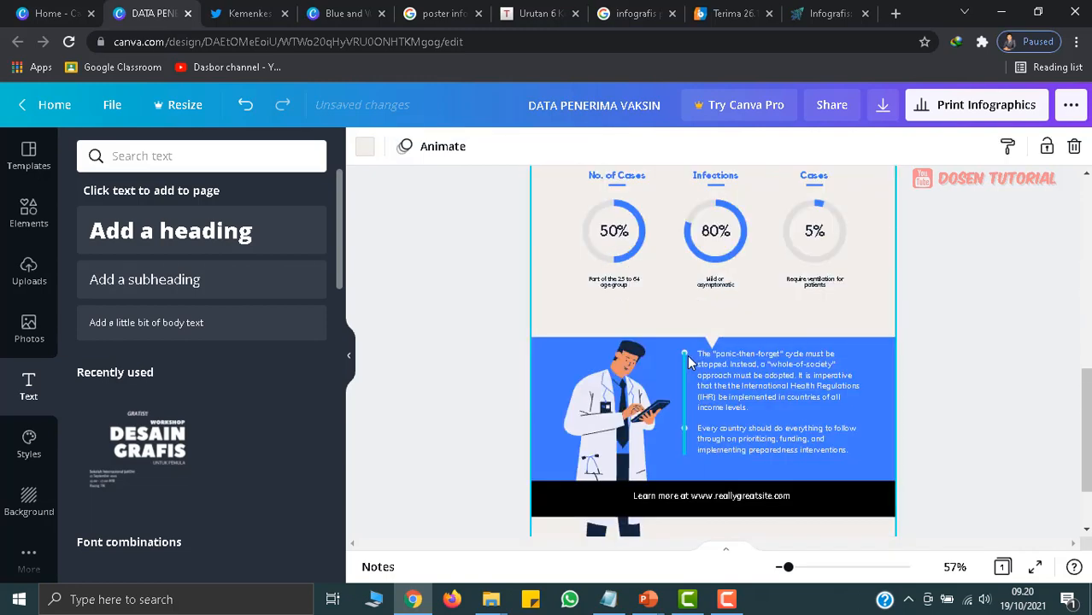
left_click(766, 364)
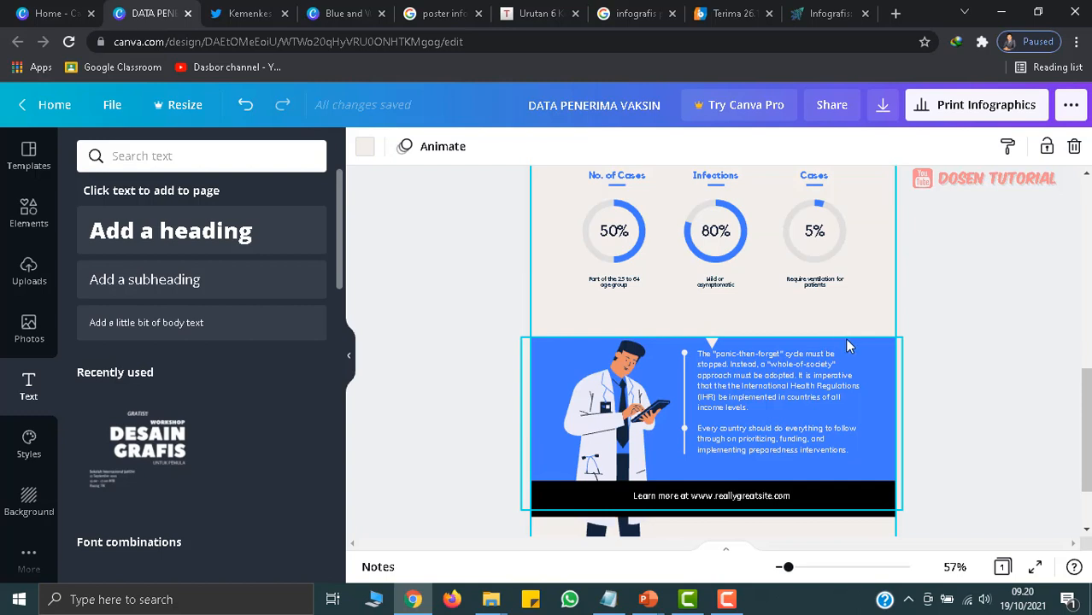
left_click(847, 344)
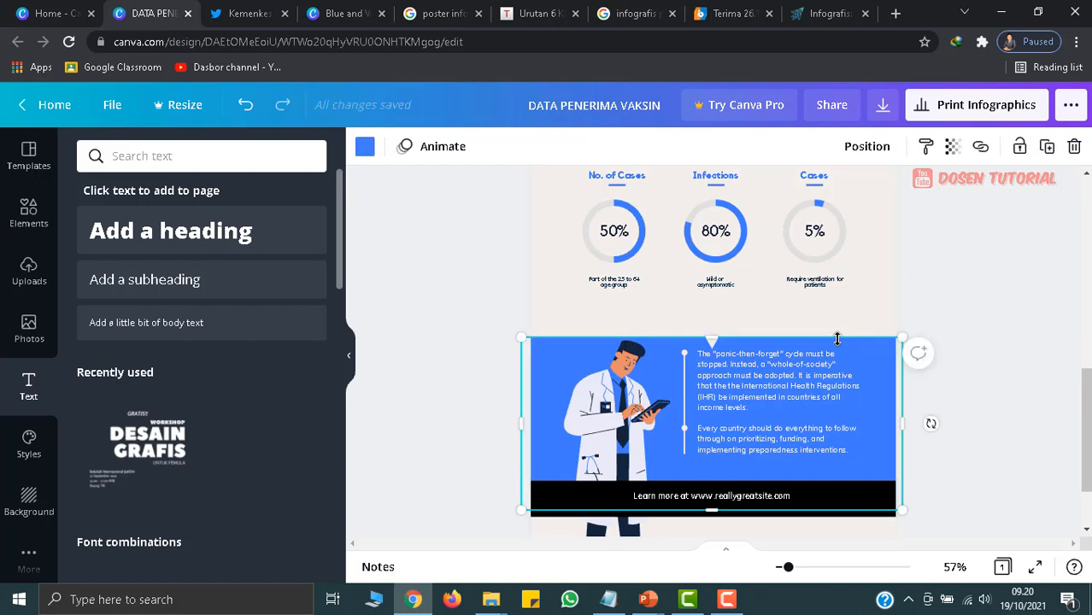
left_click_drag(711, 340, 711, 388)
left_click(743, 390)
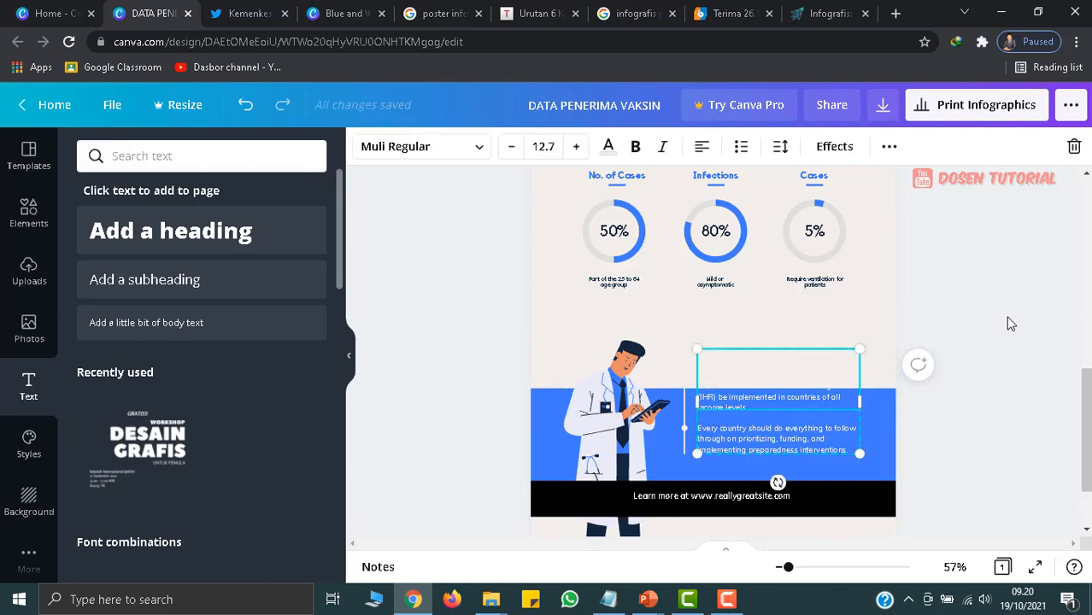
scroll(1011, 321, "up", 3)
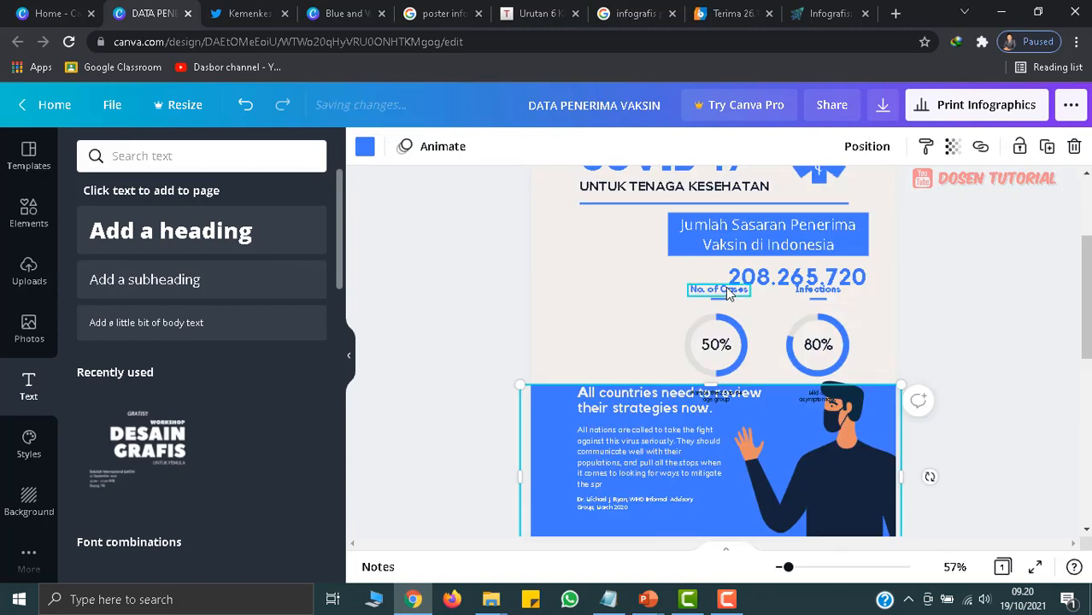
- Move the copied No. of Cases label down toward its ring and delete the captions under both copied rings
left_click(726, 286)
left_click_drag(709, 289, 707, 303)
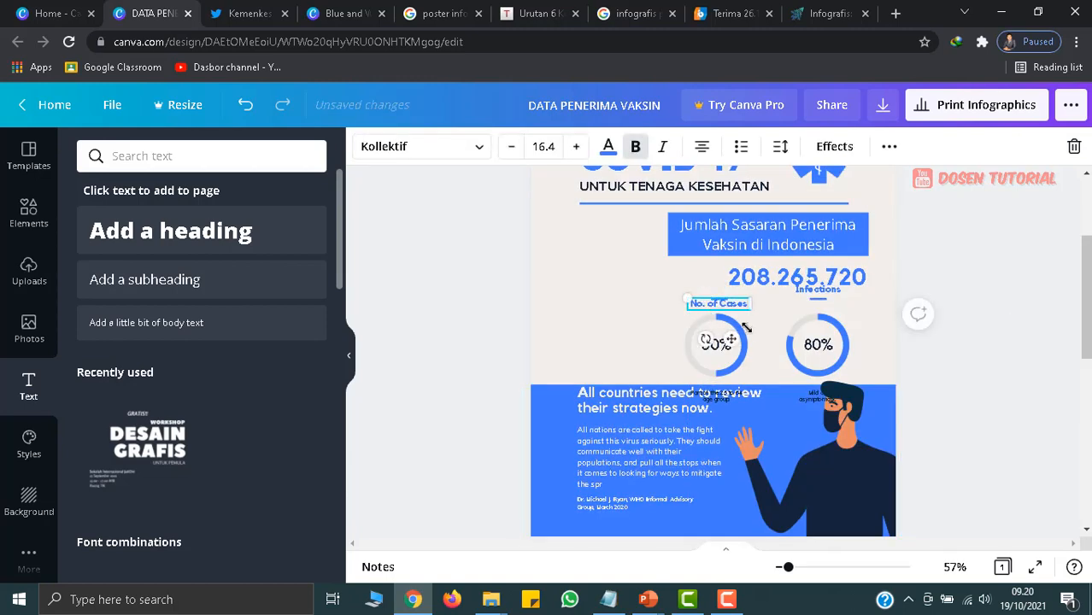
left_click(719, 397)
key("Delete")
left_click(810, 396)
key("Delete")
- Replace the copied No. of Cases label with Vaksin 1 and move the copied Infections label down toward its ring
left_click(716, 312)
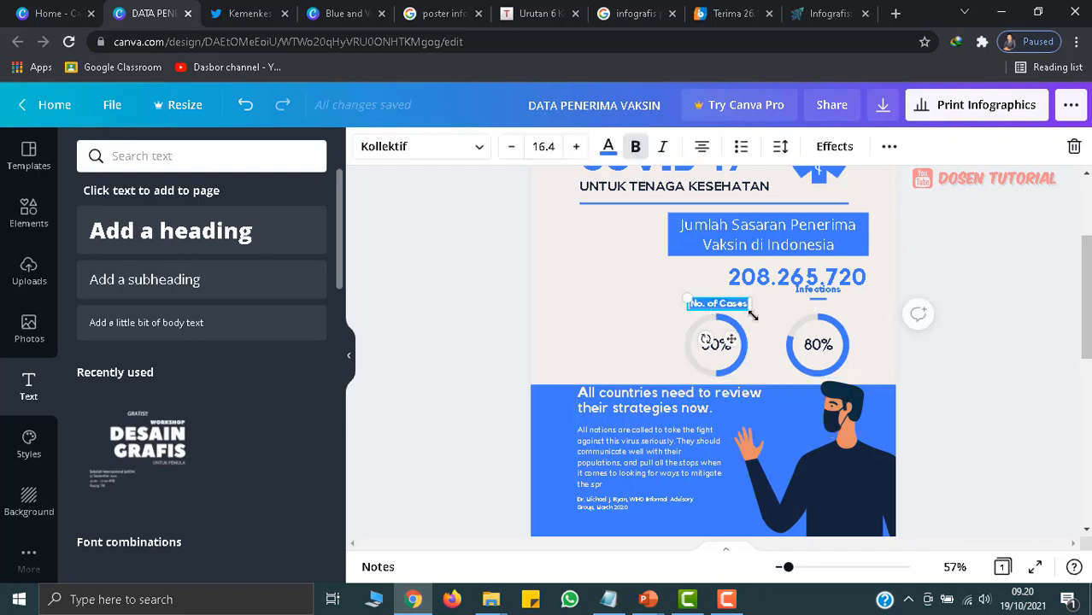
type("Vaksin I")
left_click(811, 291)
left_click_drag(810, 291, 803, 314)
- Lower the Vaksin 1 label to just above its ring and delete the short blue lines above both copied labels
left_click(721, 293)
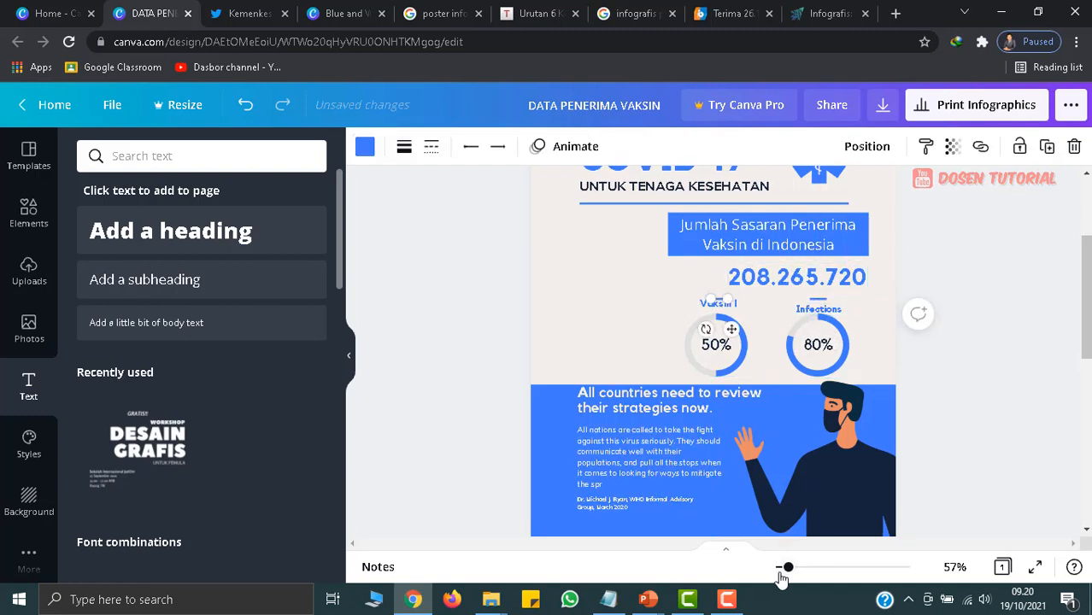
left_click_drag(788, 567, 813, 576)
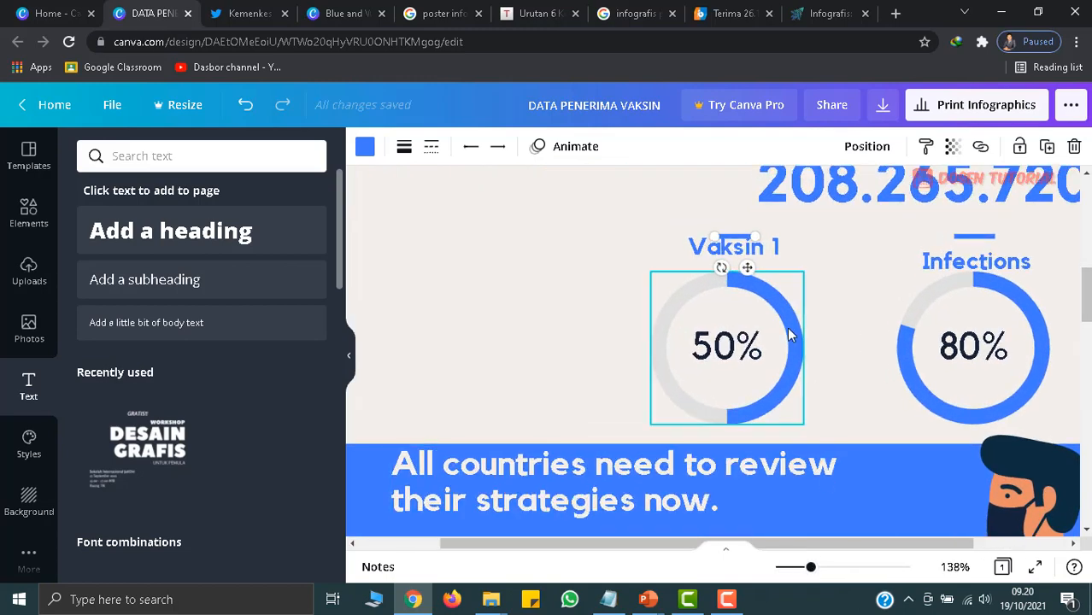
left_click(737, 247)
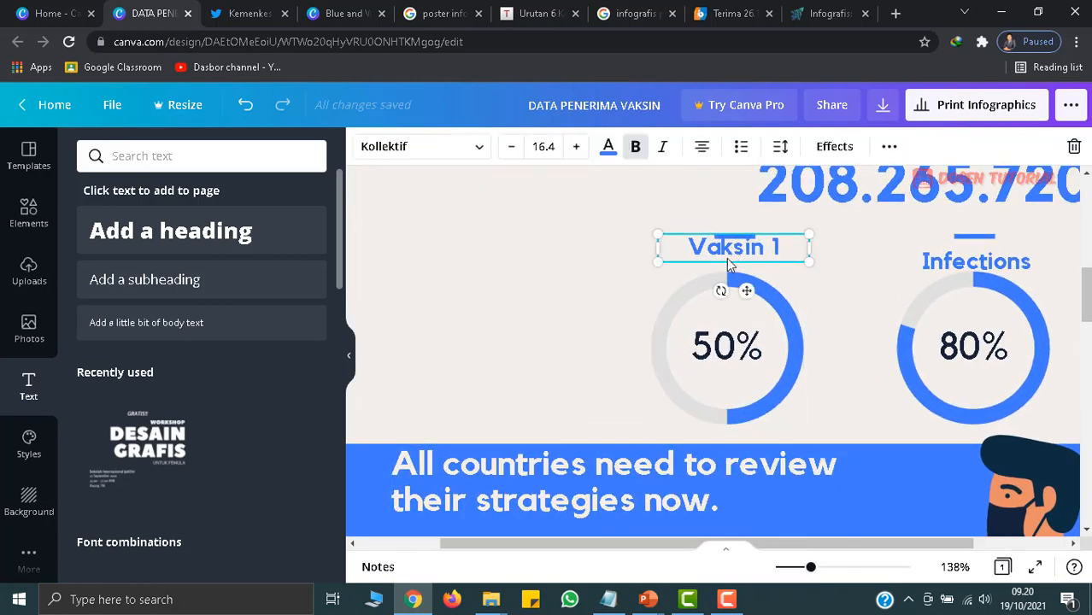
left_click_drag(731, 262, 731, 277)
left_click(742, 237)
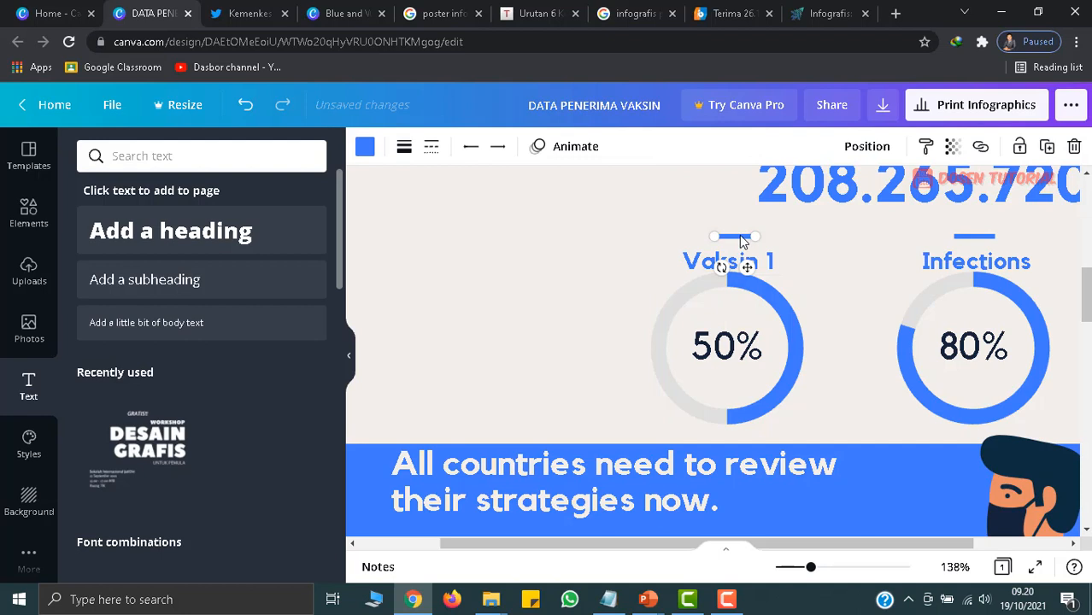
key("Delete")
left_click(974, 237)
key("Delete")
- Replace the Infections label above the copied 80% ring with Vaksin 2
left_click(946, 271)
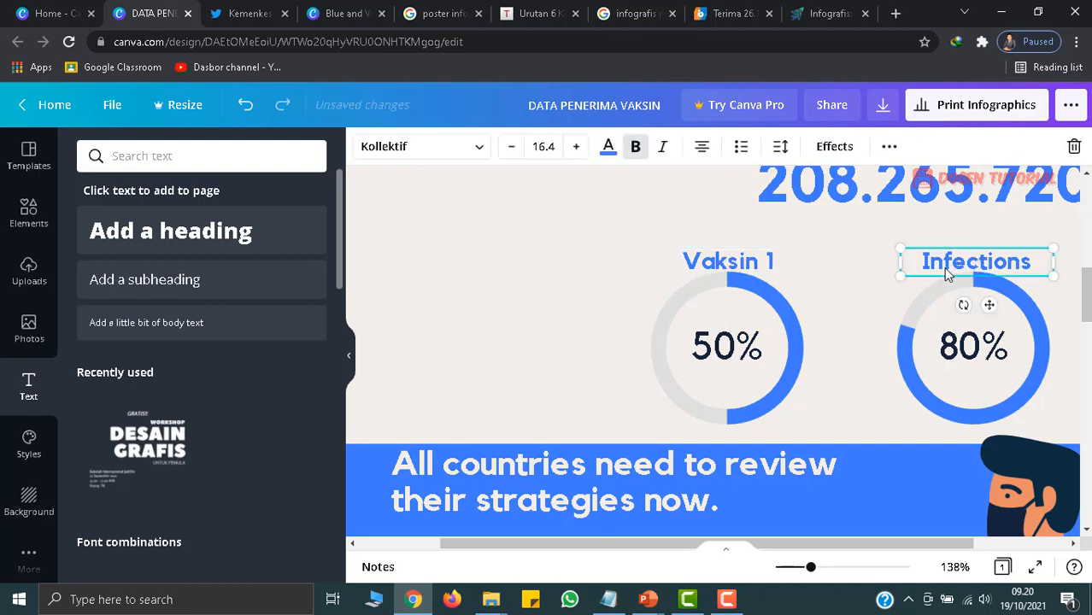
double_click(945, 268)
type("Vaksin 2")
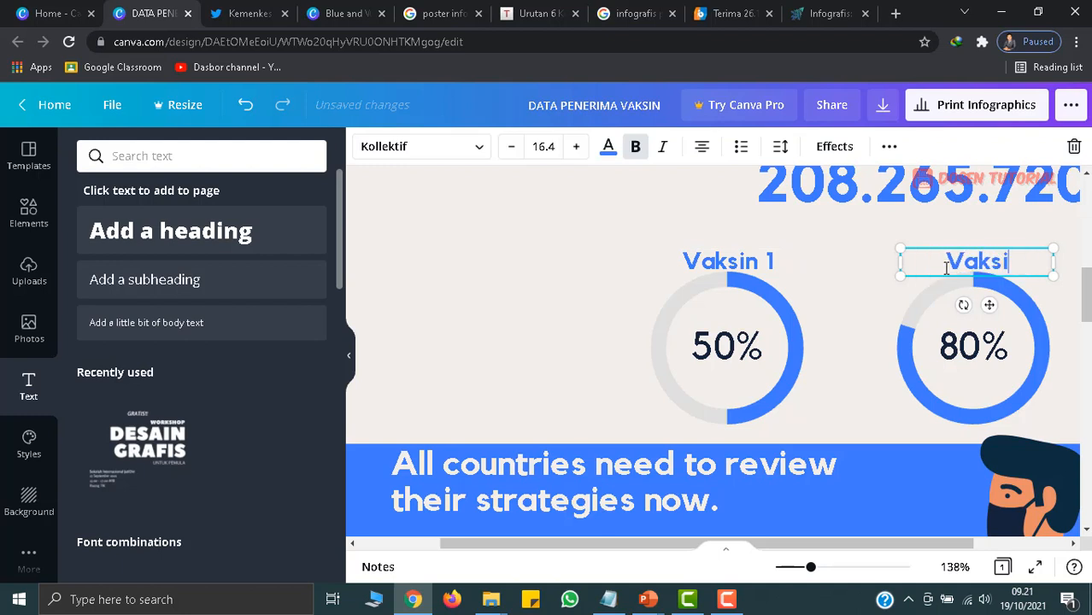
- Move the Vaksin 1 and Vaksin 2 labels slightly up, leaving a small gap above their rings
left_click(686, 300)
left_click(766, 266)
left_click_drag(763, 258, 764, 242)
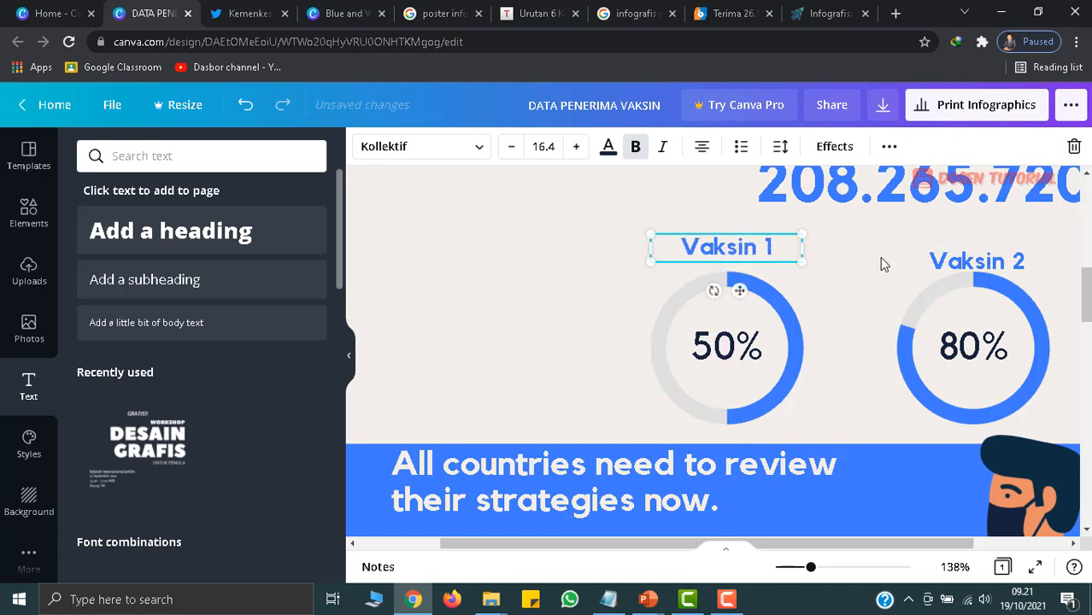
left_click_drag(973, 252, 968, 240)
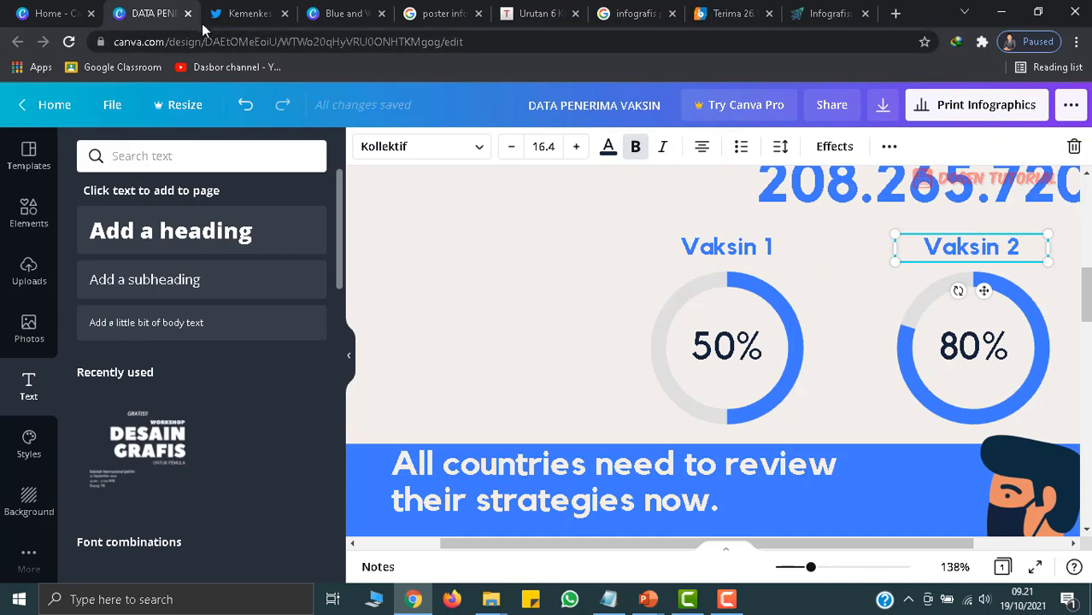
- Look up the total Vaksinasi 1 percentage in the Kemenkes tweet and set the Vaksin 1 ring to 22.9%
left_click(240, 17)
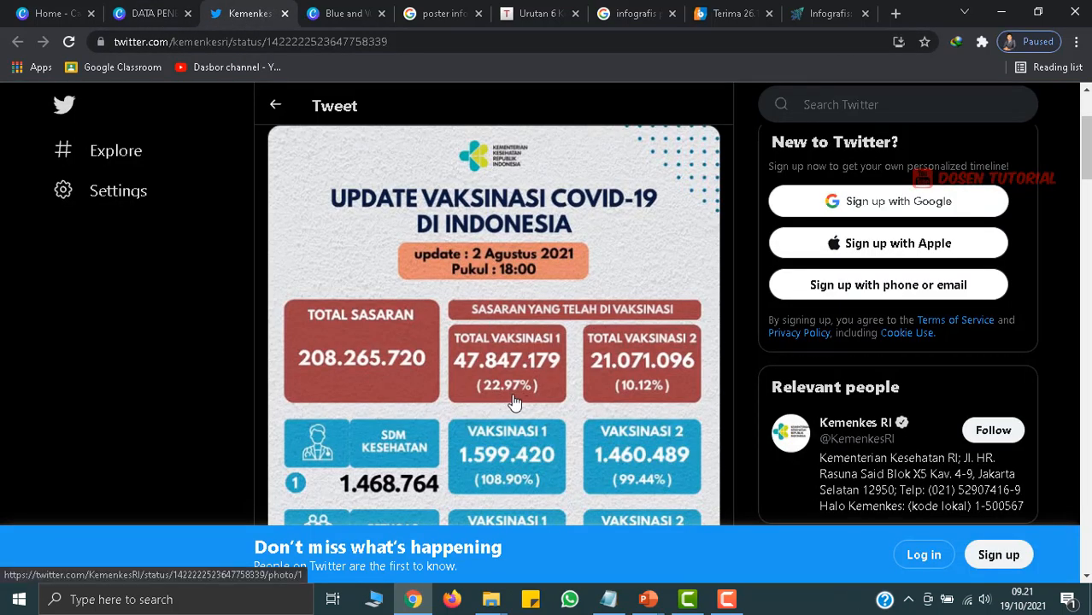
left_click(139, 17)
double_click(725, 346)
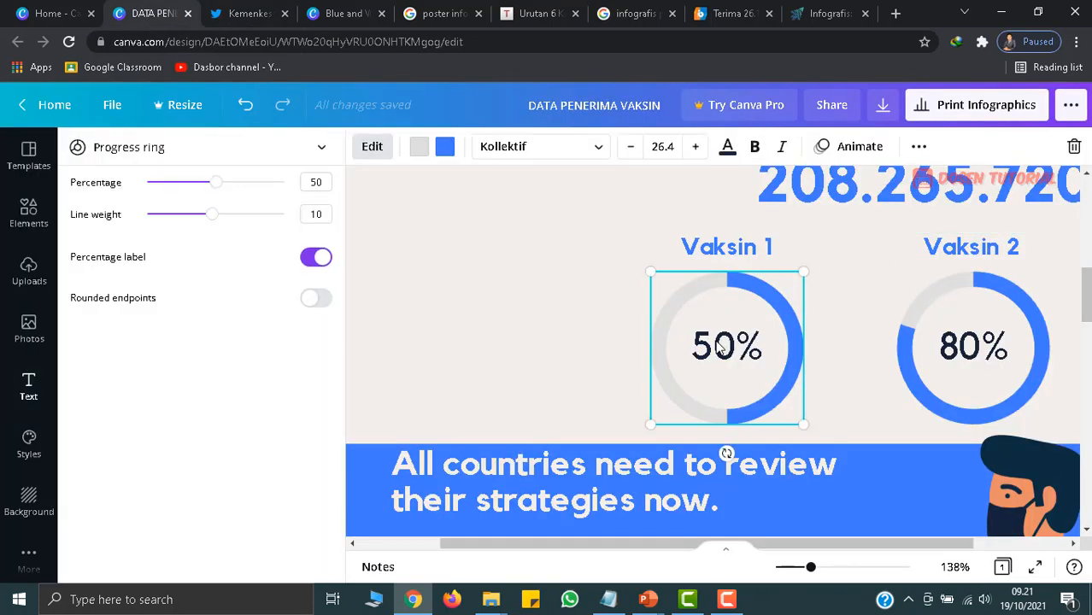
left_click(323, 182)
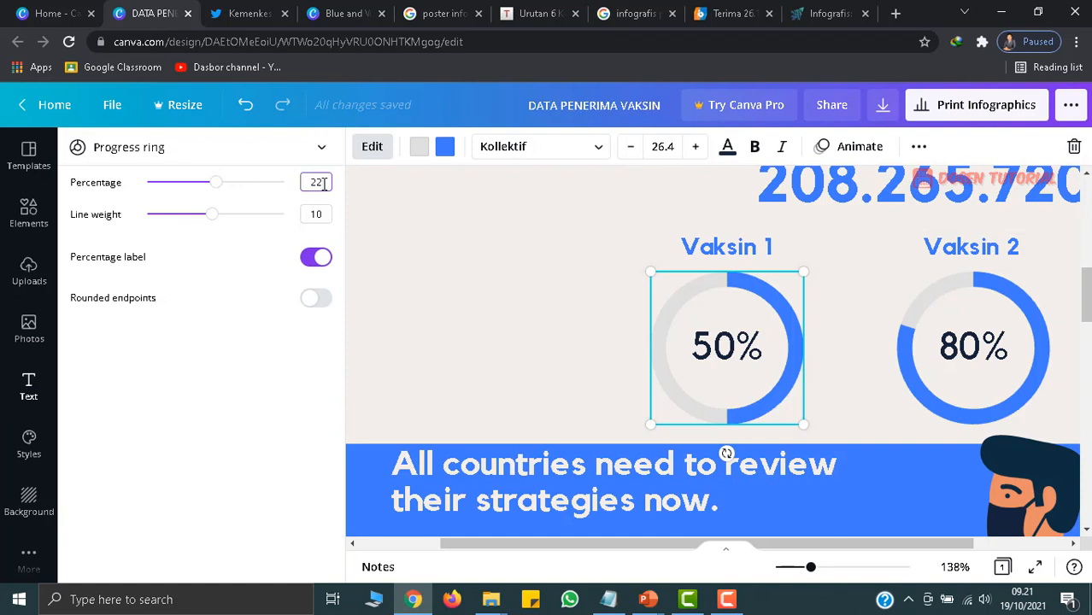
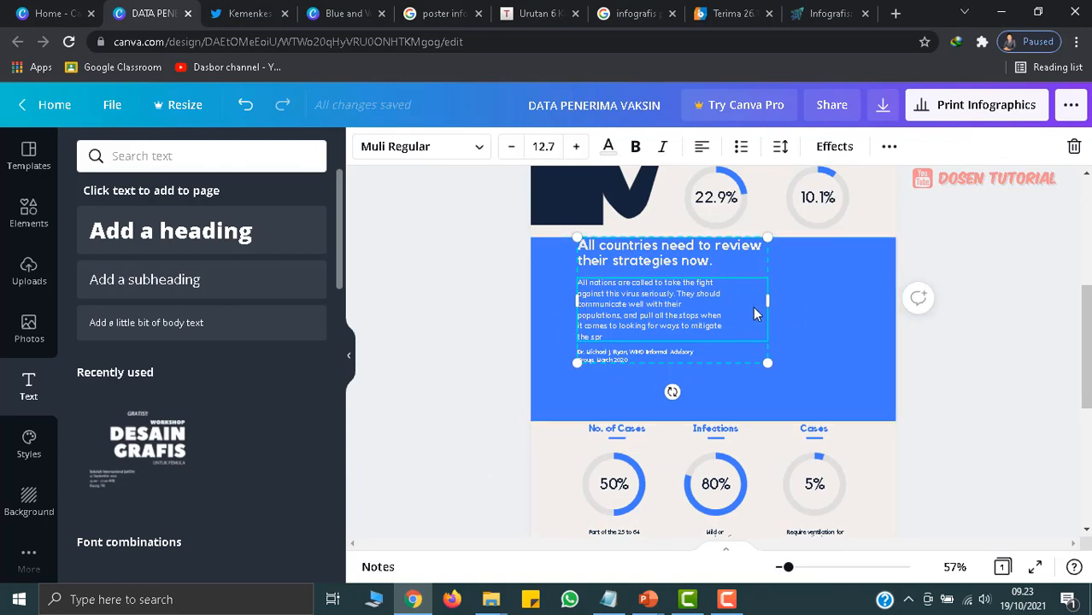
- Review the vaccine figures section with its rings and the blue text block on priority vaccine recipients below it
scroll(735, 308, "up", 4)
scroll(713, 333, "down", 3)
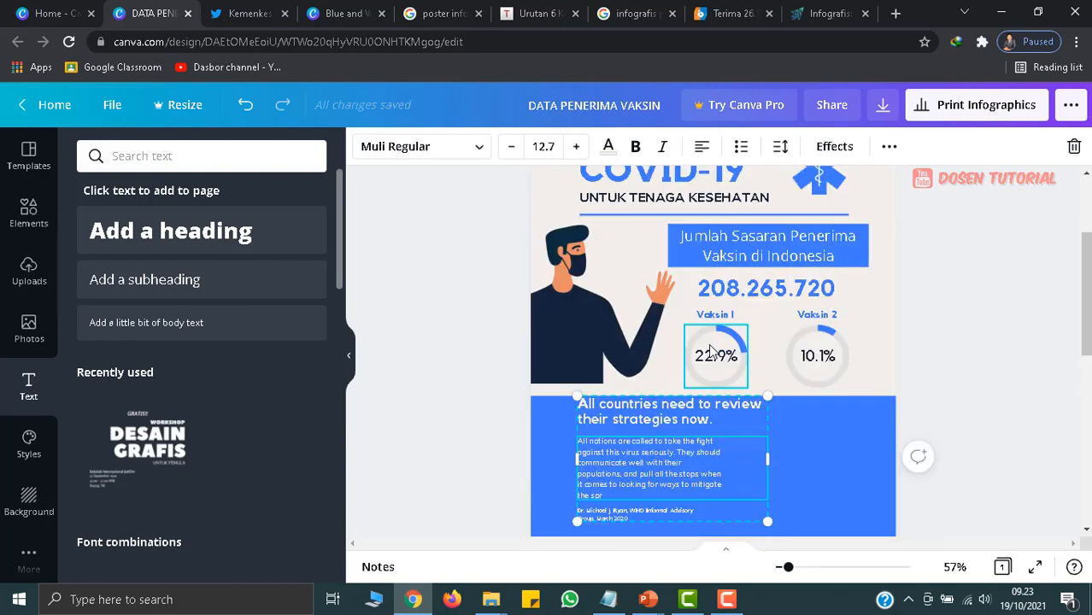
scroll(710, 350, "down", 1)
scroll(711, 350, "up", 1)
scroll(710, 350, "down", 1)
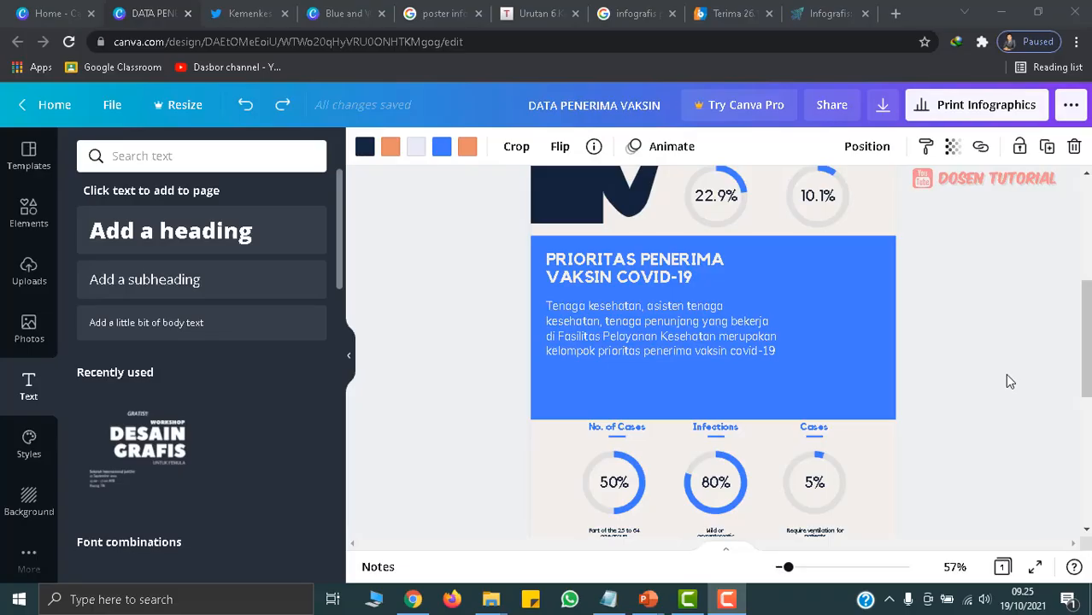
scroll(1005, 374, "up", 2)
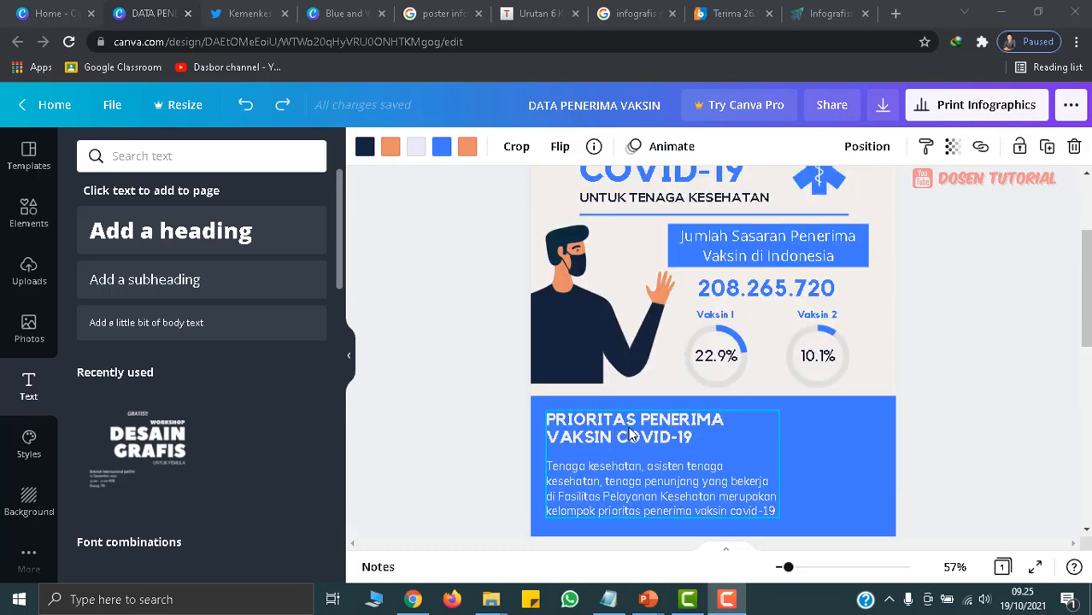
scroll(629, 434, "down", 1)
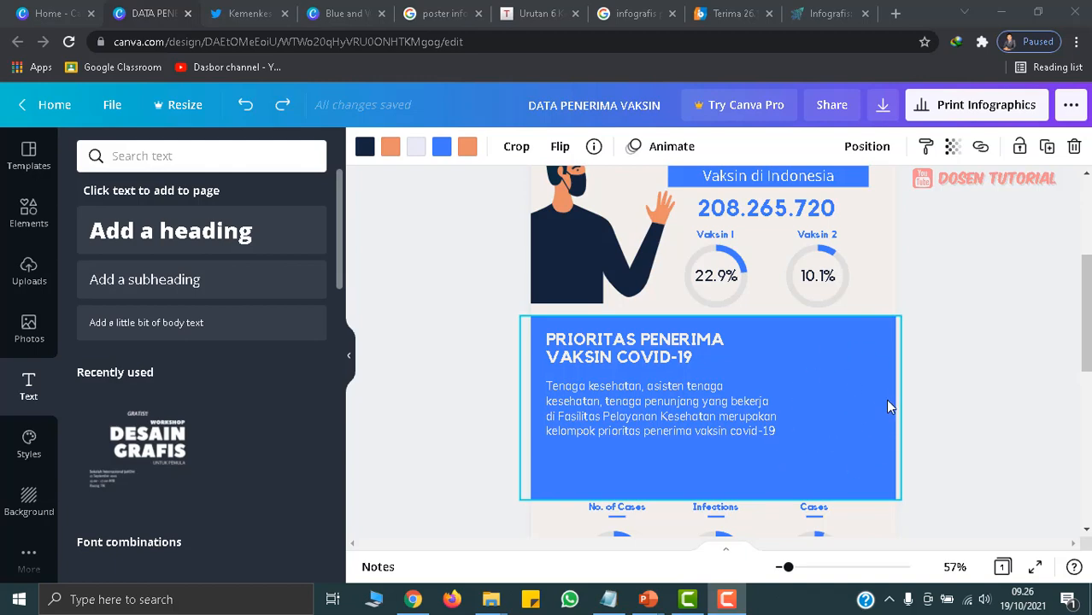
- Move the doctor illustration from the bottom block up to the right side of the PRIORITAS PENERIMA VAKSIN COVID-19 block
scroll(760, 411, "down", 4)
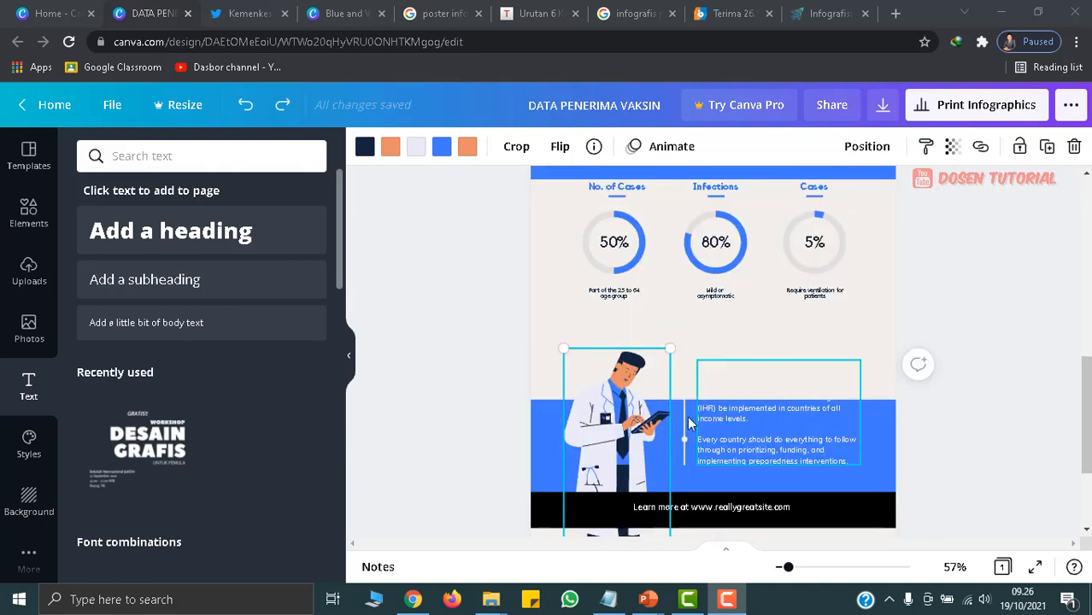
left_click_drag(610, 424, 838, 281)
scroll(838, 268, "up", 3)
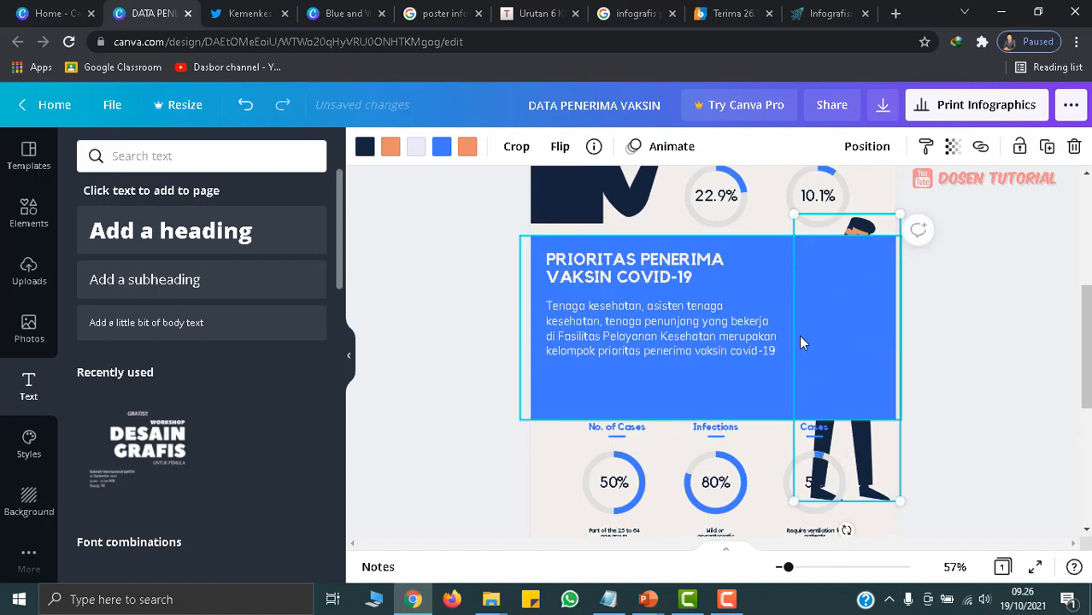
- Send the blue PRIORITAS PENERIMA VAKSIN COVID-19 rectangle to the back and shift the doctor illustration slightly down and left
left_click(770, 272)
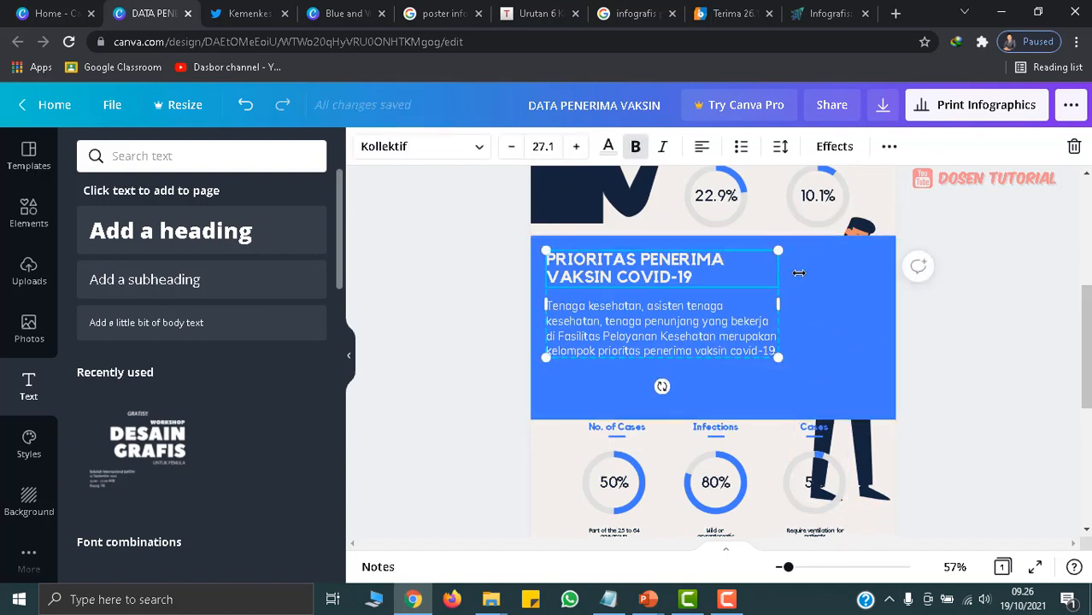
left_click(969, 295)
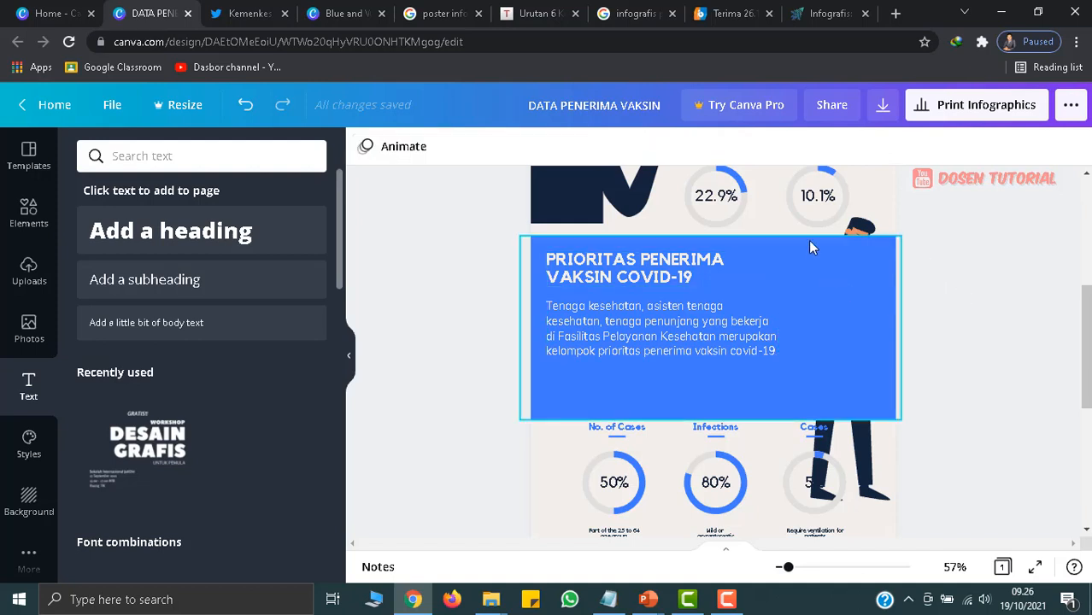
right_click(807, 304)
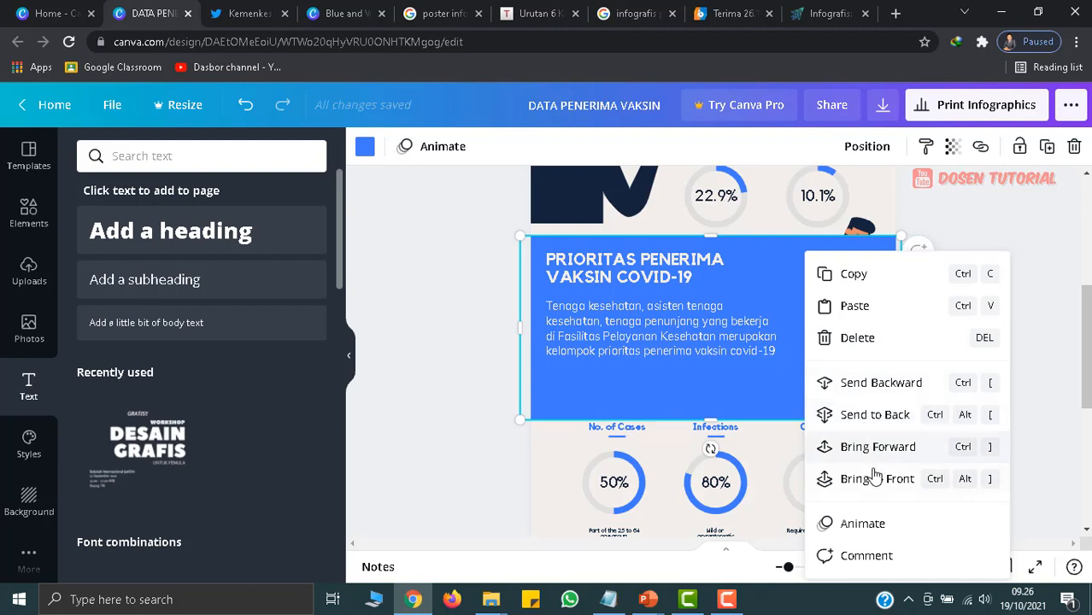
left_click(875, 415)
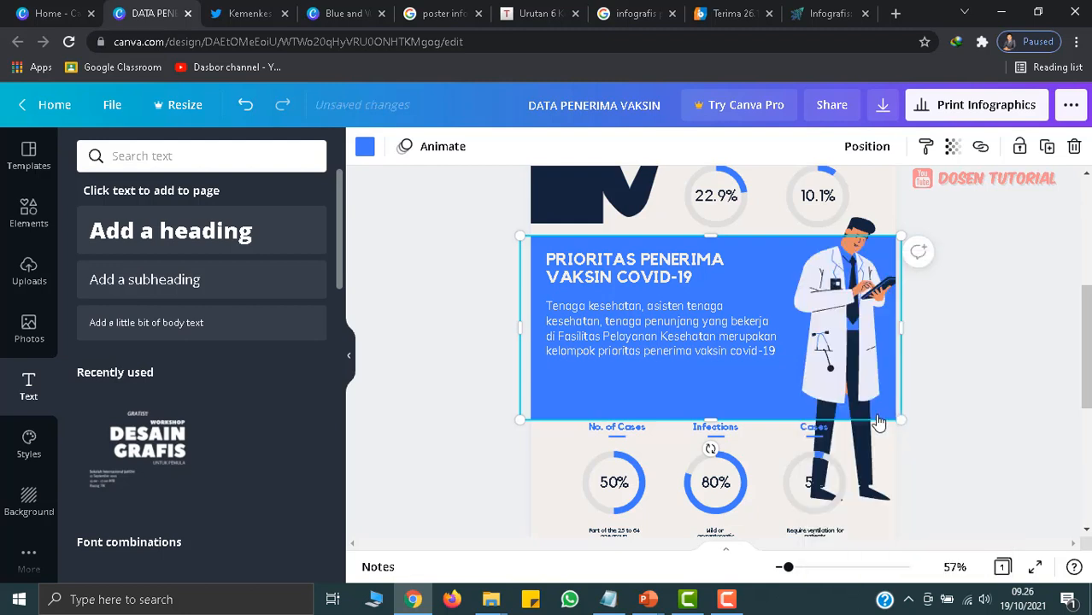
left_click_drag(855, 342, 850, 359)
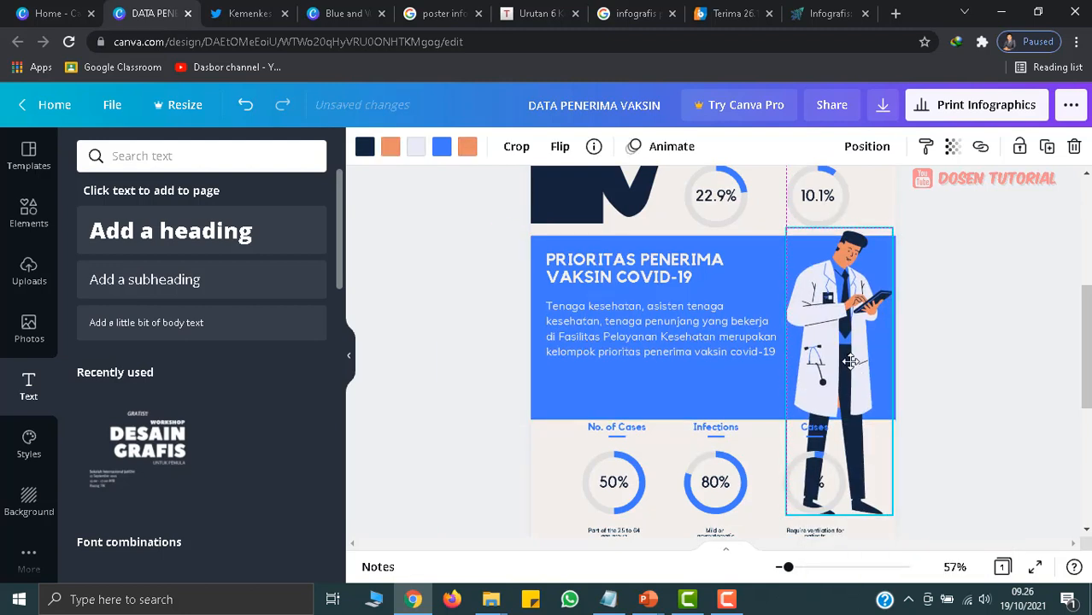
scroll(884, 376, "up", 2)
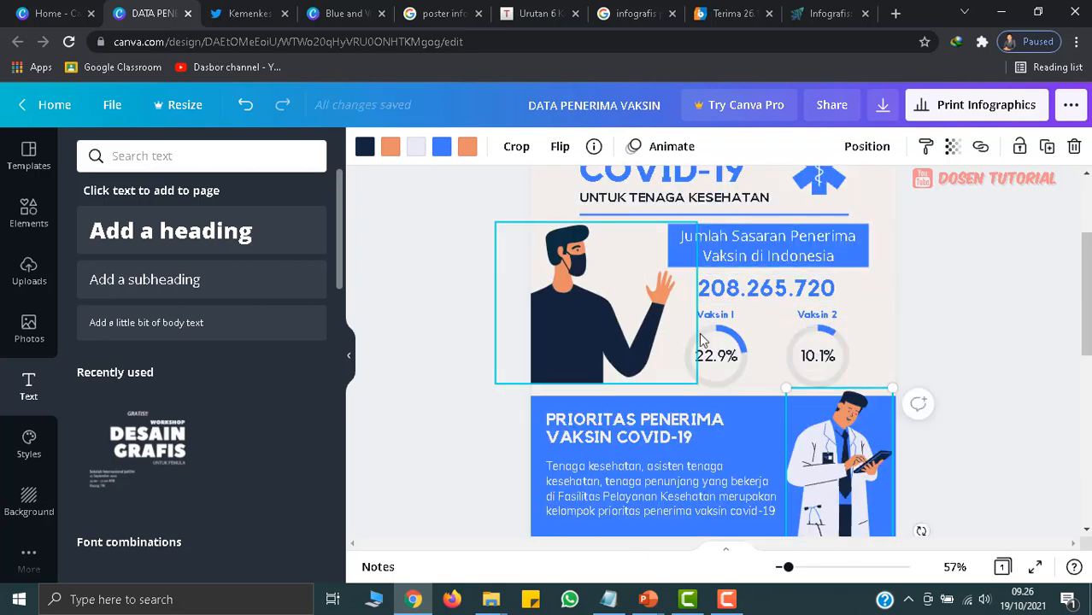
scroll(701, 340, "down", 2)
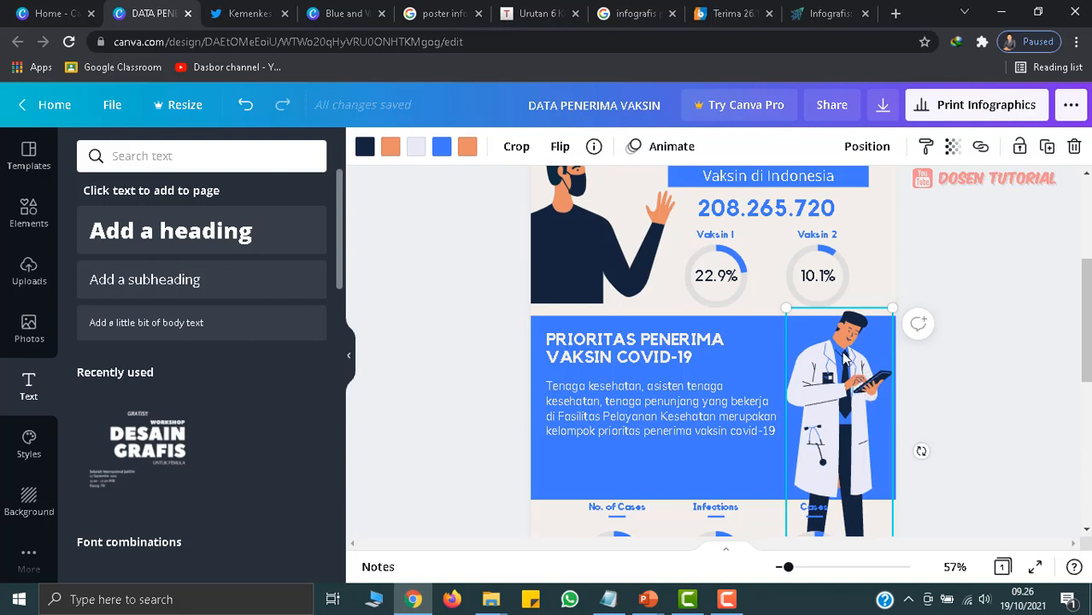
- Flip the doctor illustration horizontally and align it with the right edge of the blue block
left_click(559, 148)
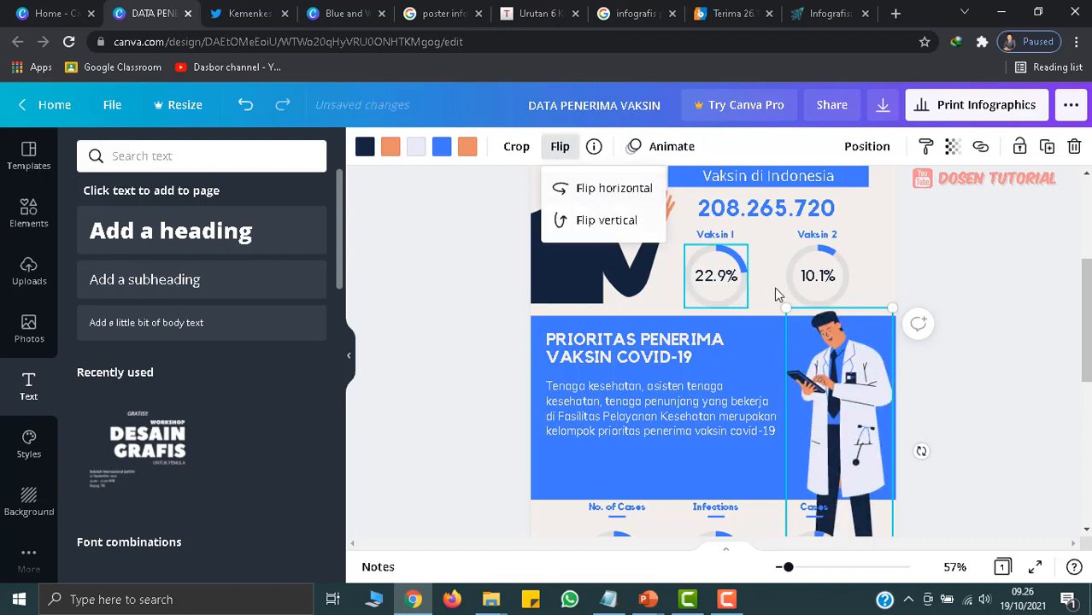
left_click(587, 194)
left_click_drag(863, 391, 855, 391)
- Crop the doctor illustration's legs so that it ends at the bottom edge of the blue block
scroll(941, 390, "down", 2)
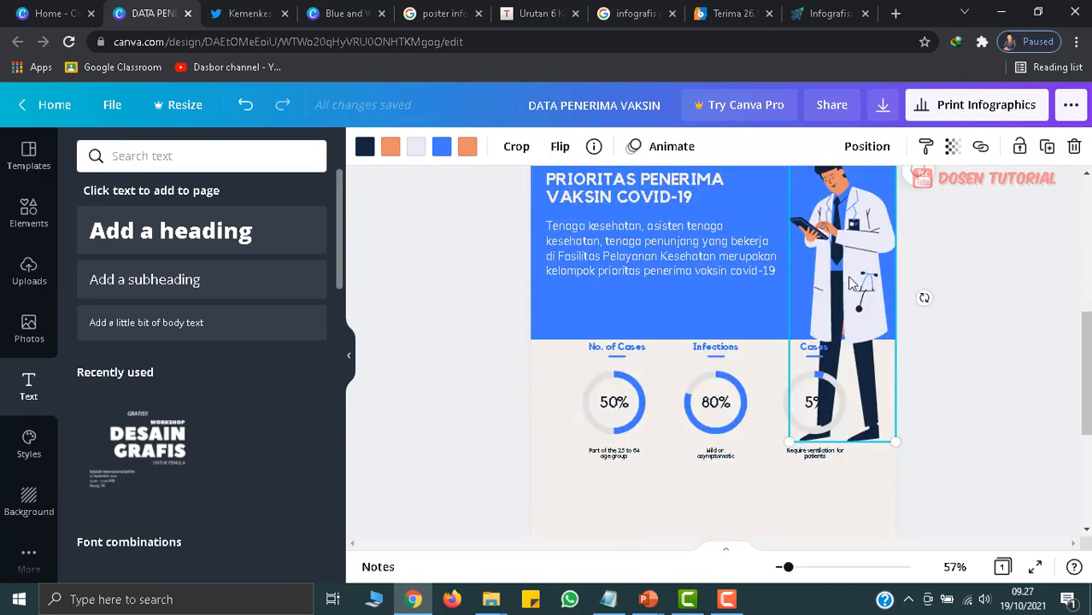
left_click(516, 148)
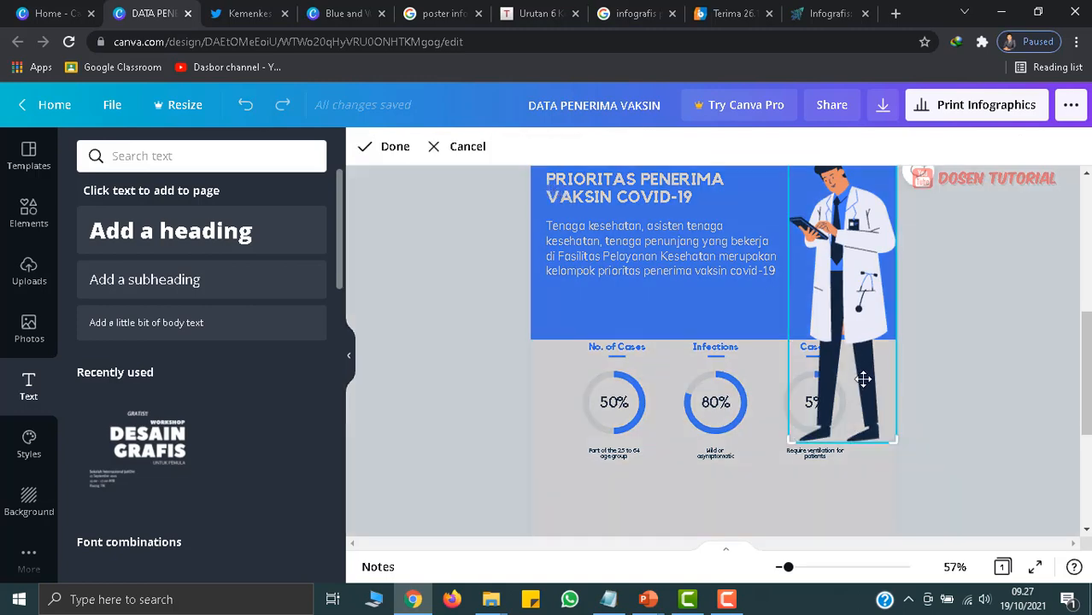
scroll(859, 425, "up", 2)
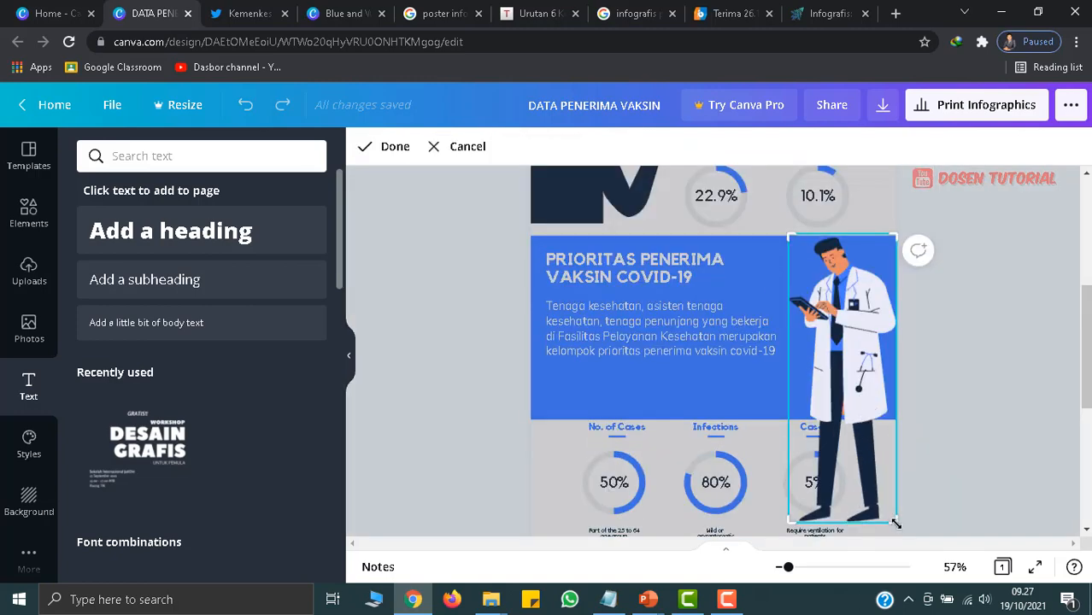
left_click_drag(896, 522, 896, 420)
left_click(961, 397)
left_click(960, 395)
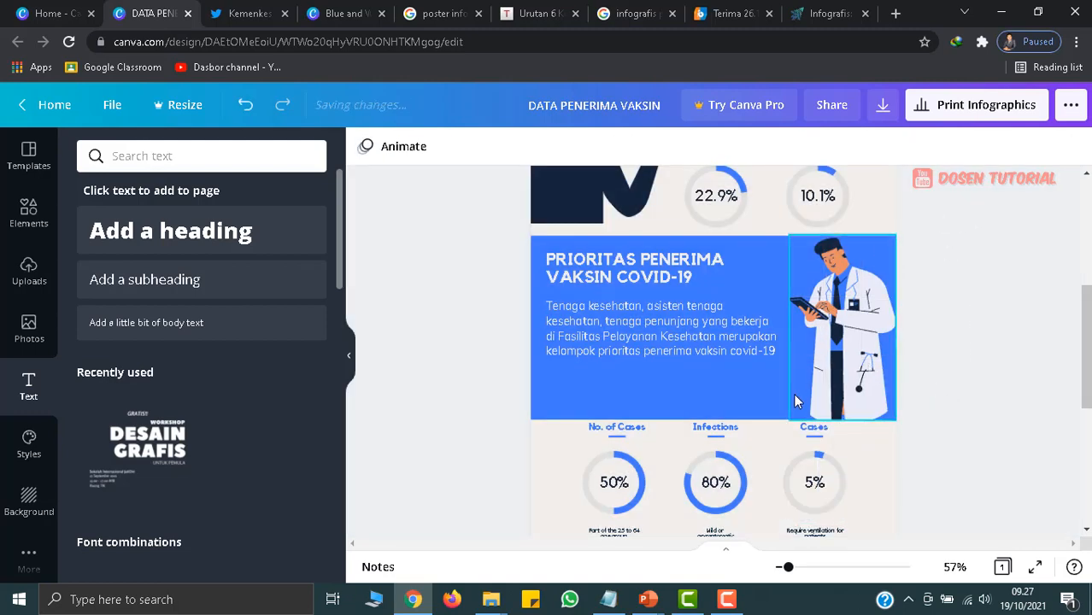
- Review the three-ring section below the blue block and check the SDM Kesehatan vaccination figures in the Kemenkes tweet
scroll(812, 418, "down", 2)
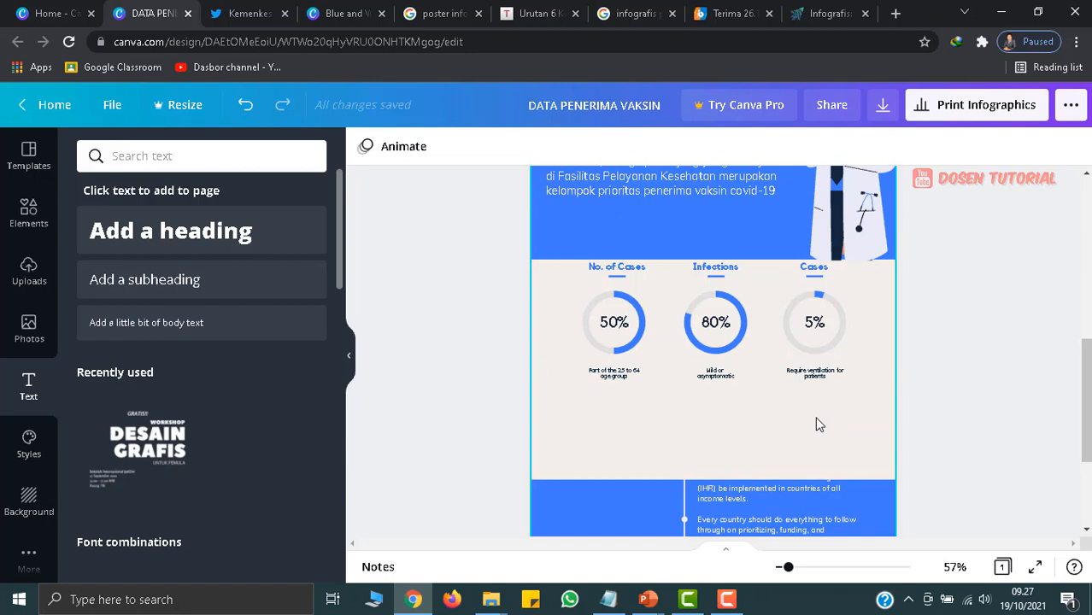
scroll(815, 418, "down", 1)
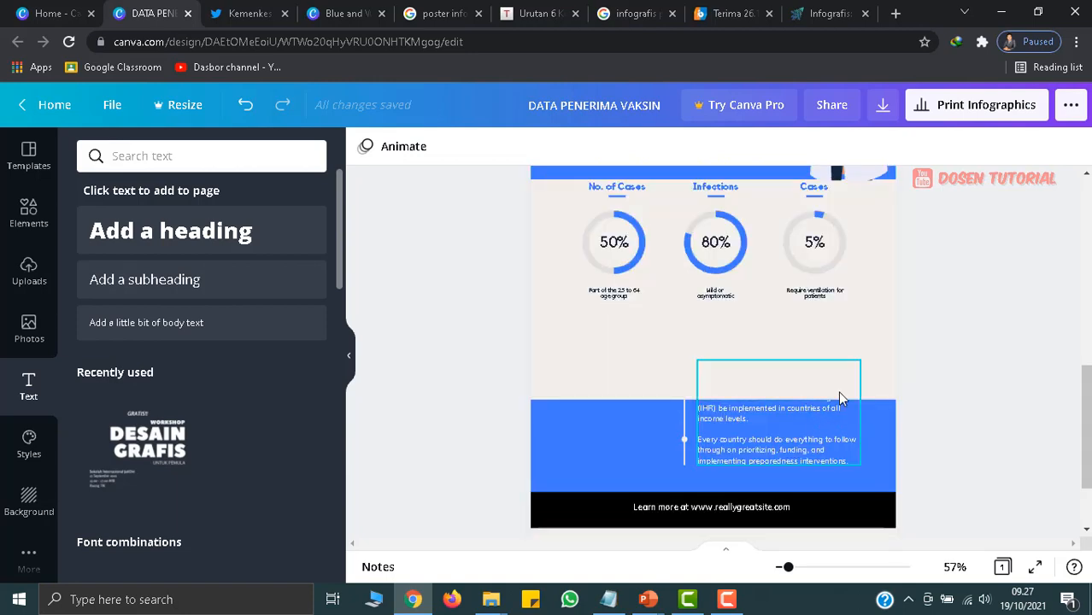
scroll(840, 398, "up", 1)
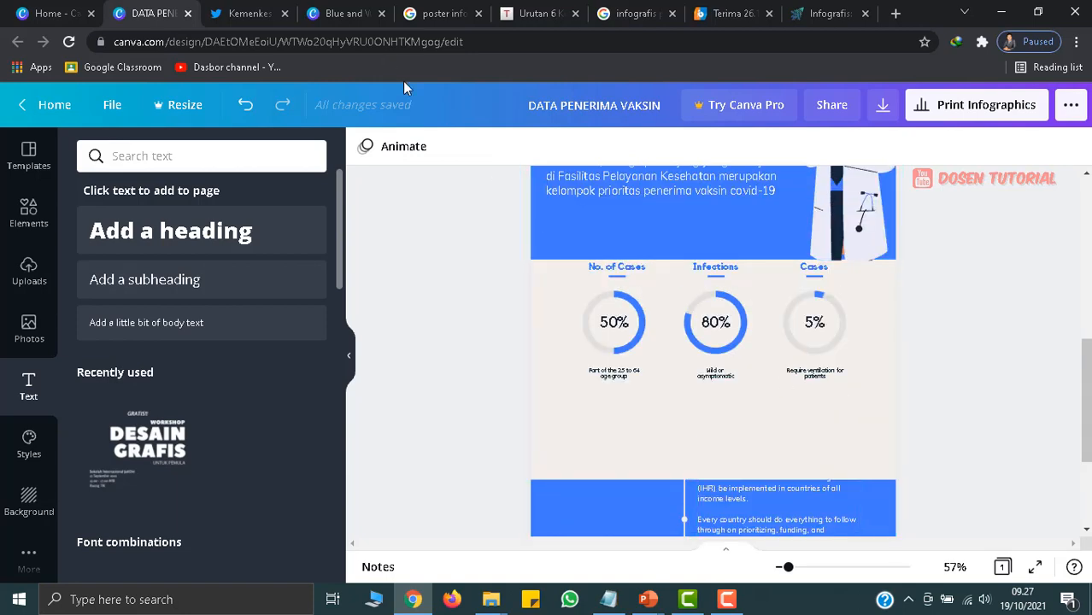
key("ctrl+Tab")
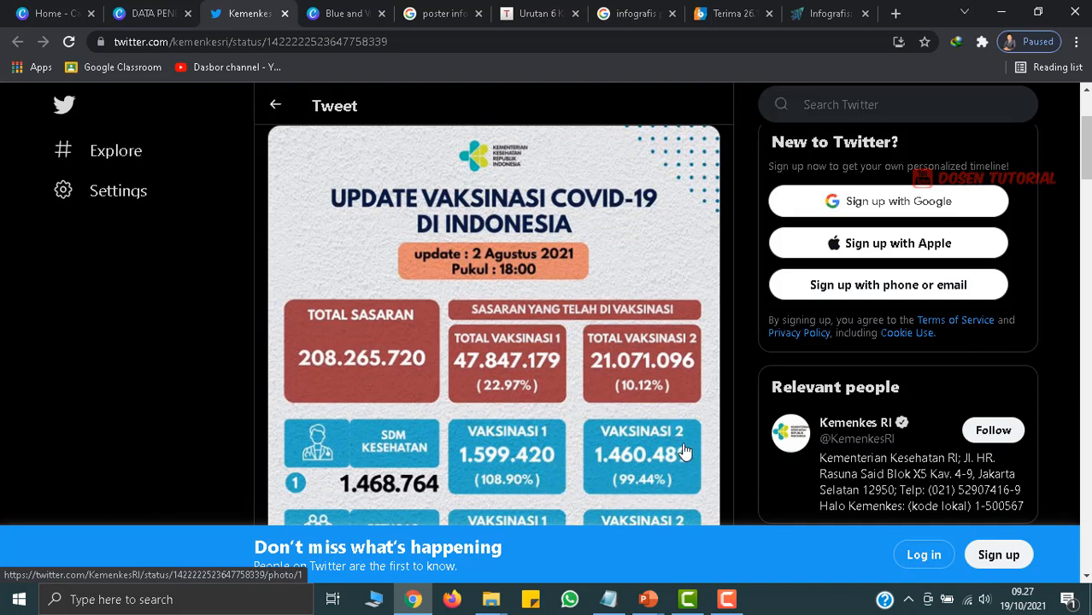
key("ctrl+shift+Tab")
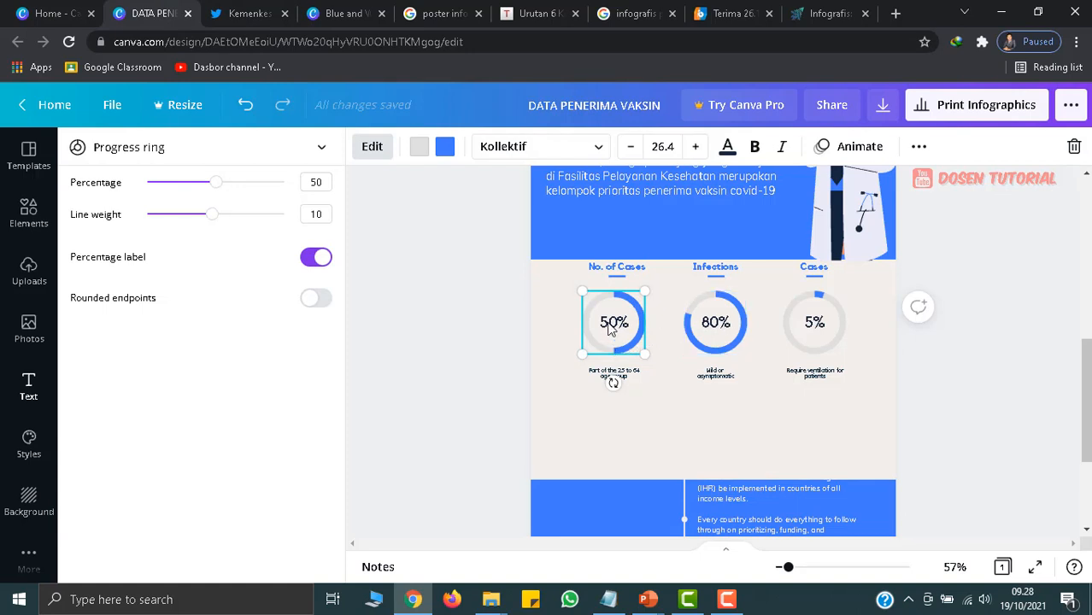
- Delete the 50% ring and the three small ring captions, and move the remaining headings and rings down as a group
key("Delete")
left_click(614, 372)
key("Delete")
left_click(726, 375)
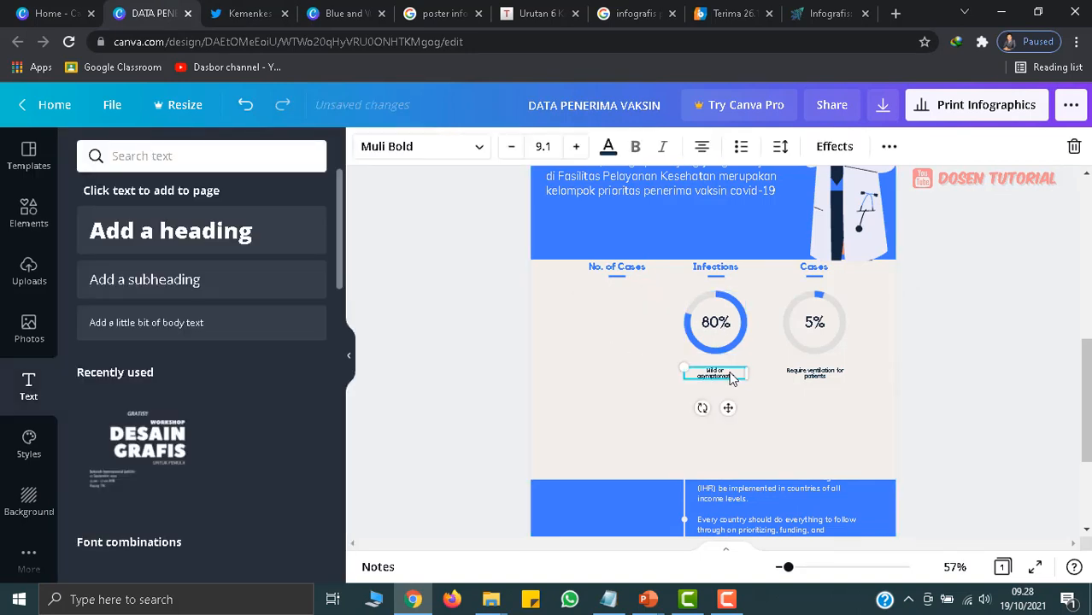
key("Delete")
left_click(812, 374)
key("Delete")
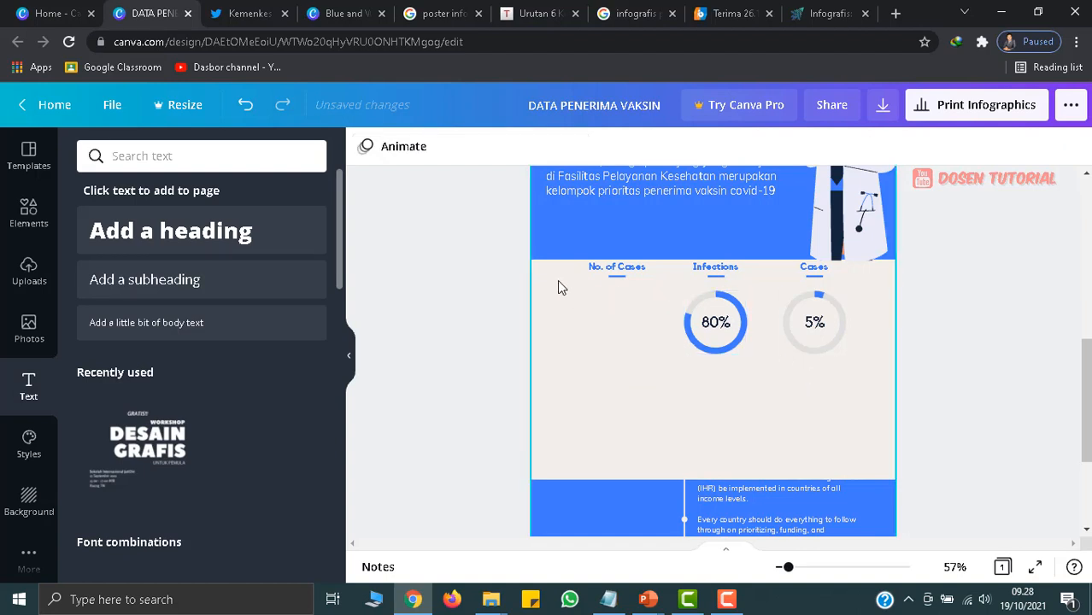
left_click_drag(557, 270, 805, 383)
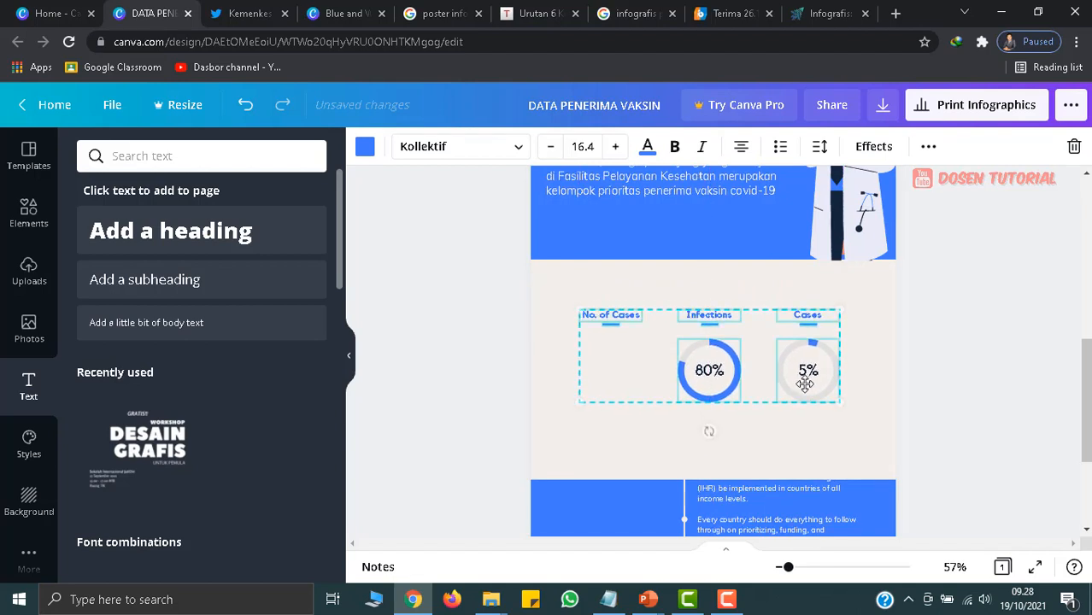
- Replace the No. of Cases heading with SDM TENAGA KESEHATAN, widen it to two lines and centre it above its underline
left_click(622, 317)
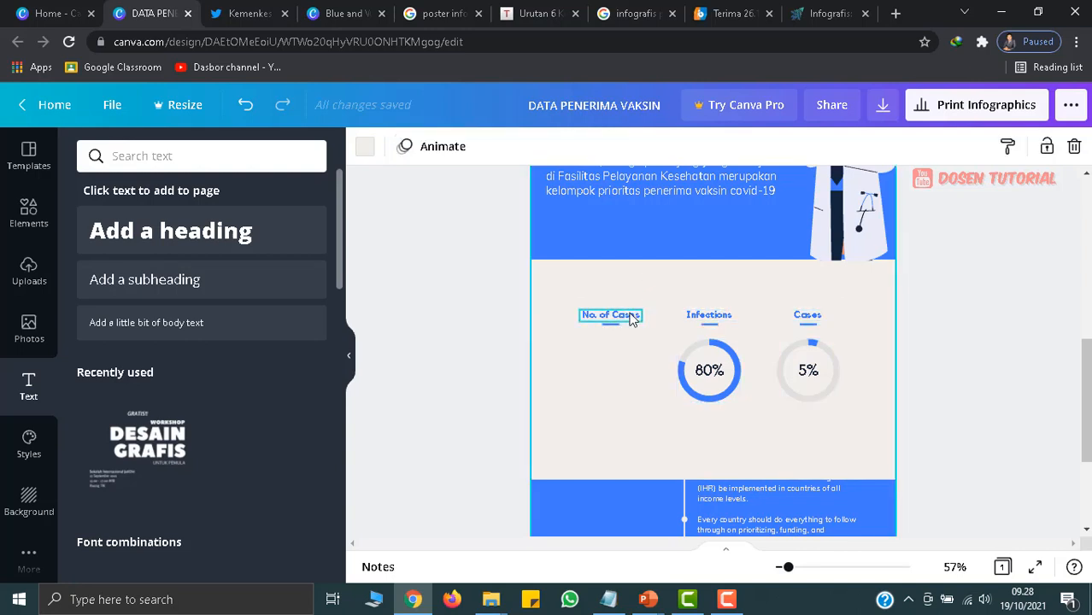
left_click(624, 319)
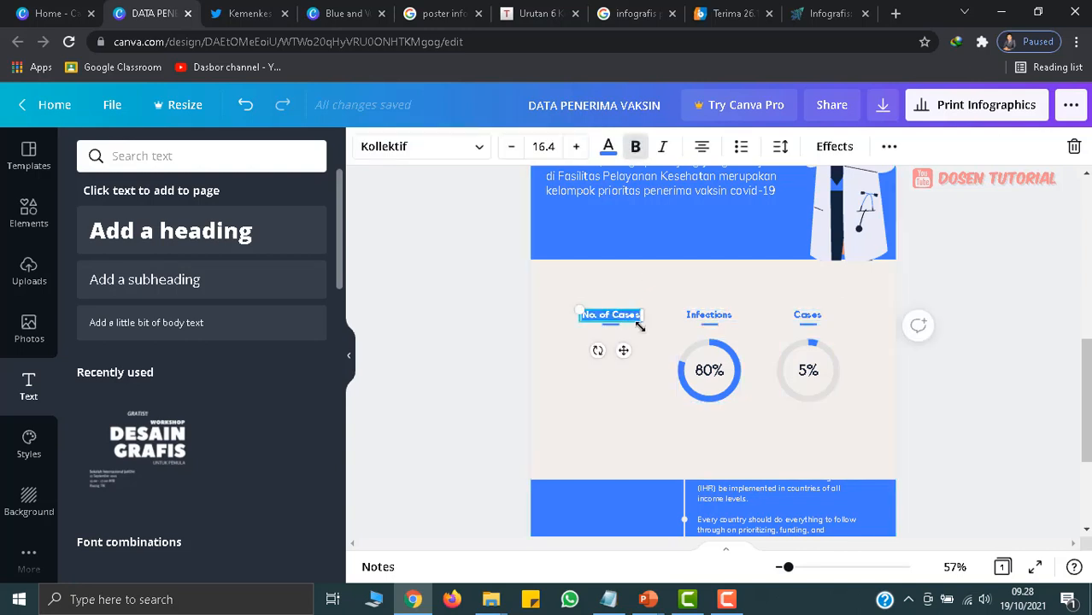
type("SDM TEN")
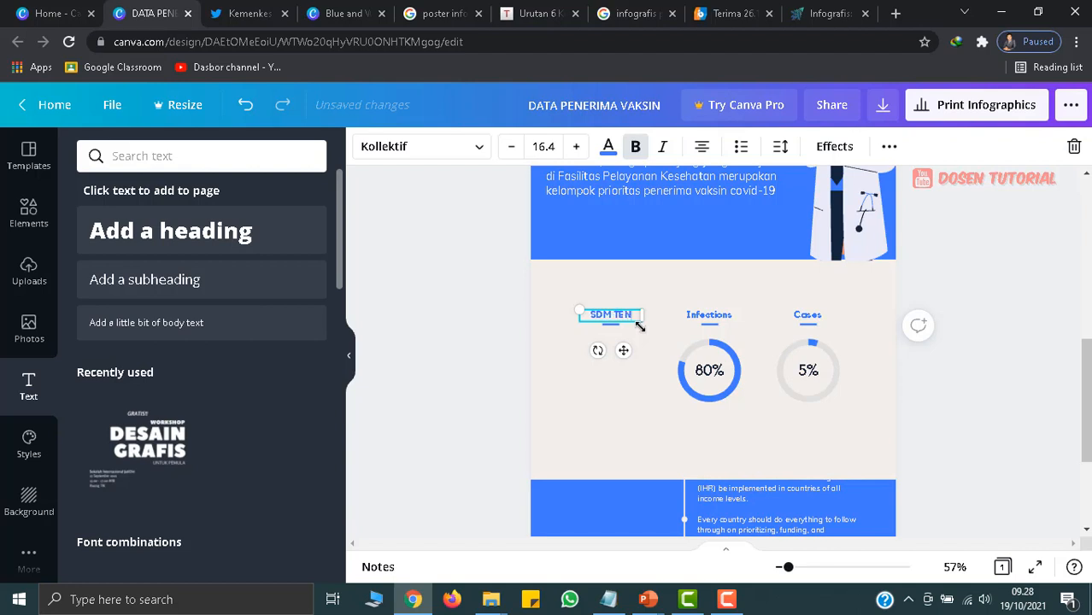
type("AGA KESEHATAN")
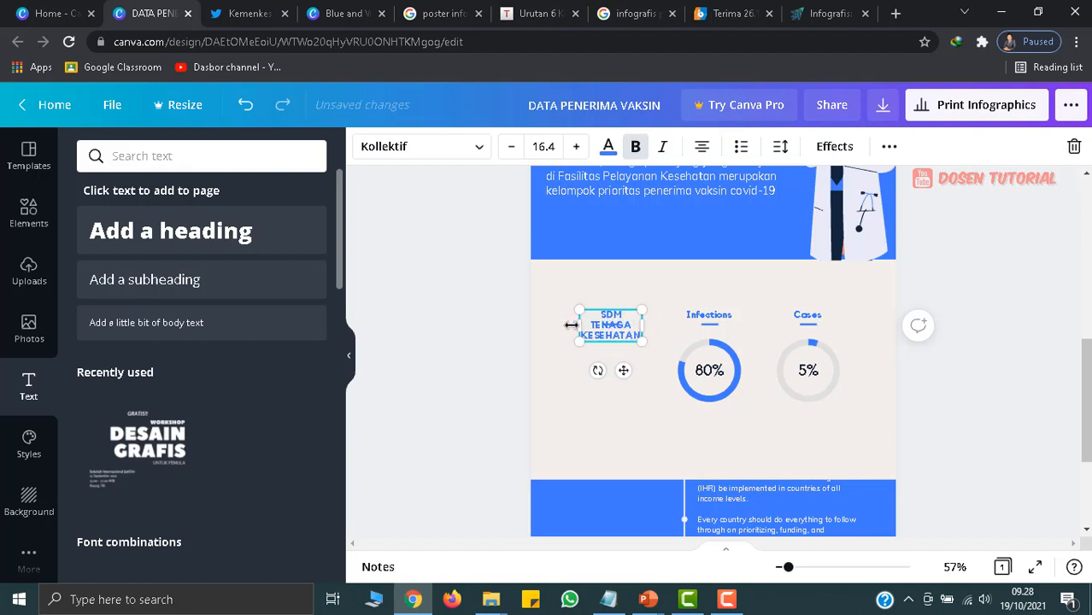
left_click_drag(571, 324, 543, 322)
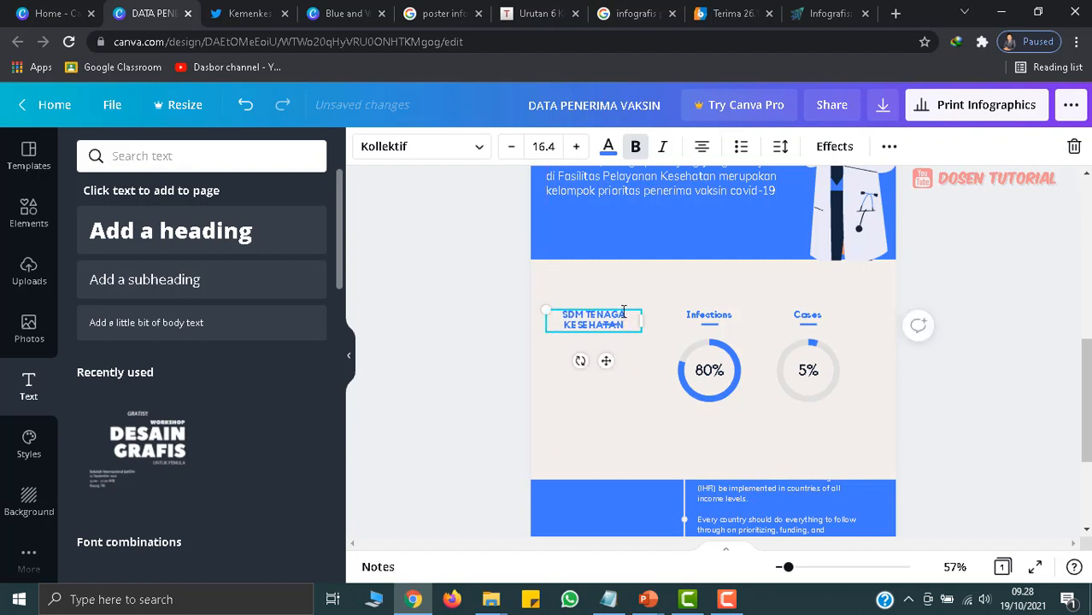
left_click(626, 297)
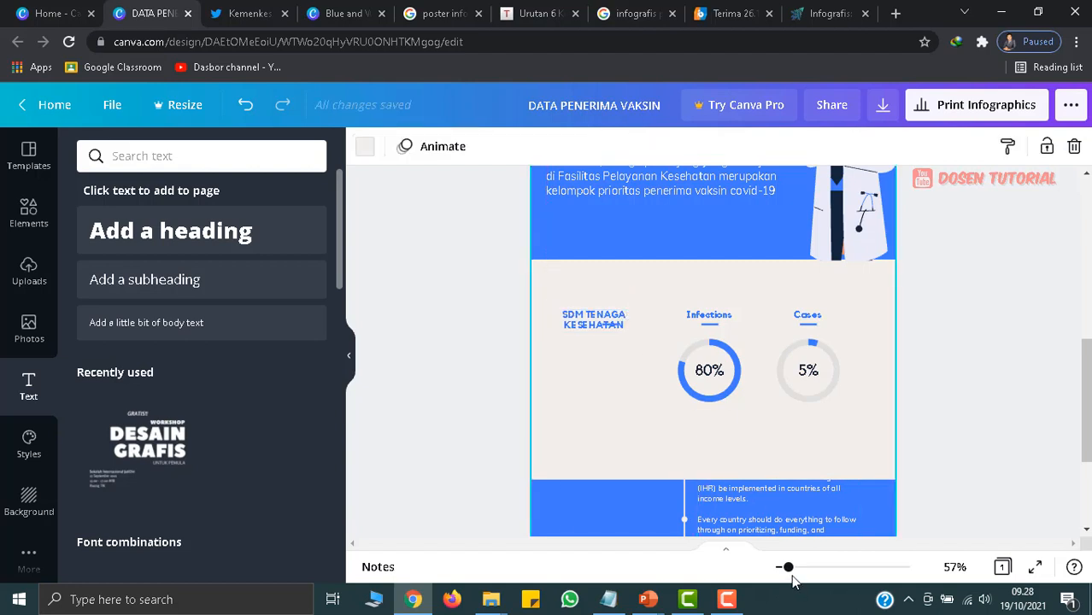
left_click_drag(788, 568, 793, 566)
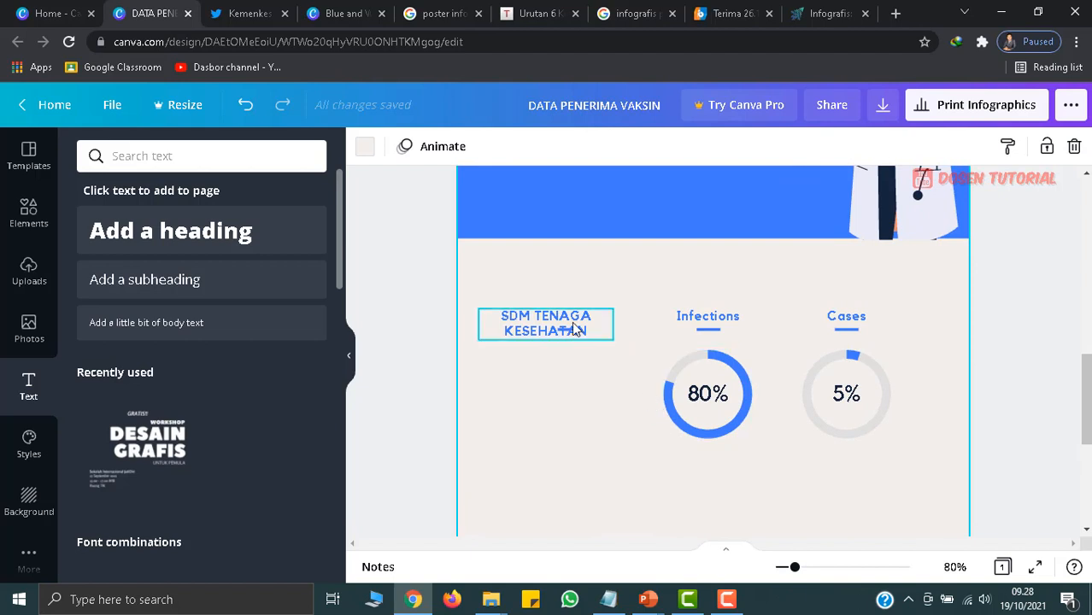
left_click_drag(576, 330, 588, 315)
left_click(789, 344)
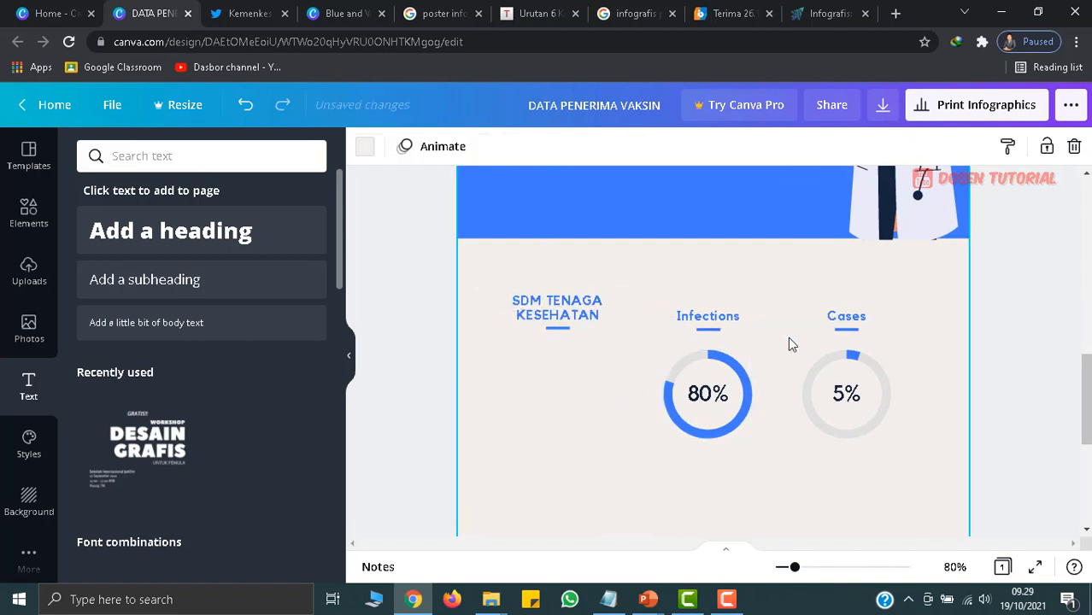
- Replace the Infections heading above the 80% ring with VAKSINASI 1
double_click(707, 316)
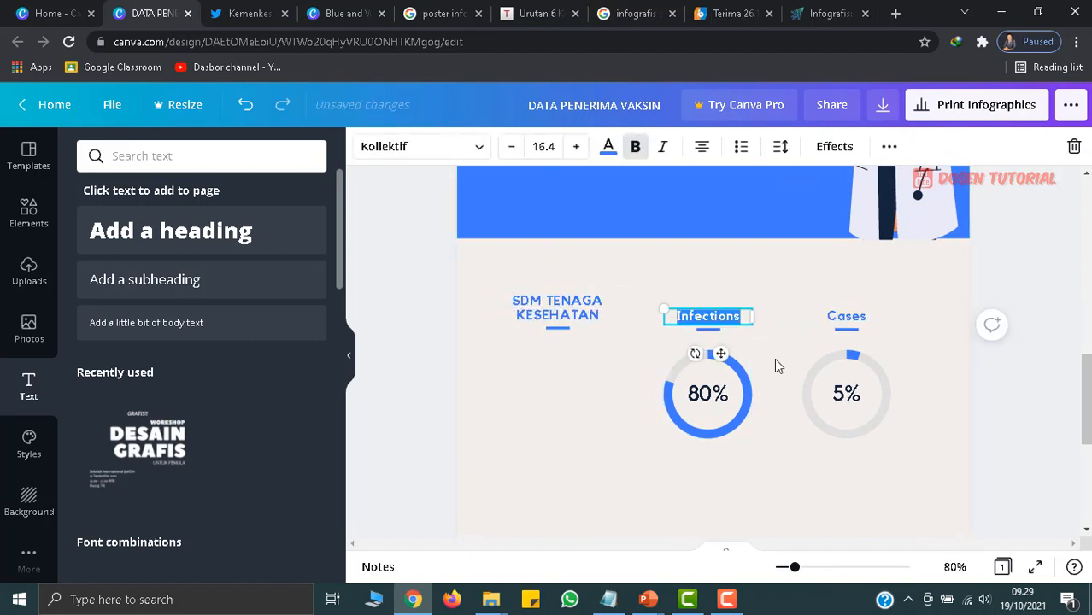
type("vAKSINS")
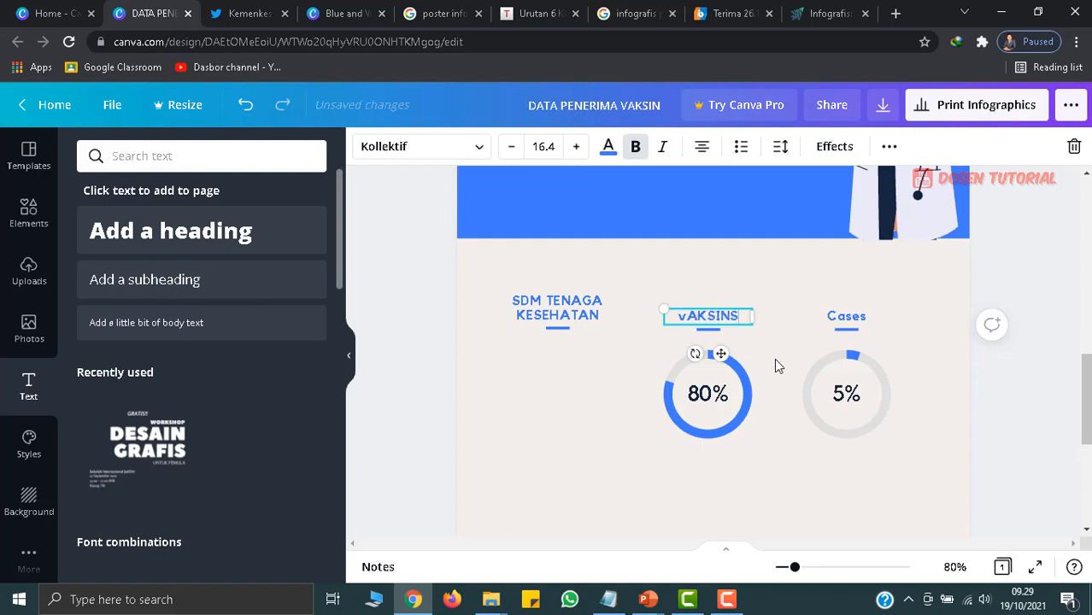
key("BackSpace")
key("BackSpace")
type("NASI 1")
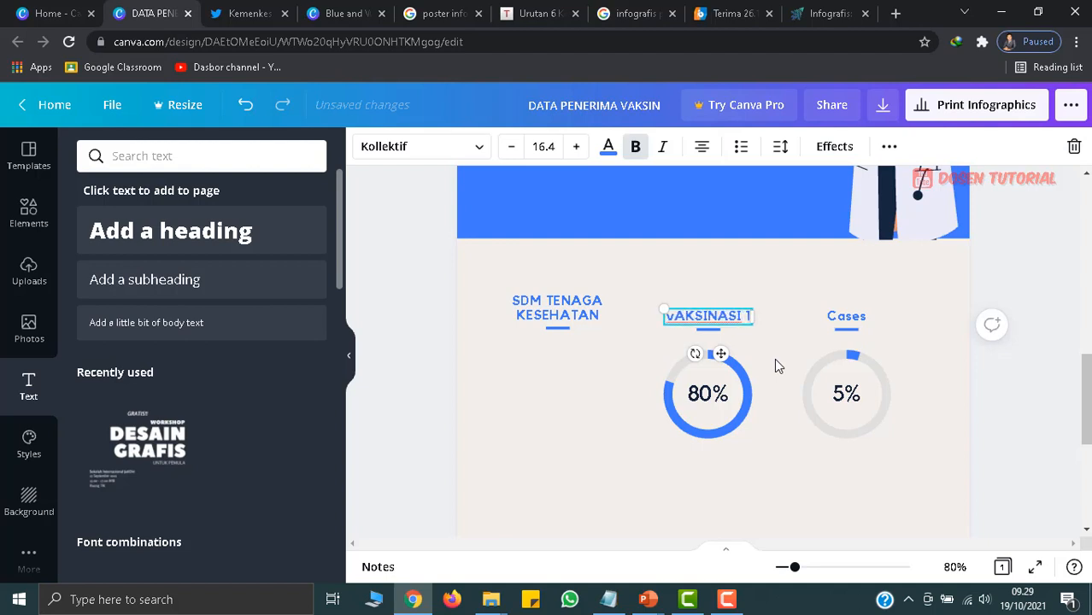
key("Left")
key("Left")
key("Left")
key("Left")
key("Left")
key("Left")
key("Left")
key("Left")
key("Left")
key("Left")
key("BackSpace")
type("V")
key("BackSpace")
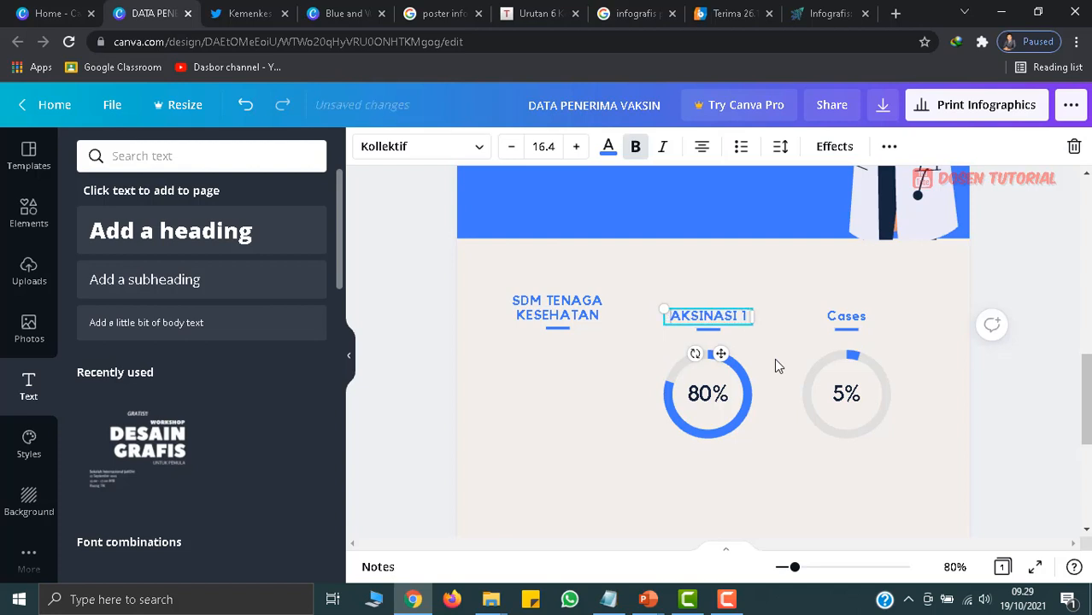
type("V")
- Replace the Cases heading above the 5% ring with VAKSINASI 2 and widen its text box to fit one line
left_click(861, 323)
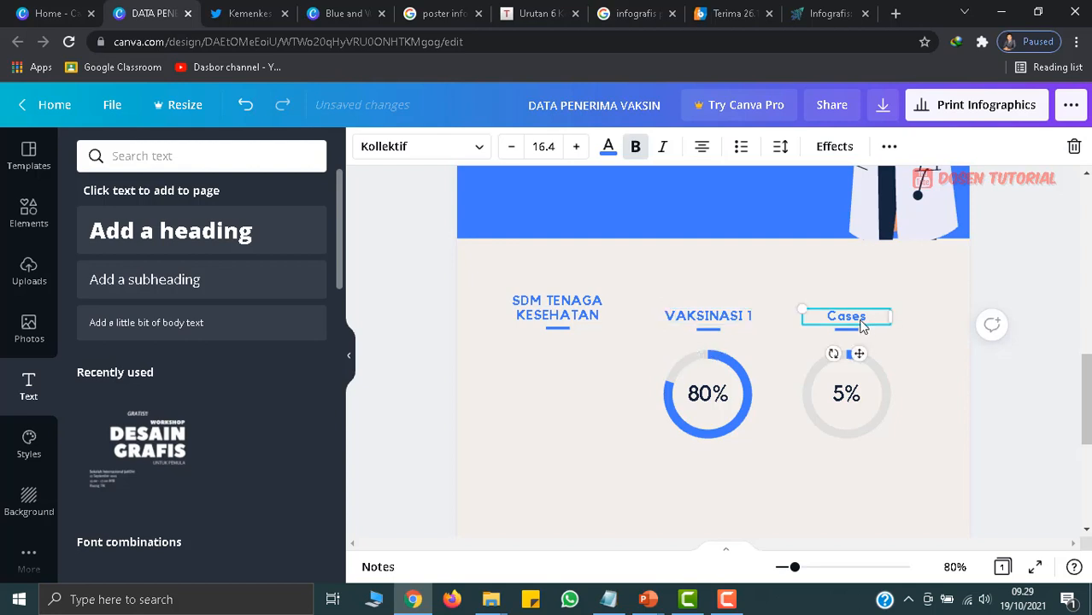
double_click(861, 323)
type("VAKSINASI 2")
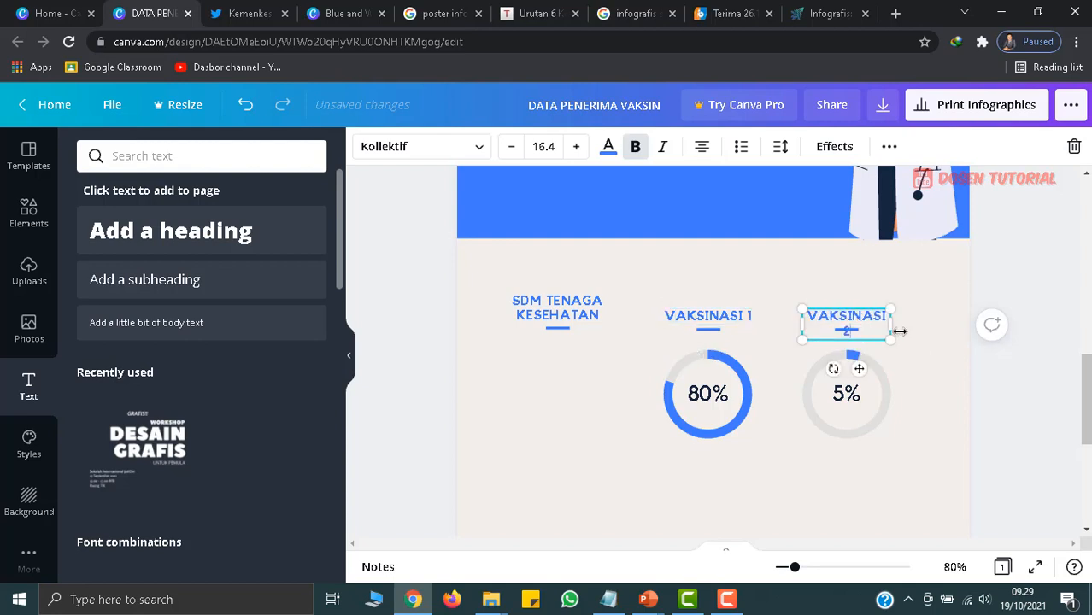
left_click_drag(893, 327, 904, 324)
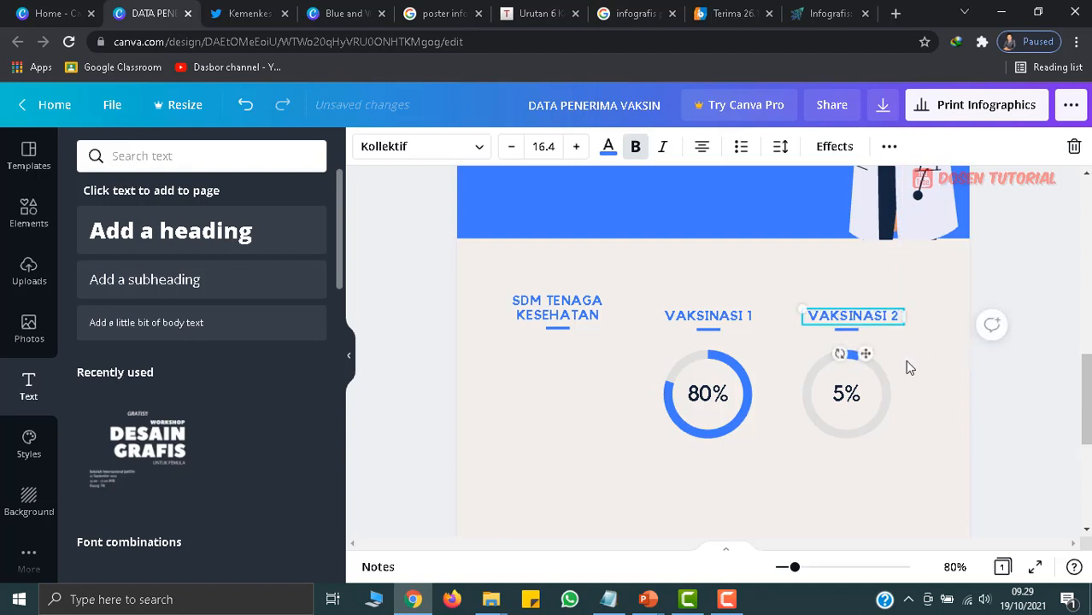
- Duplicate the large 208.265.720 total and place the copy below the SDM TENAGA KESEHATAN heading
left_click(907, 365)
left_click(588, 313)
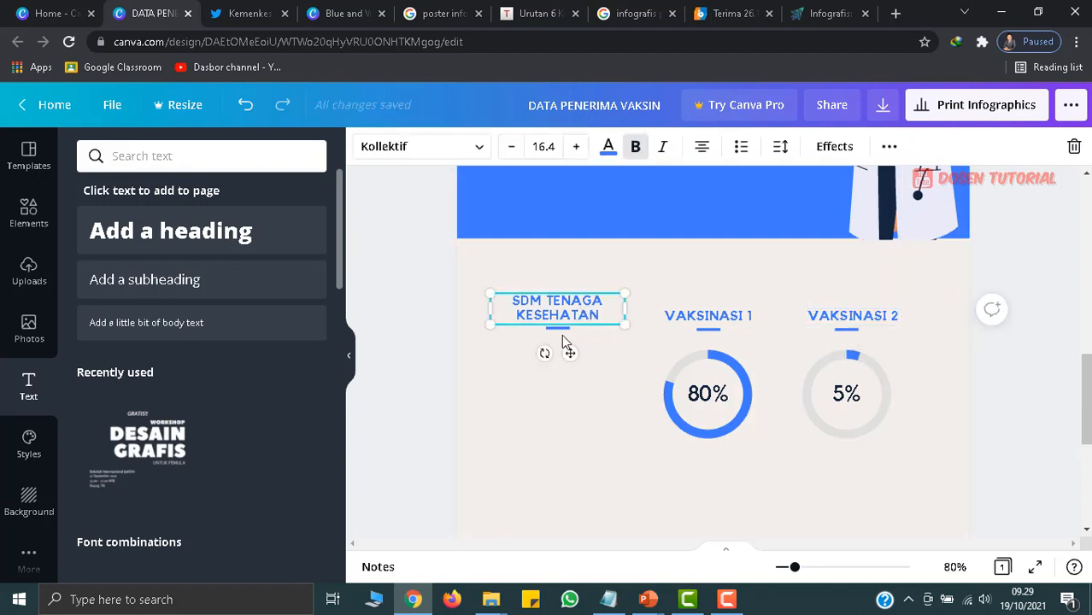
left_click(672, 391)
scroll(712, 392, "up", 5)
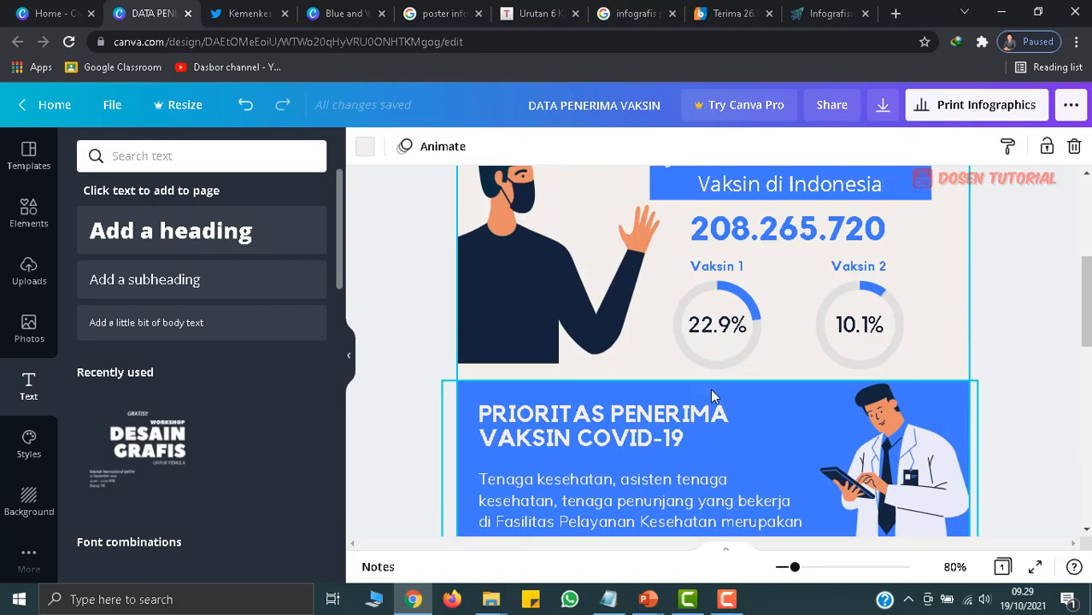
left_click(756, 241)
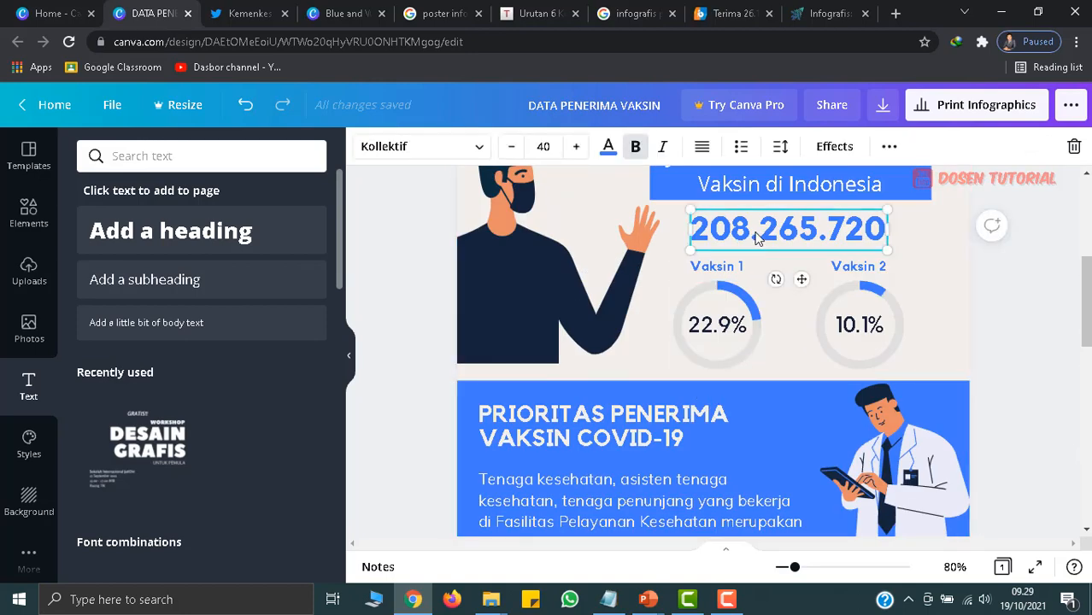
key("ctrl+d")
left_click_drag(767, 252, 547, 367)
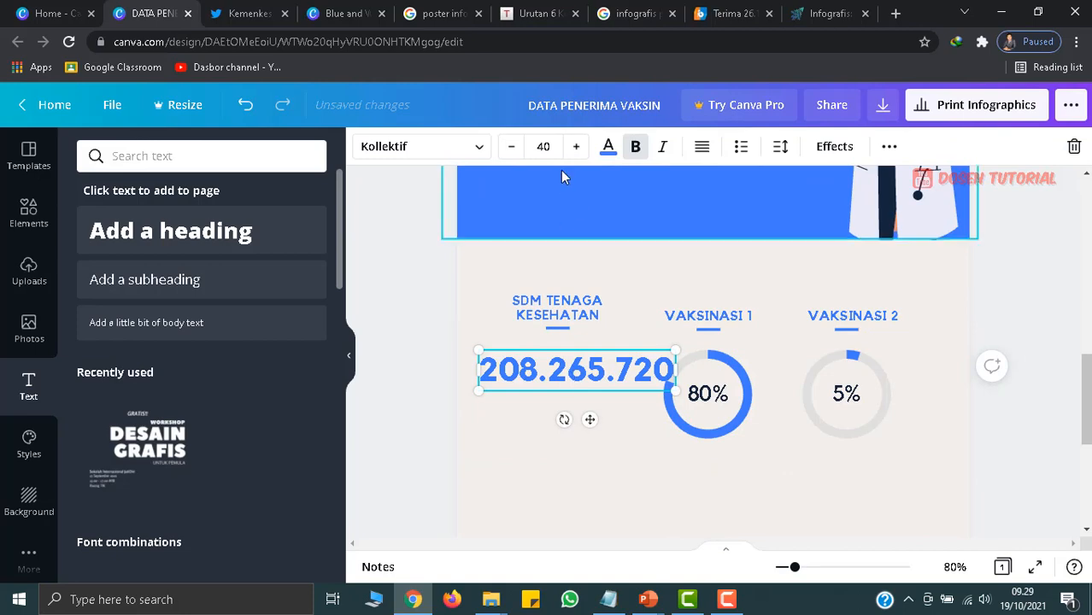
- Change the copied total to 1.468.764, the SDM Kesehatan figure in the Kemenkes RI tweet
left_click(264, 16)
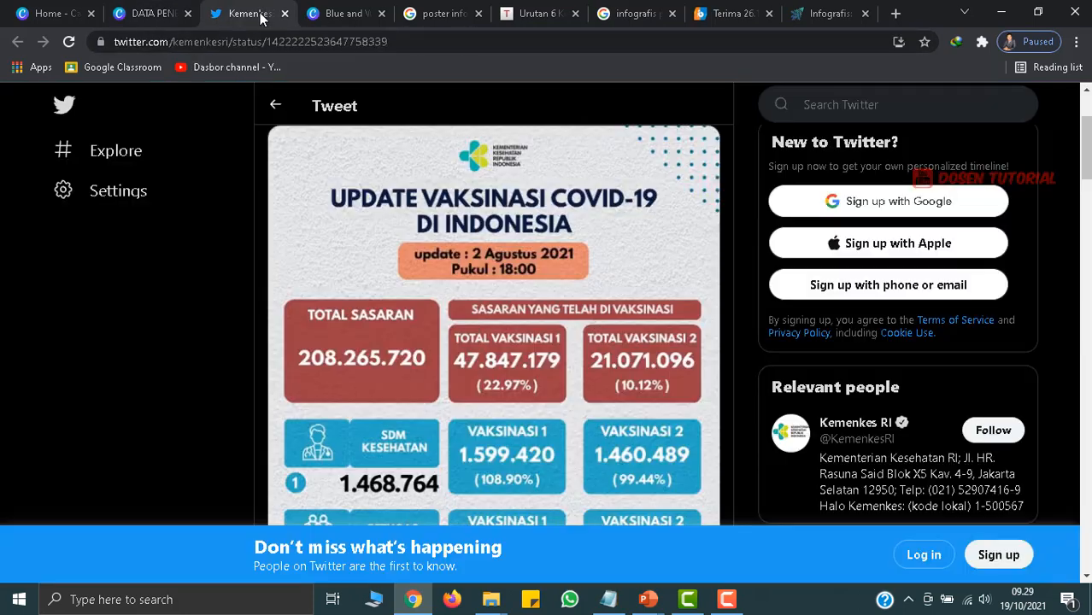
left_click(149, 13)
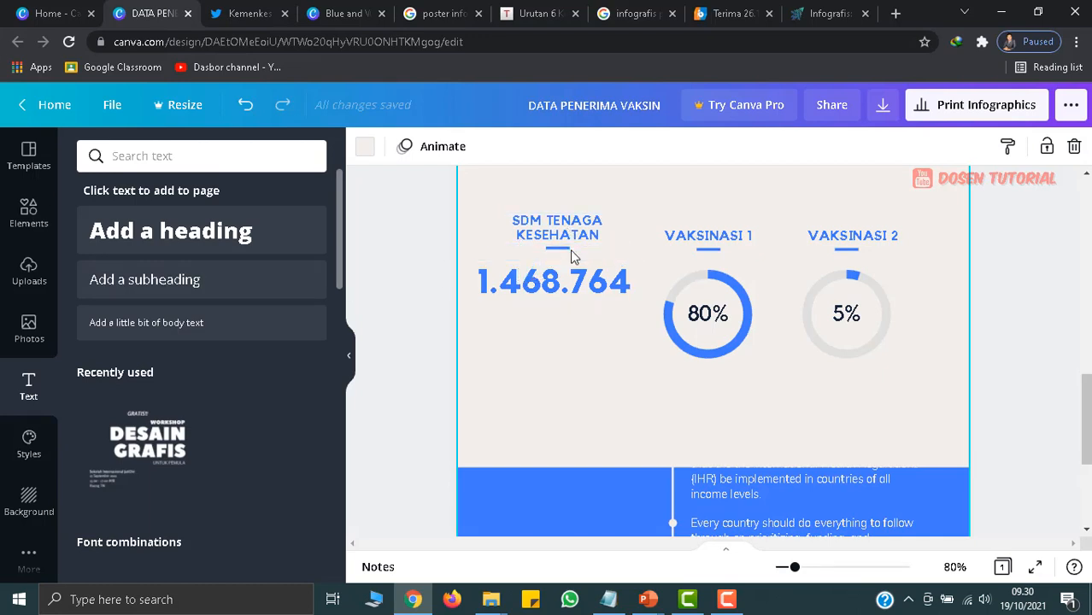
scroll(595, 298, "up", 1)
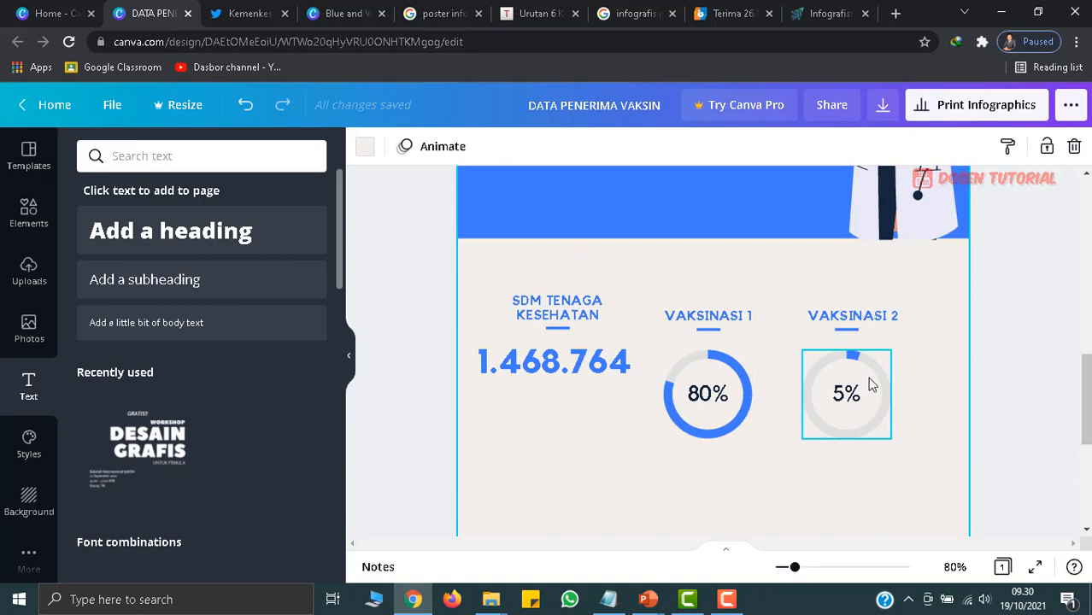
- Check the SDM Kesehatan percentages in the tweet and set the VAKSINASI 1 progress ring to 100%
left_click(244, 14)
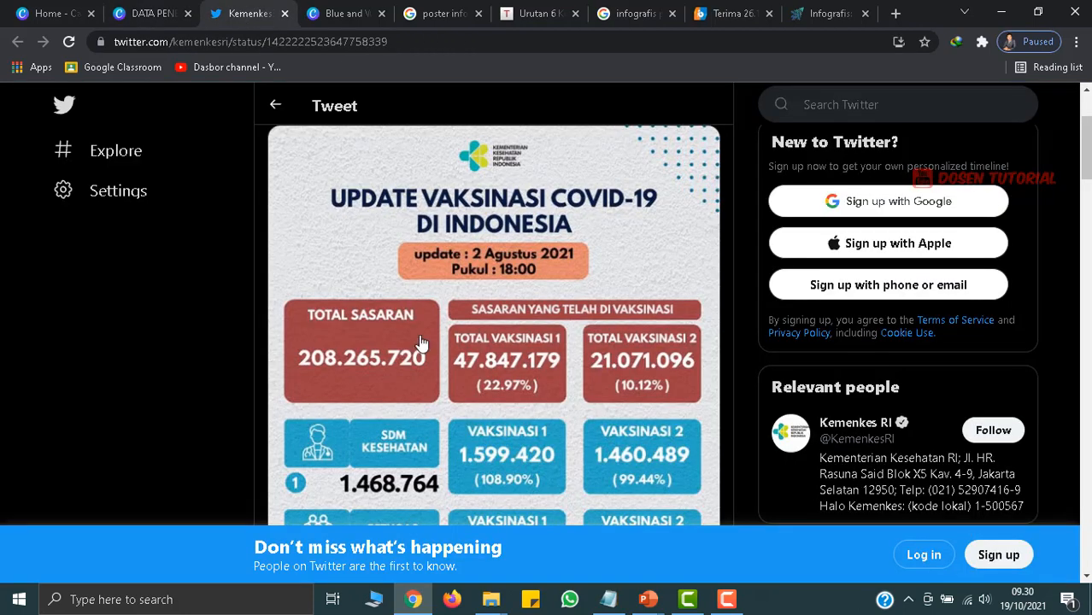
scroll(422, 345, "down", 1)
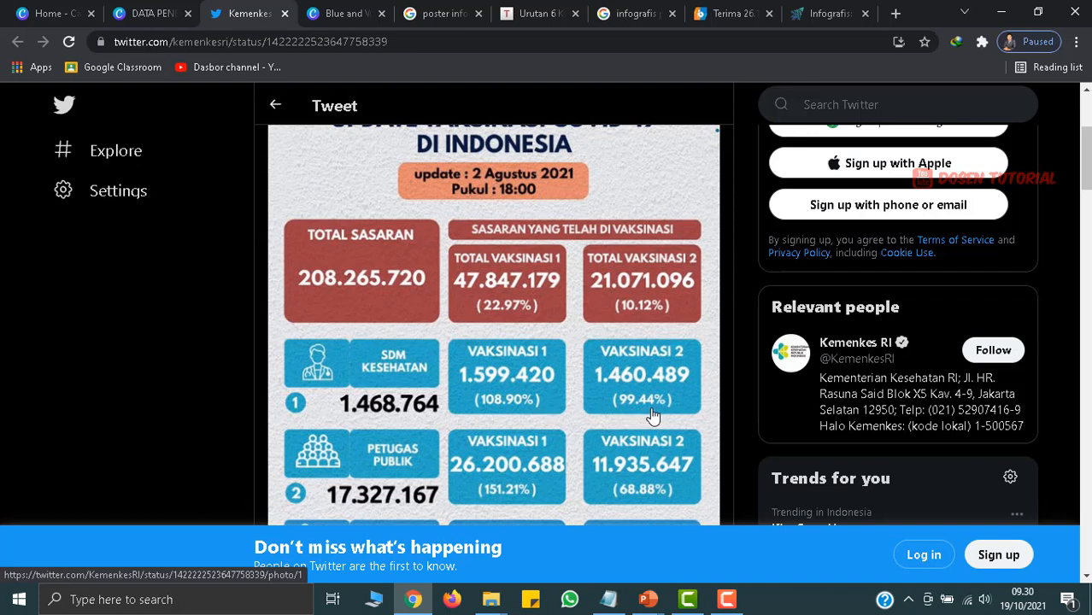
left_click(160, 16)
left_click(715, 416)
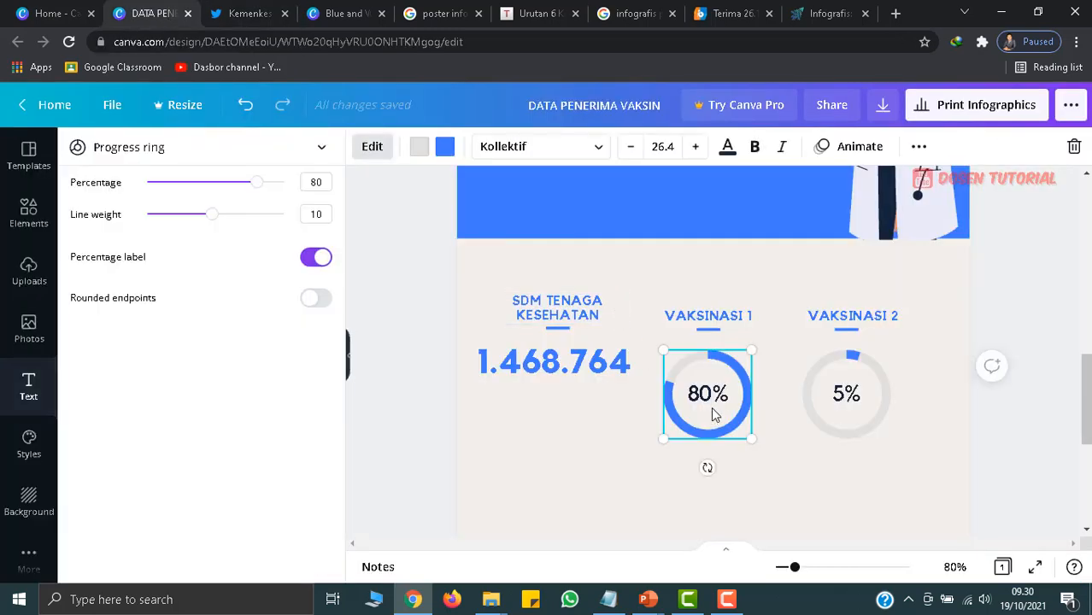
left_click_drag(256, 186, 301, 188)
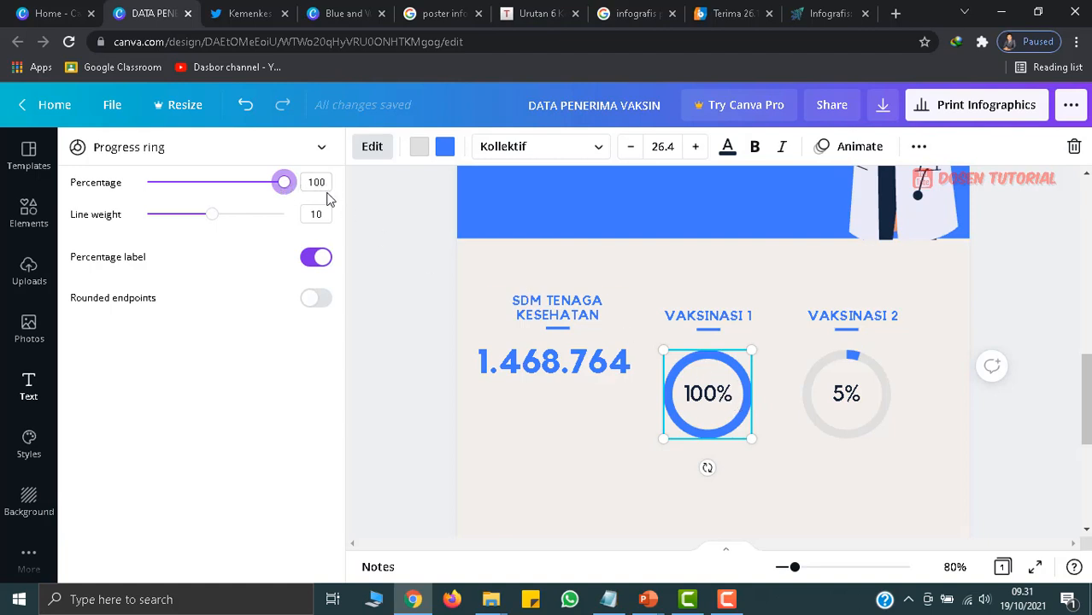
- Set the VAKSINASI 2 progress ring to 99.4%, following the tweet's figure, and give it rounded endpoints
left_click(848, 409)
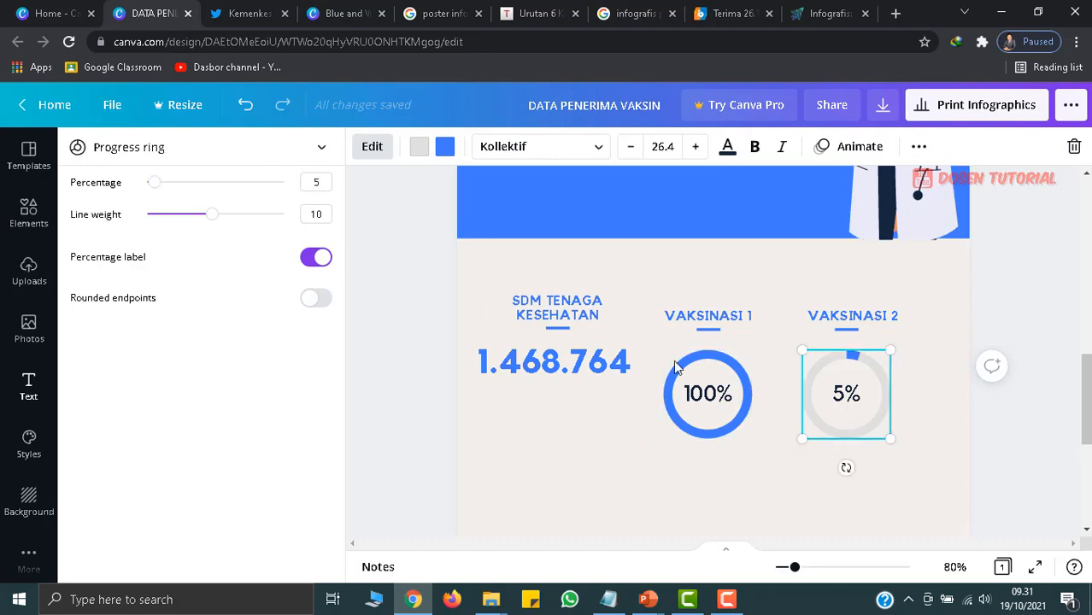
left_click(240, 12)
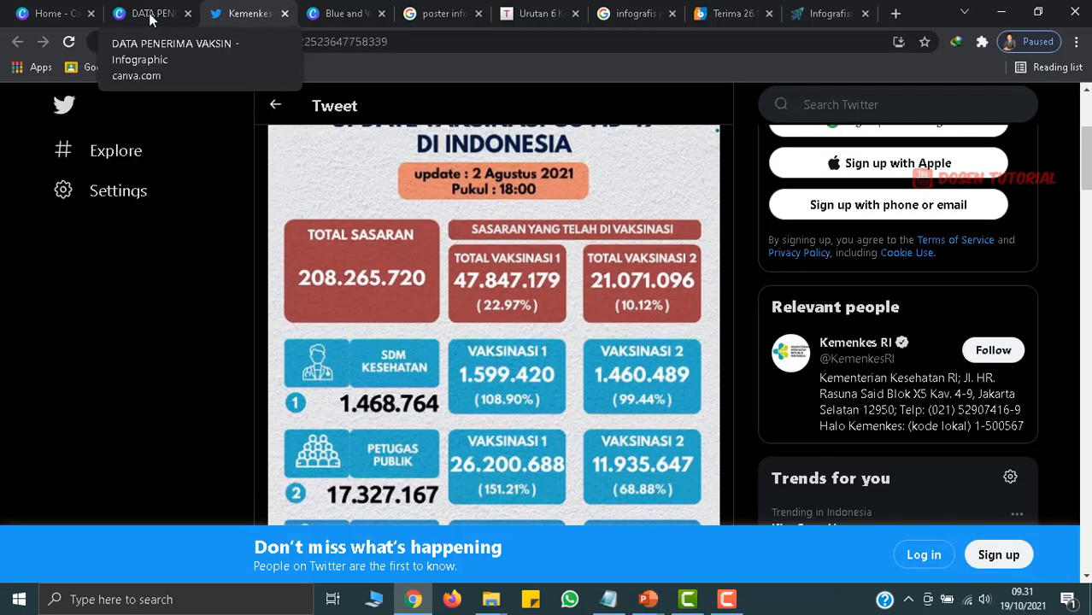
left_click(152, 15)
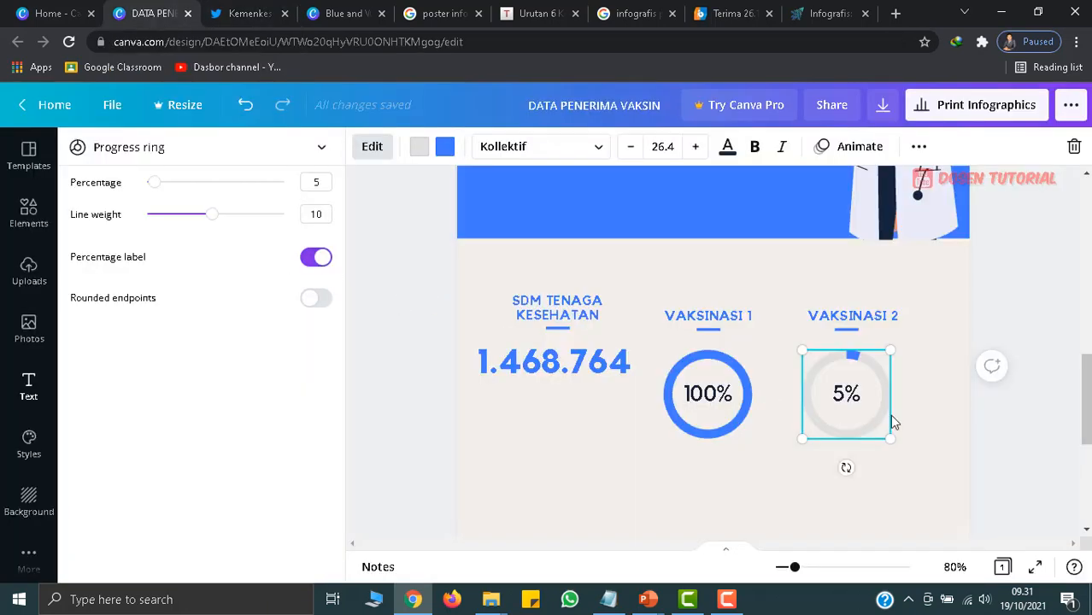
left_click(315, 182)
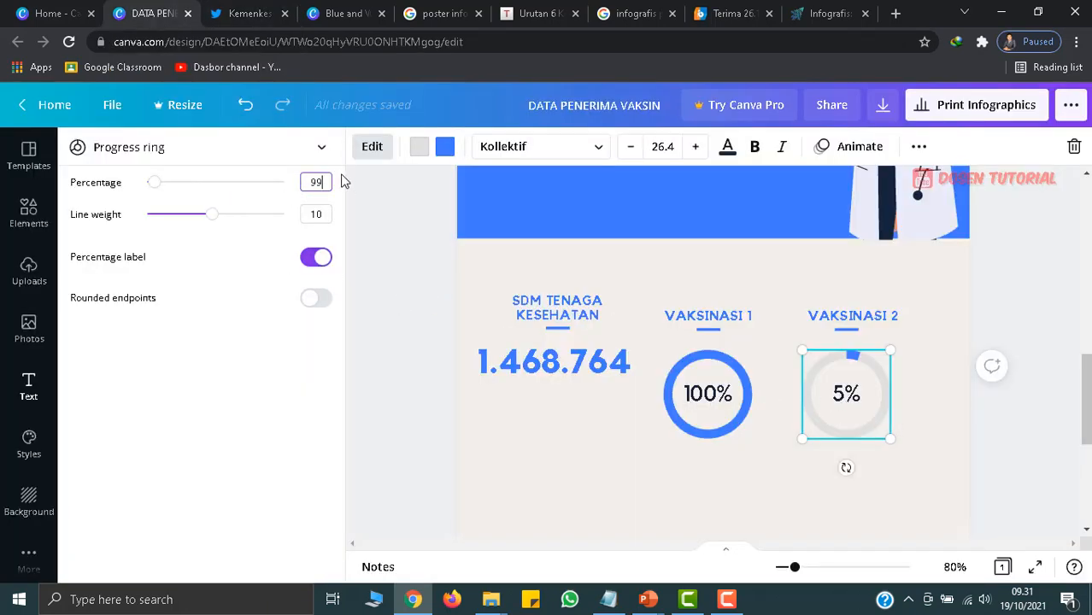
key("Return")
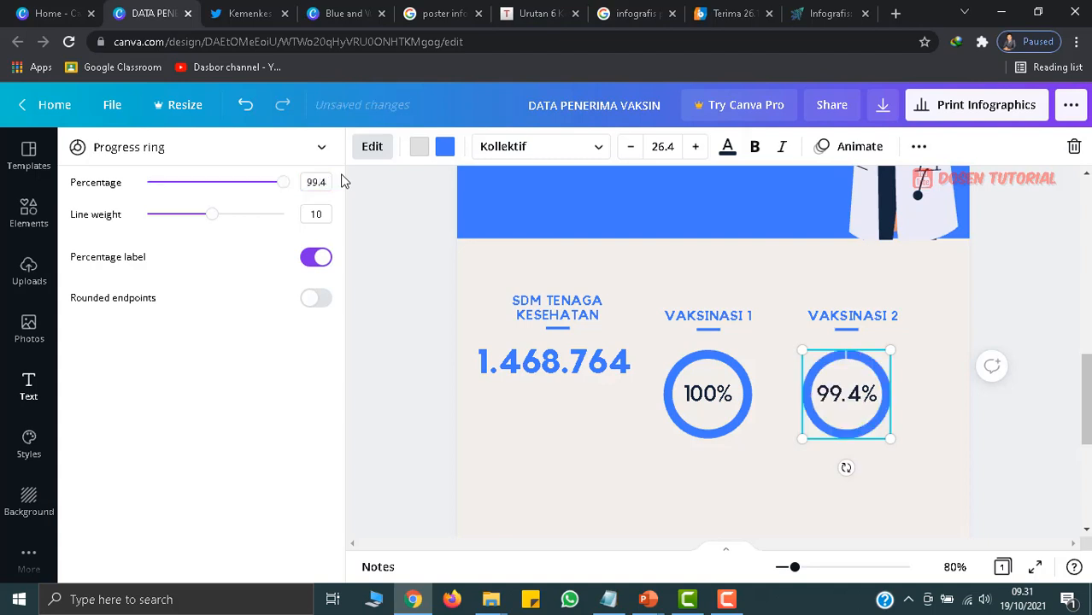
left_click(317, 307)
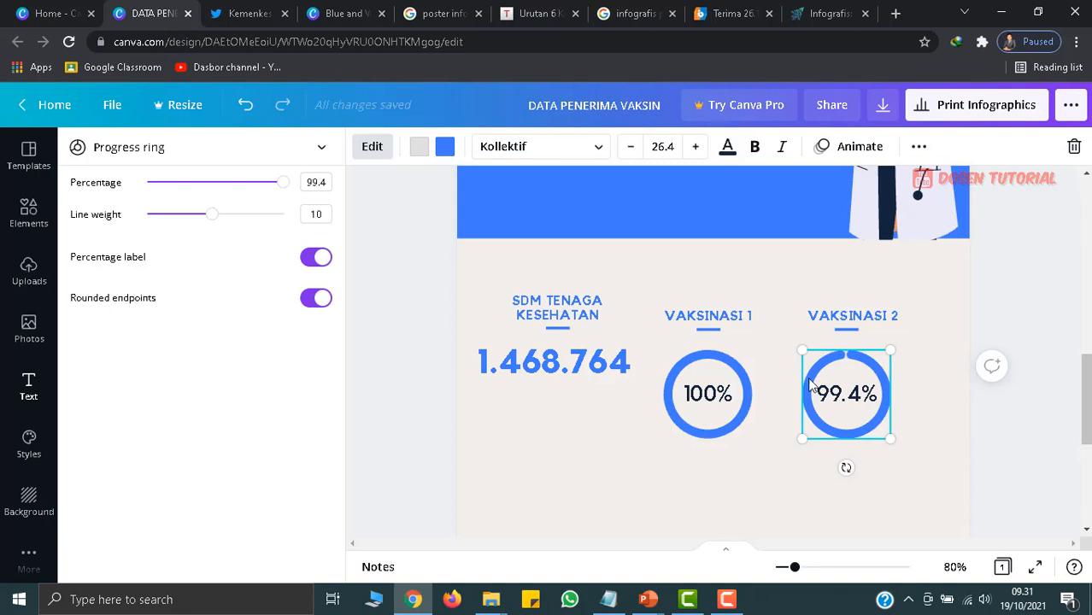
left_click(991, 429)
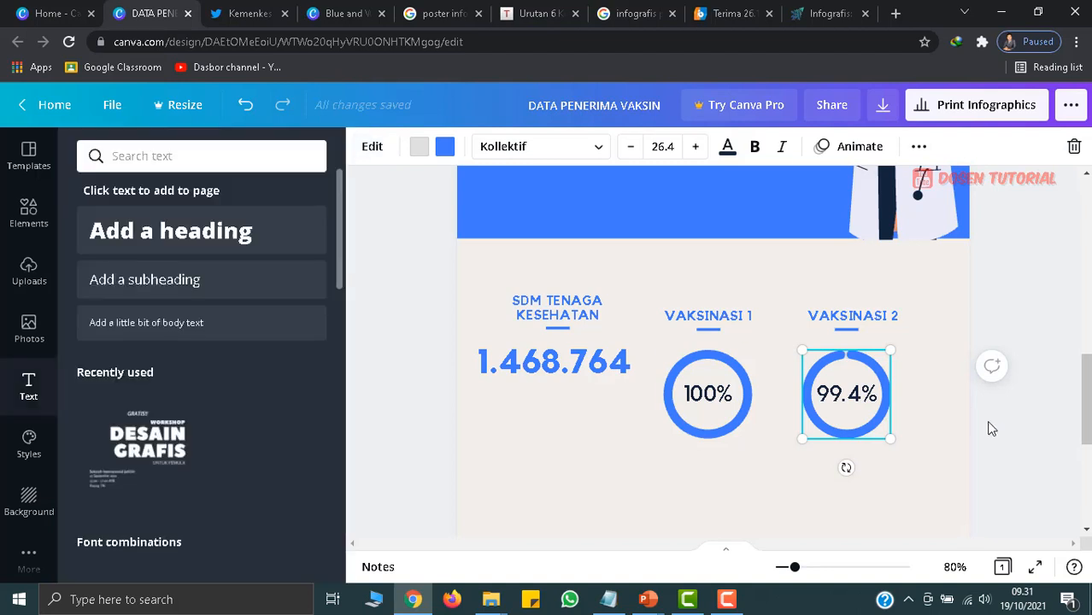
left_click(1017, 303)
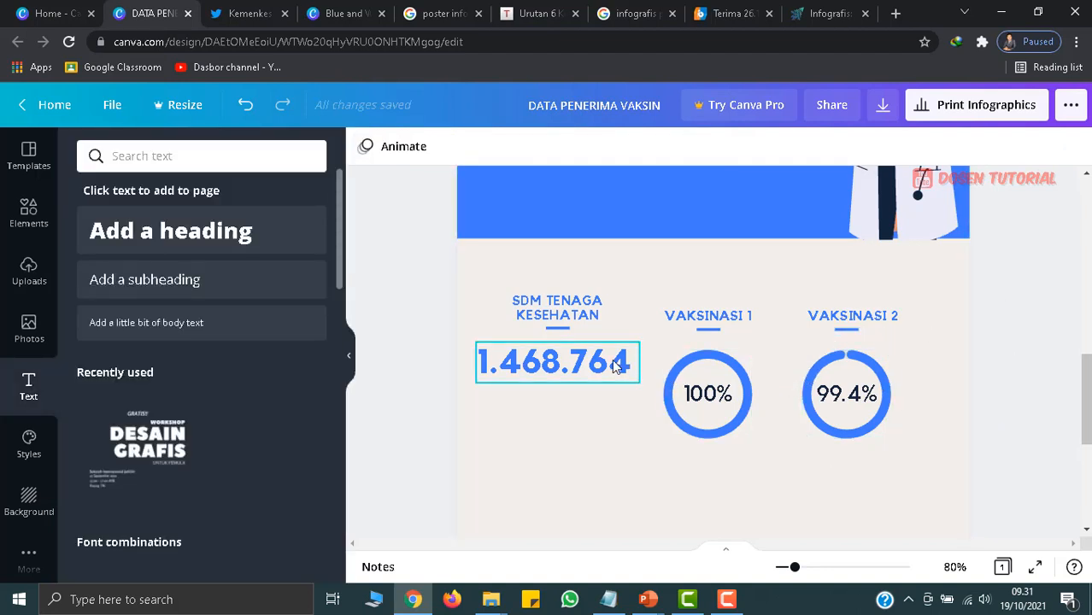
- Look over the blue closing section and footer, and open a new browser tab for an image search on BUDI GUNADI SADIKIN
scroll(736, 415, "down", 2)
scroll(739, 419, "up", 1)
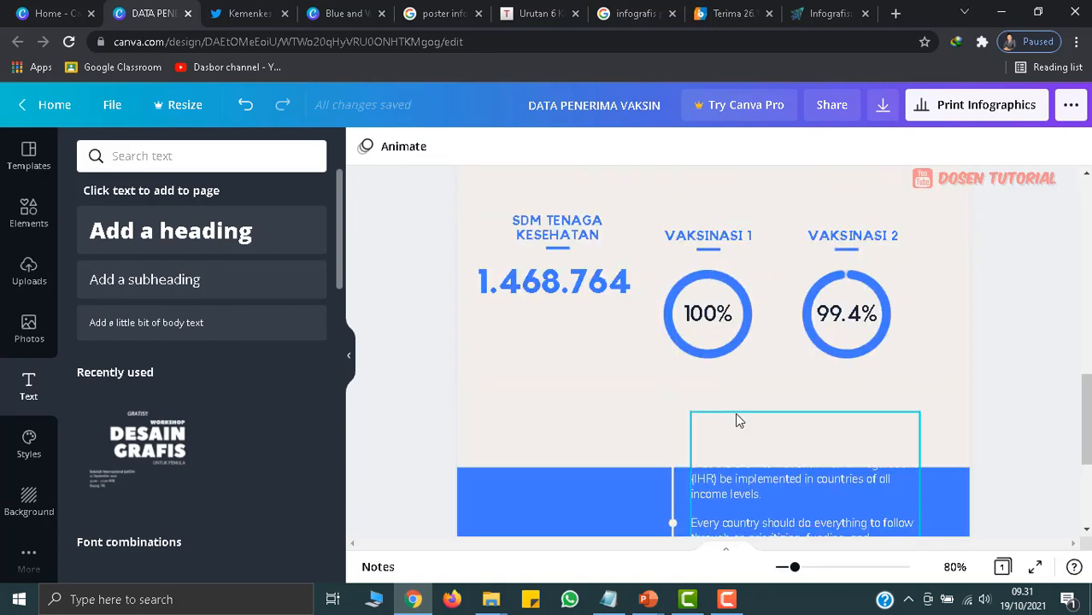
scroll(737, 414, "down", 2)
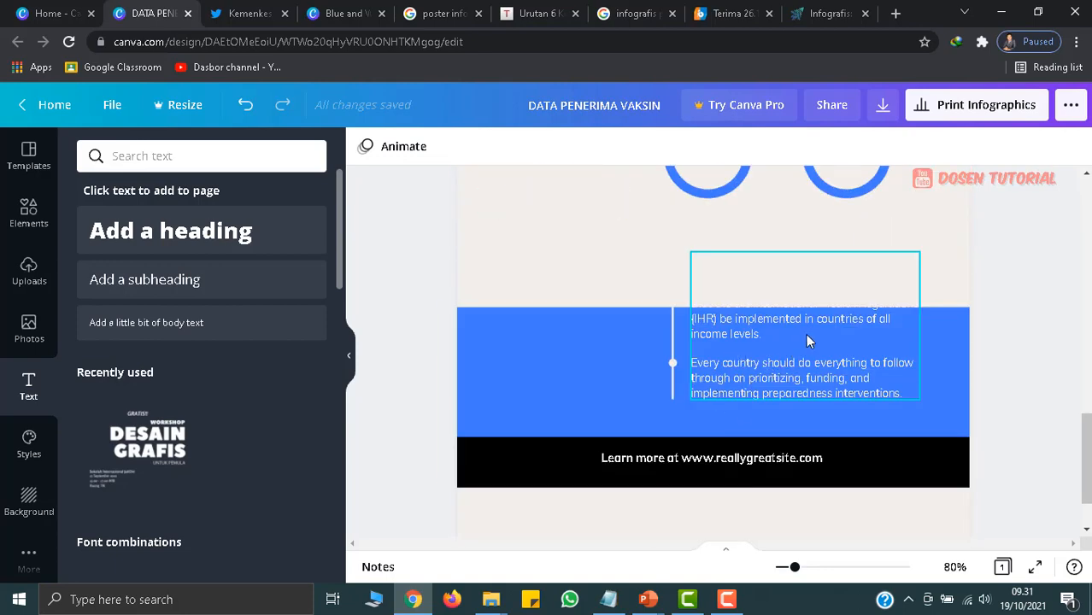
scroll(735, 359, "down", 1)
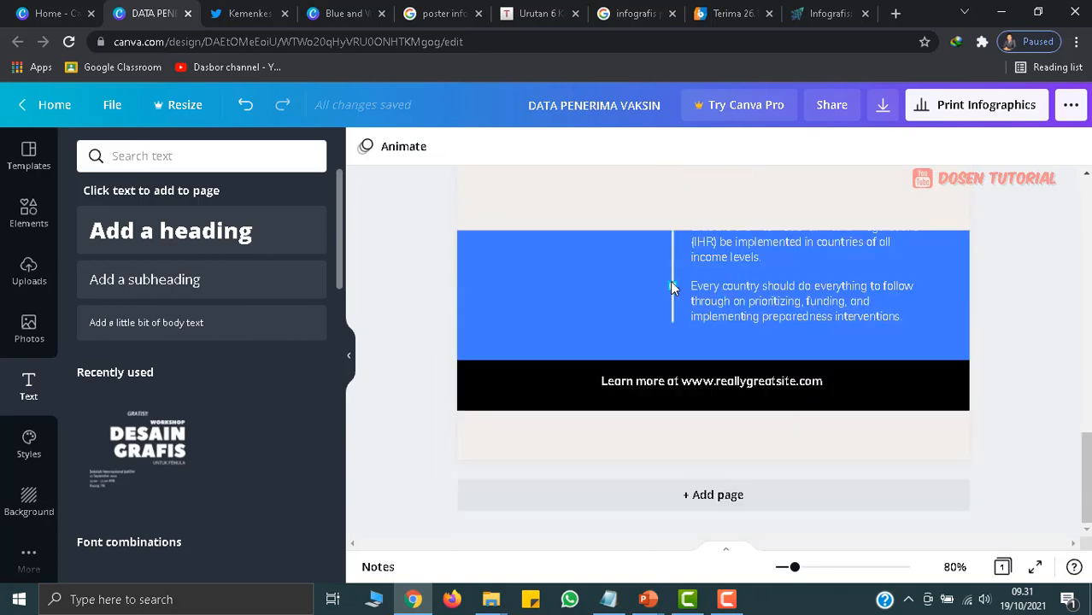
scroll(602, 320, "up", 2)
scroll(602, 325, "down", 2)
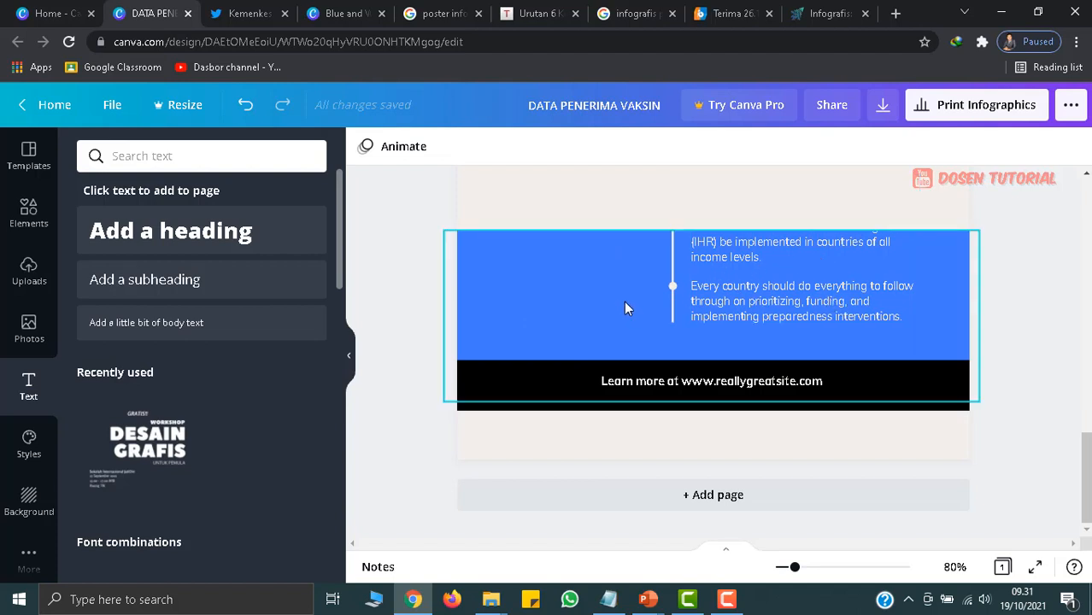
left_click(896, 13)
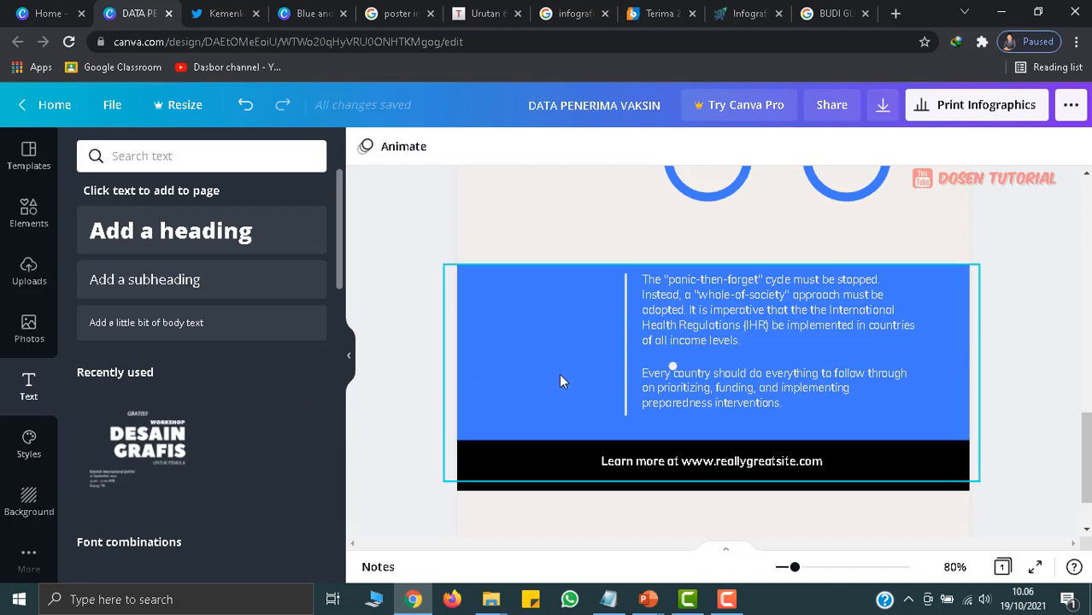
- Search the design elements for frame
left_click(32, 222)
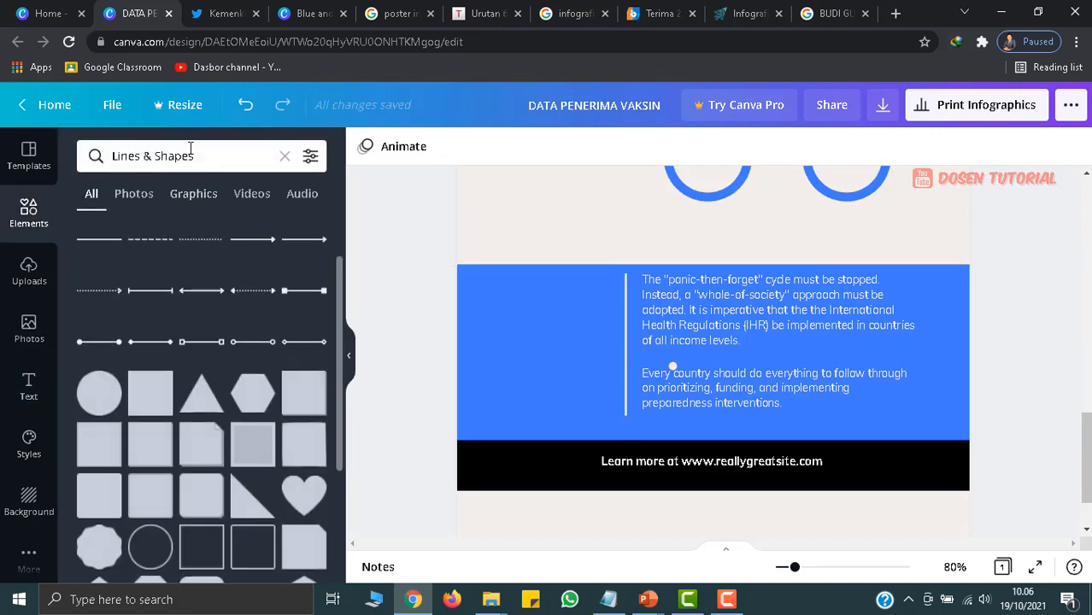
left_click(191, 151)
type("FRAME")
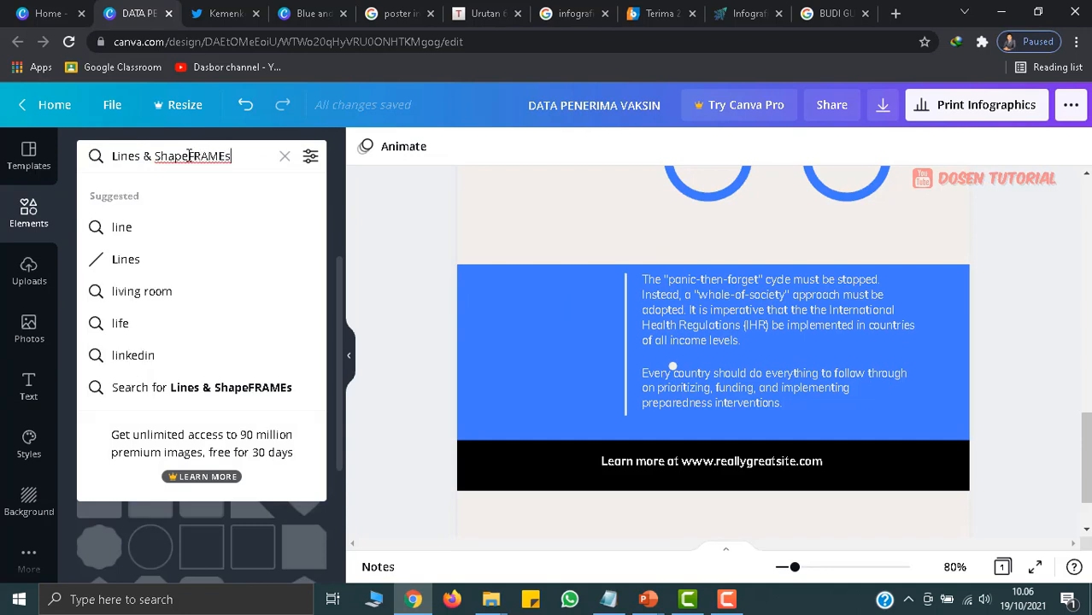
triple_click(189, 155)
type("FRANE")
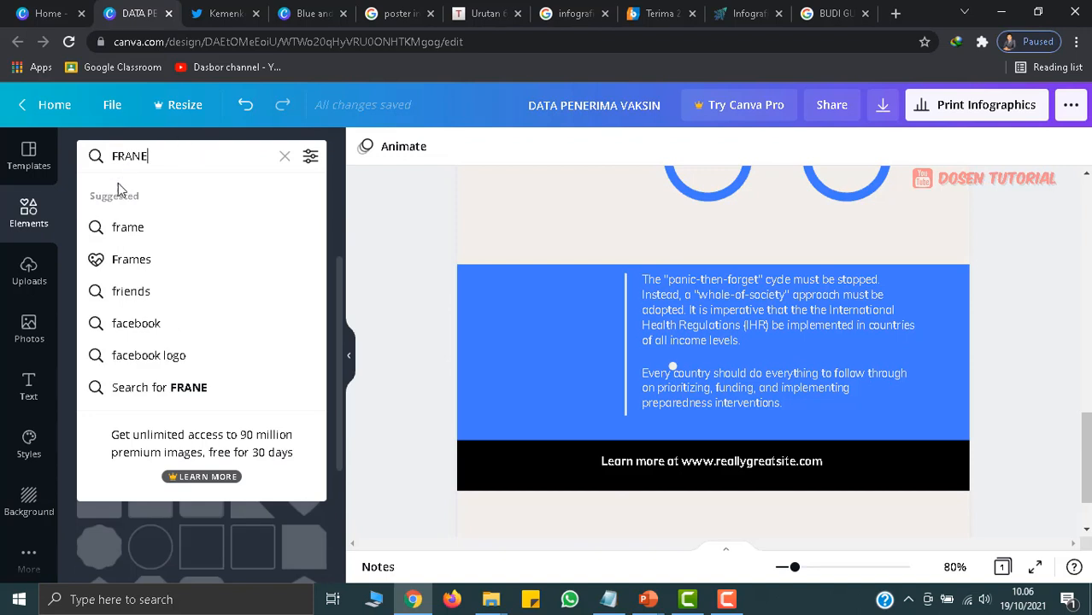
left_click(118, 226)
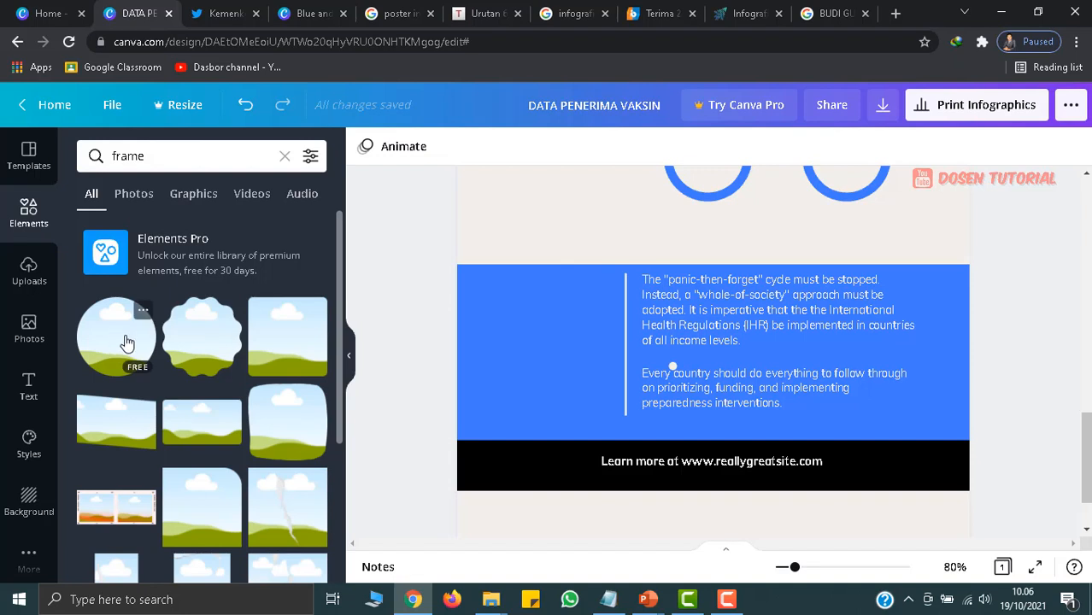
- Add a circular photo frame to the blue closing section, shrink it and position it beside the vertical white line
left_click_drag(127, 341, 489, 288)
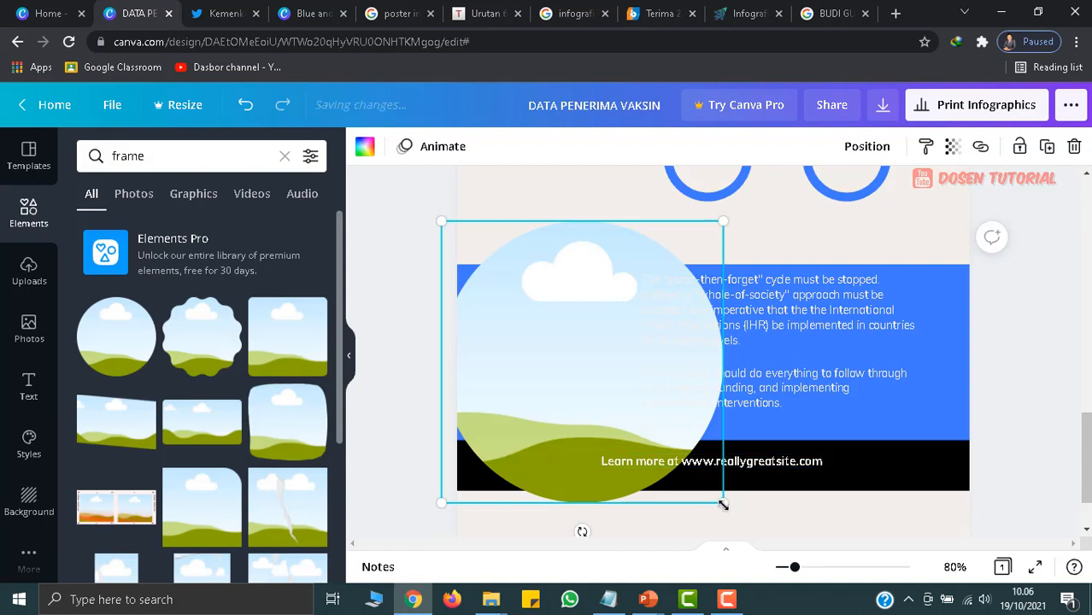
left_click_drag(725, 507, 569, 350)
left_click_drag(509, 302, 539, 349)
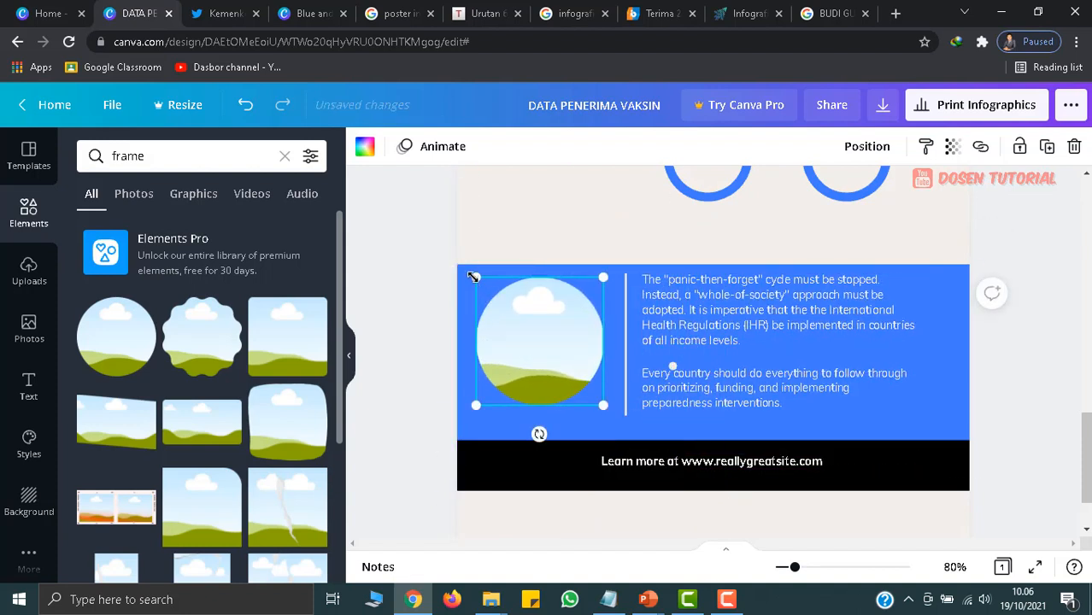
left_click_drag(470, 275, 490, 292)
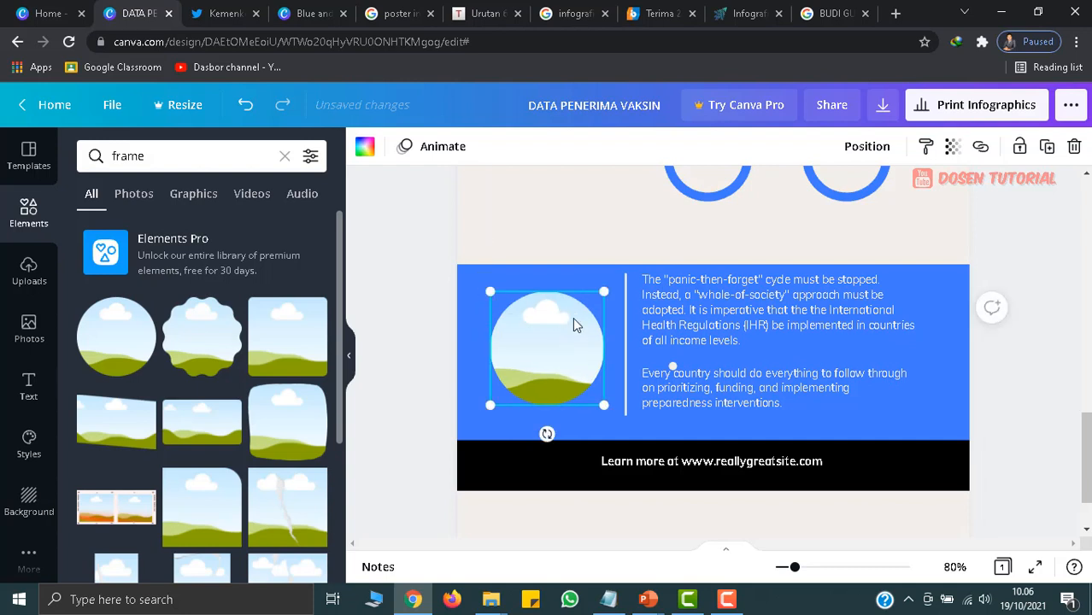
left_click(384, 248)
left_click_drag(548, 353, 548, 341)
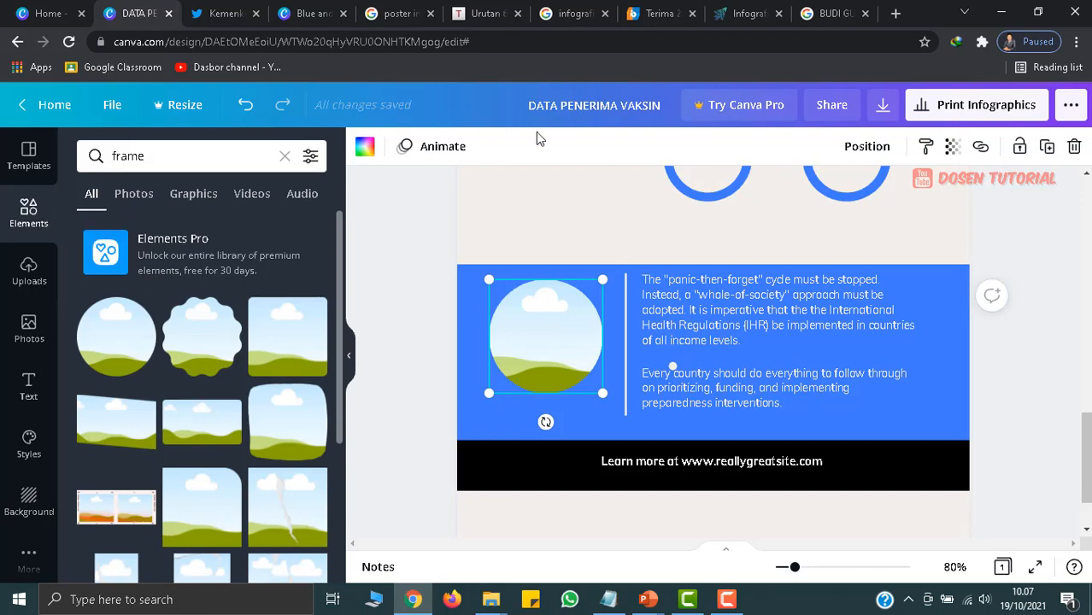
- Fill the circular frame in the blue closing section with the minister's portrait from the uploaded images
left_click(829, 10)
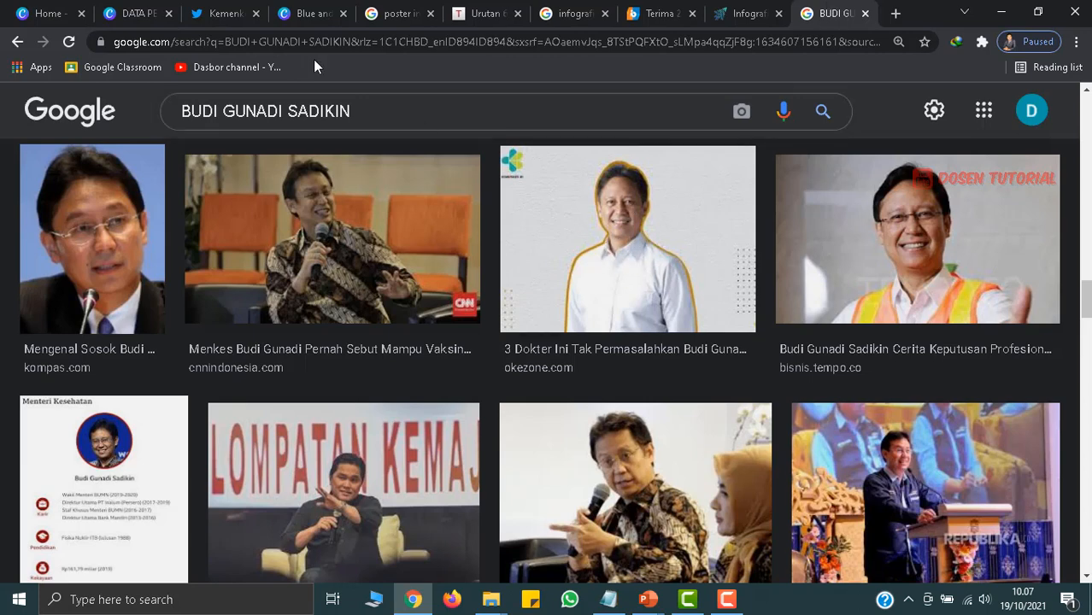
left_click(129, 17)
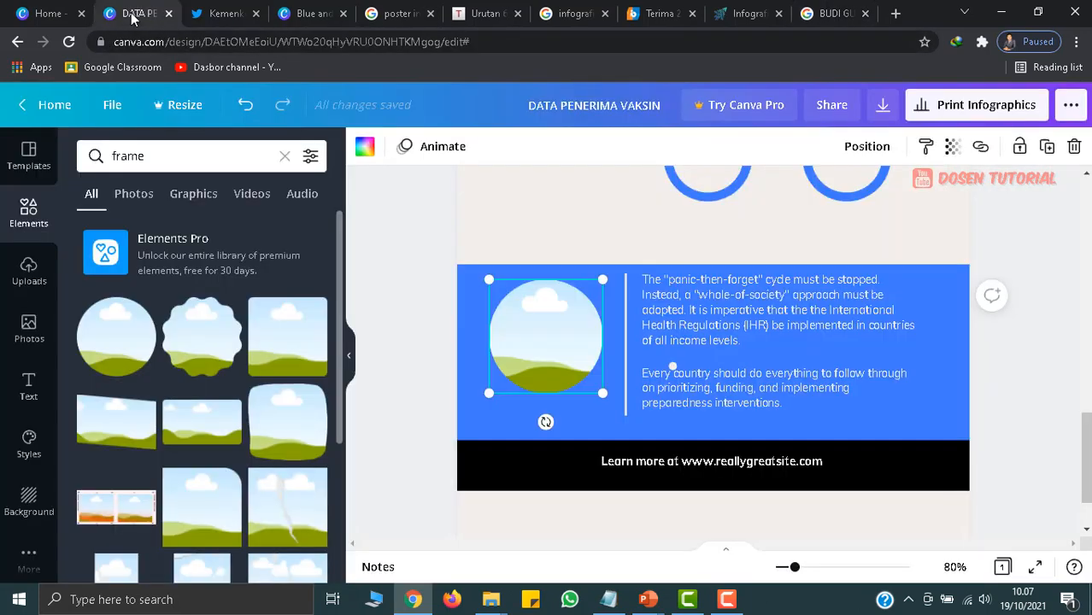
left_click(36, 274)
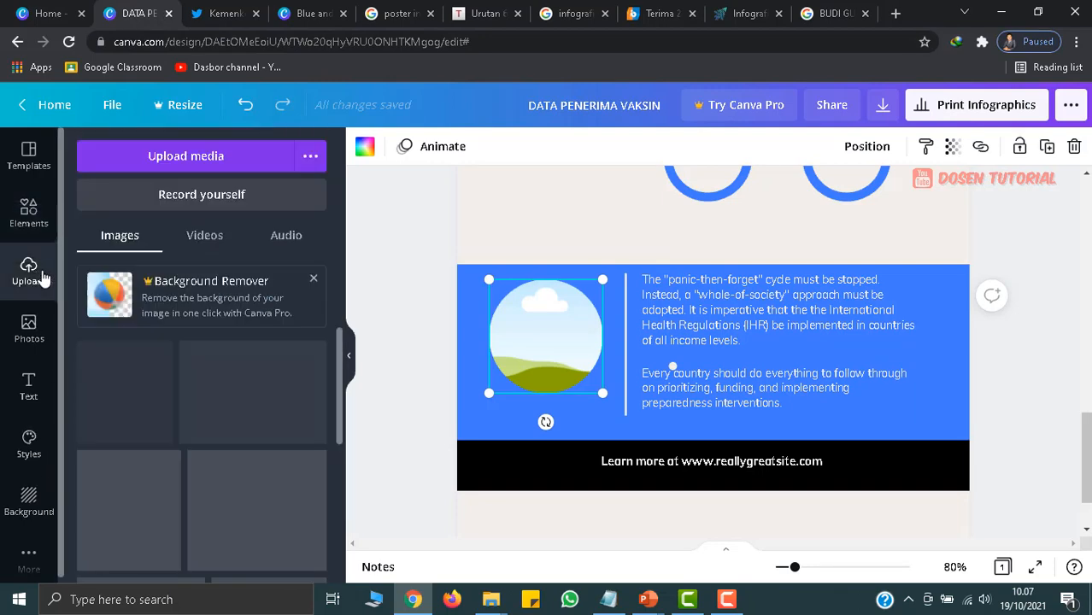
left_click(225, 157)
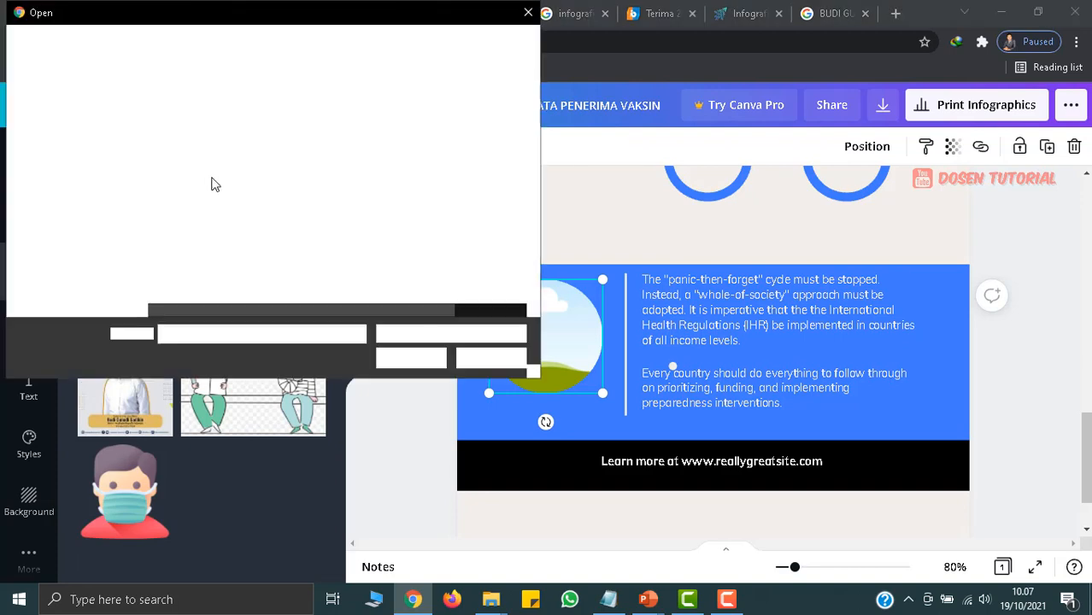
left_click(528, 11)
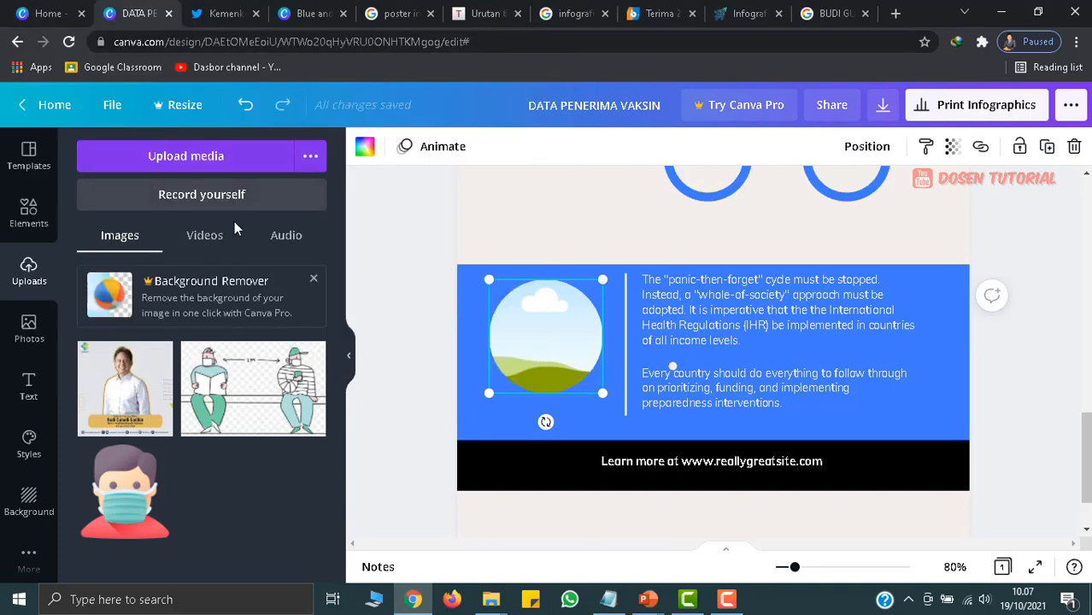
left_click(139, 385)
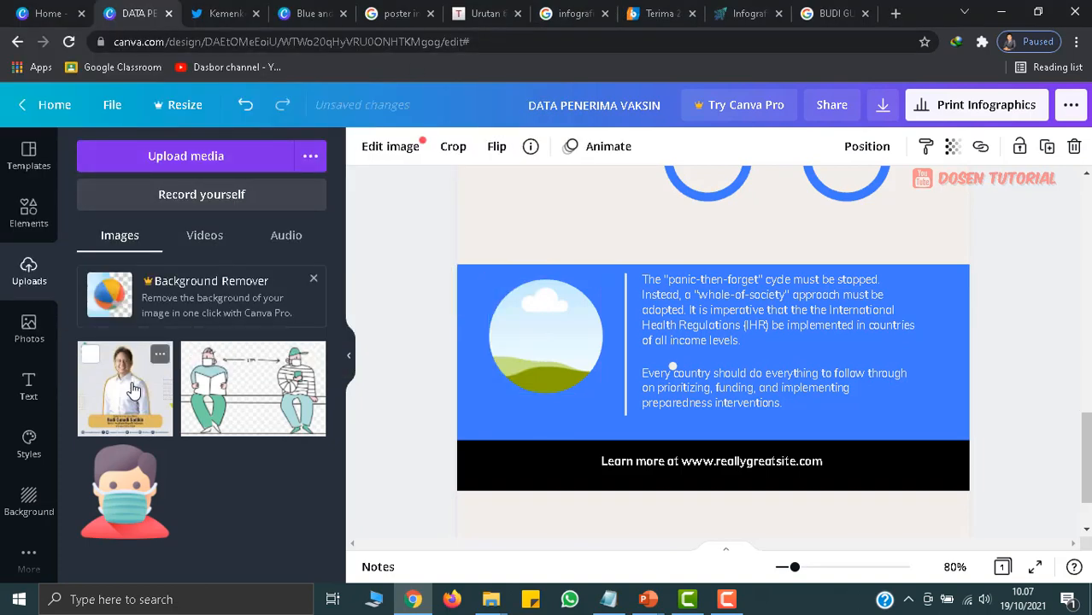
left_click_drag(132, 389, 510, 331)
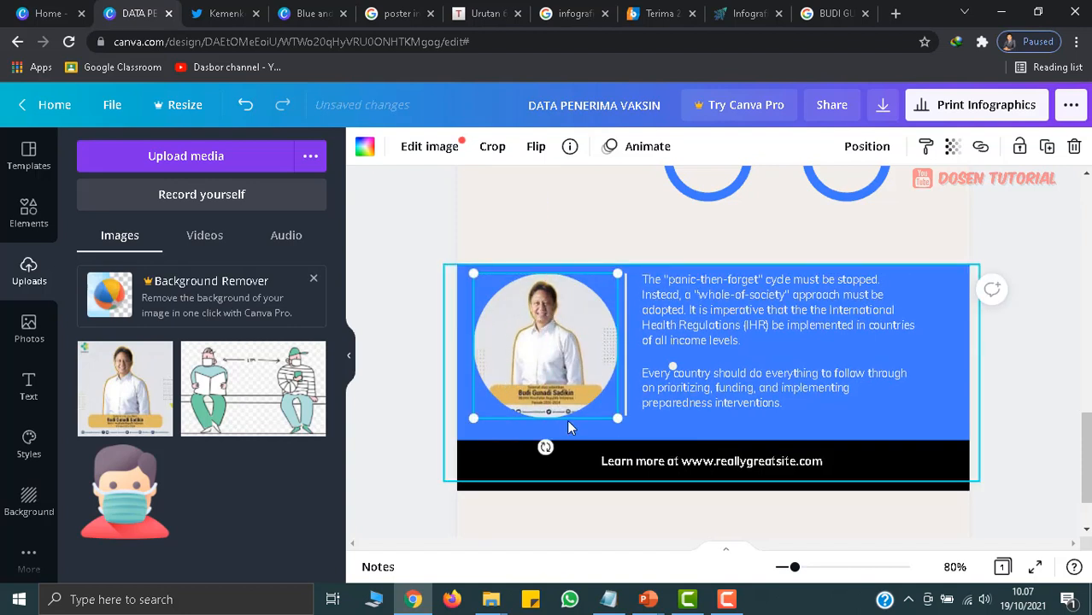
- Enlarge the portrait inside its circular frame and reposition it so the head and torso fill the circle without the caption banner
double_click(543, 347)
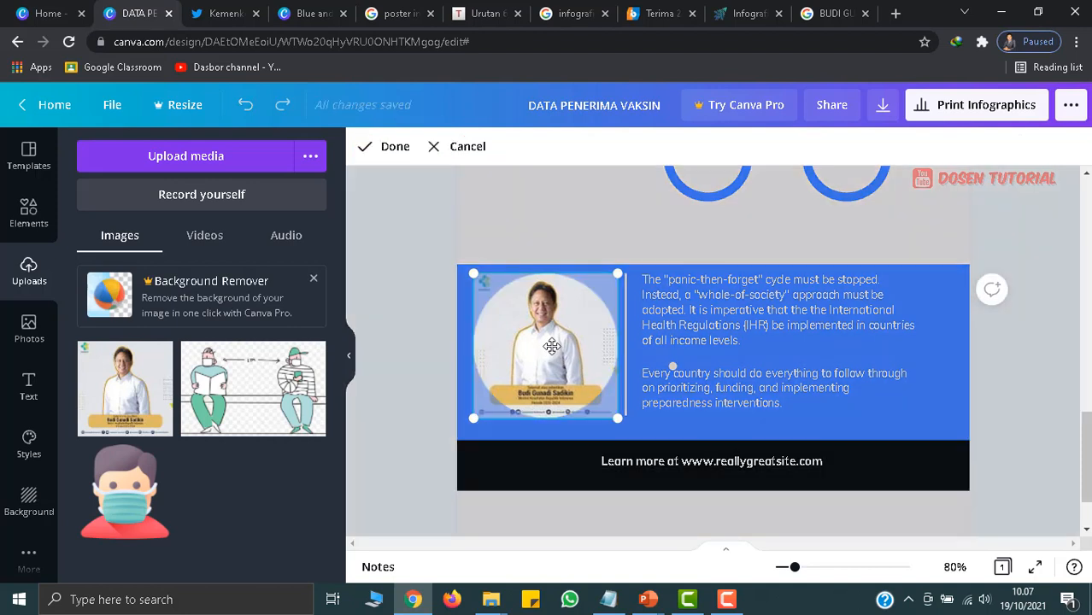
left_click_drag(617, 418, 653, 458)
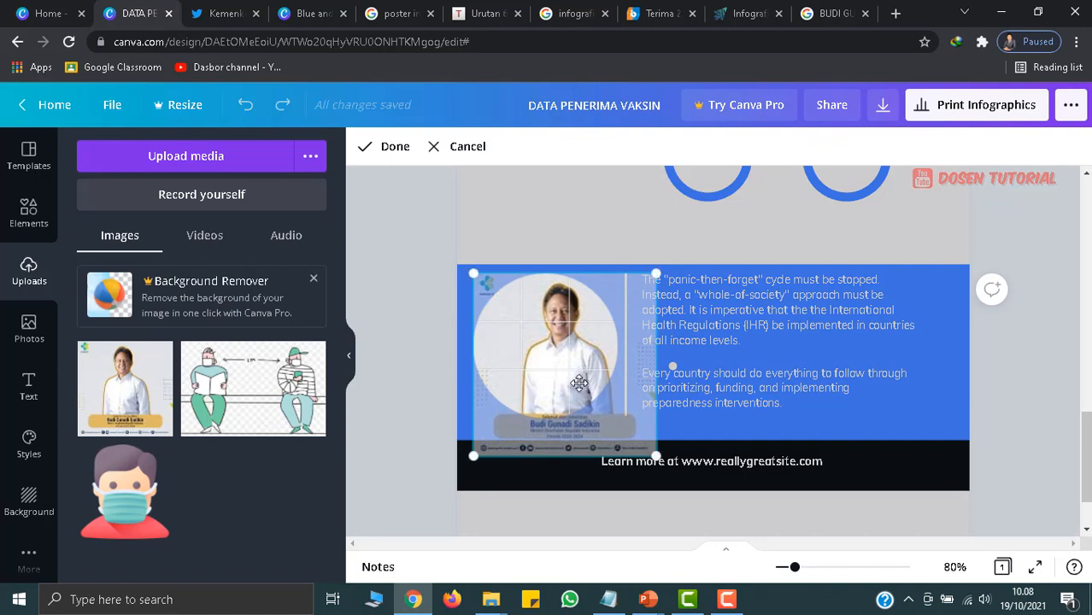
mouse_move(574, 378)
left_mouse_down()
mouse_move(555, 374)
mouse_move(555, 388)
left_mouse_up()
left_click_drag(636, 458, 646, 467)
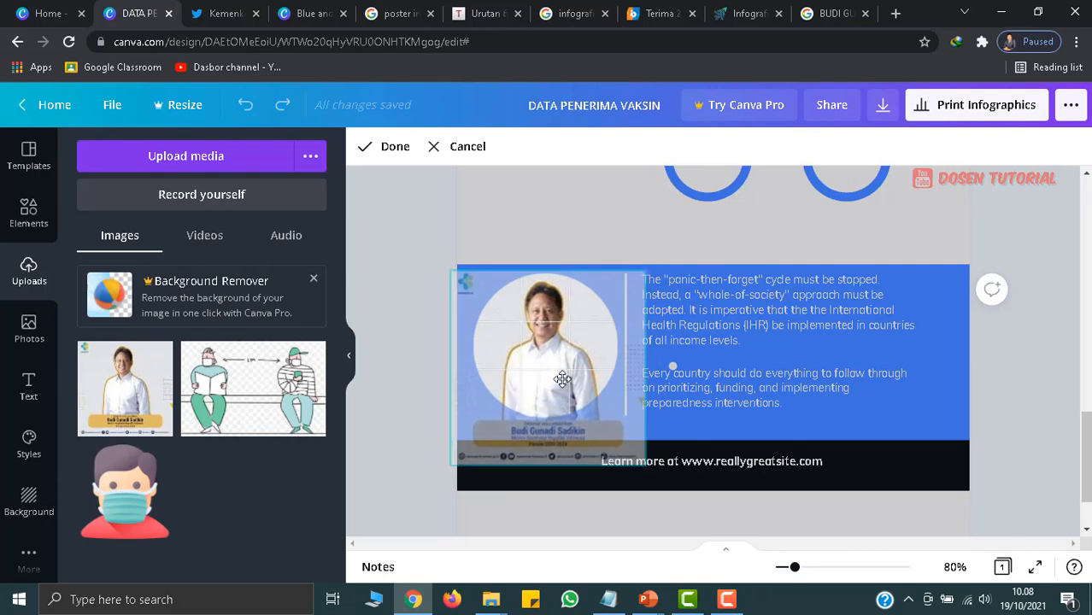
scroll(738, 385, "up", 5)
scroll(739, 384, "down", 4)
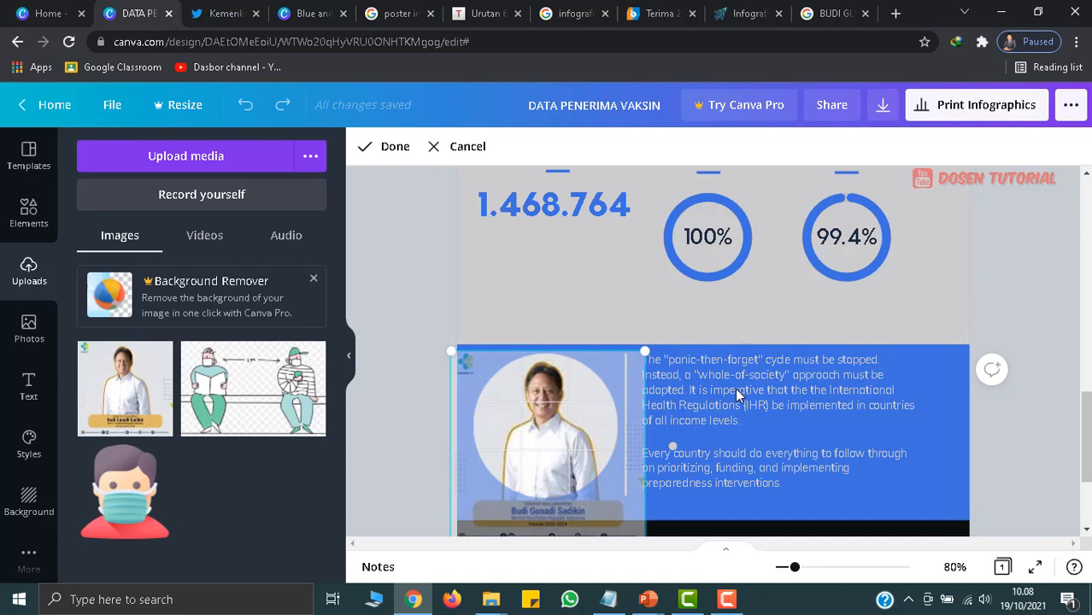
left_click(425, 302)
- Flip the framed portrait horizontally
left_click(577, 408)
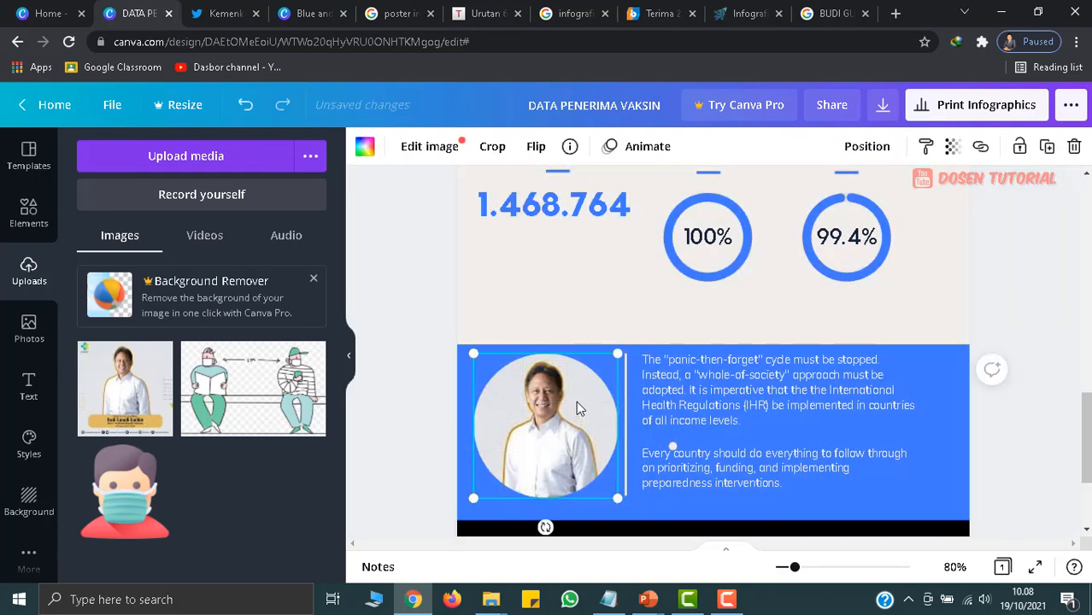
left_click(536, 147)
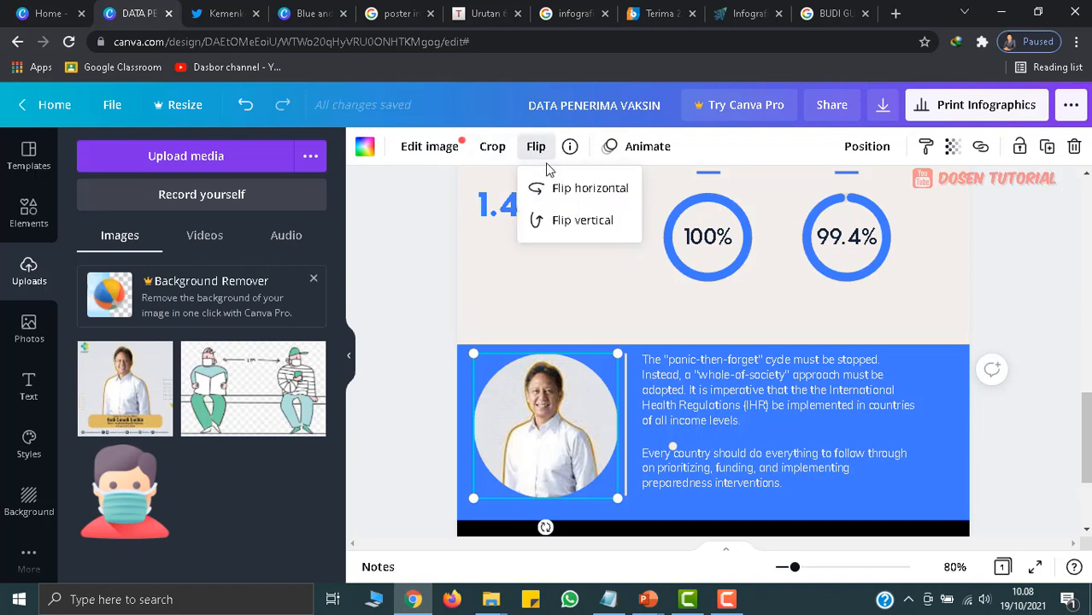
left_click(565, 190)
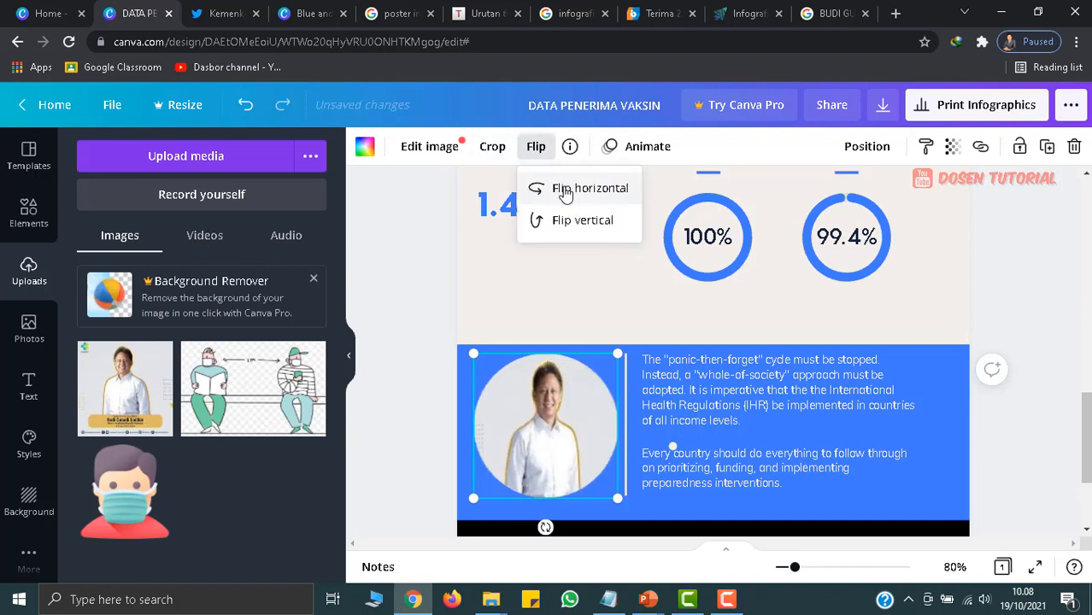
left_click(409, 284)
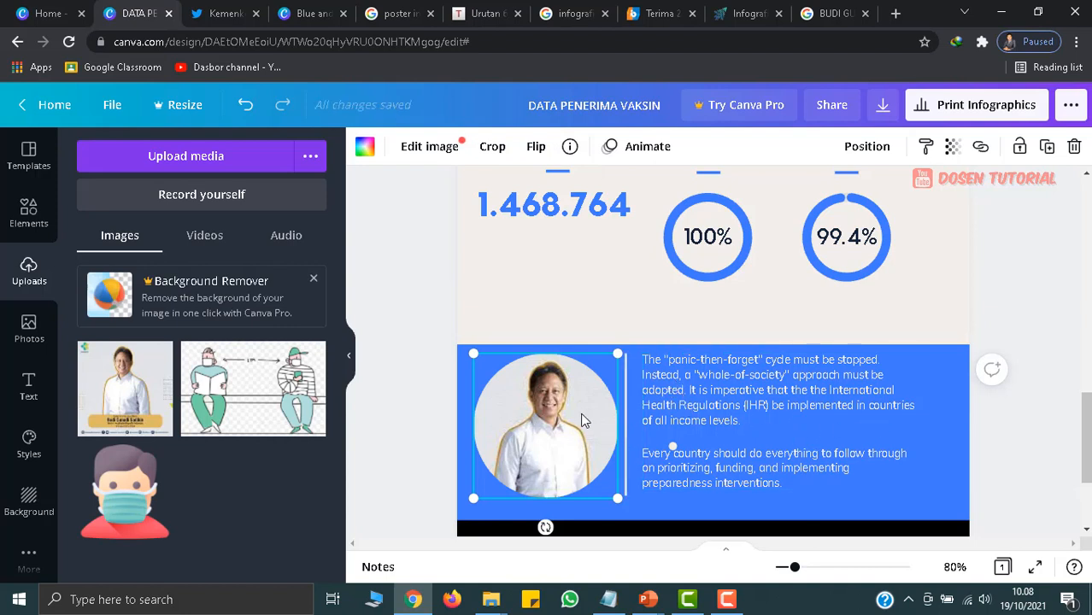
left_click(413, 303)
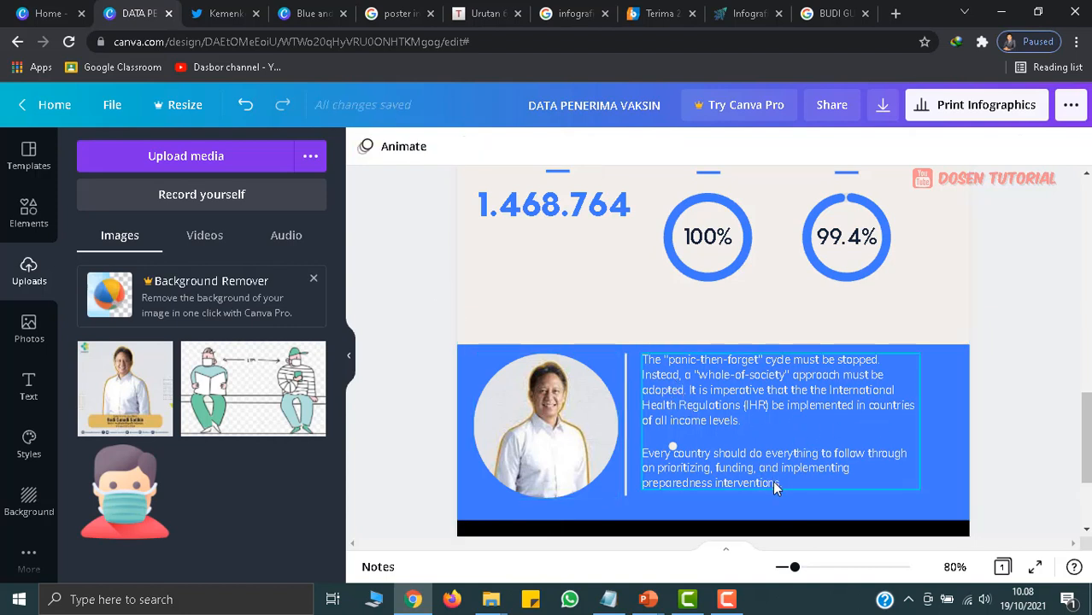
- Replace the first closing paragraph with the prepared Indonesian text beginning "vaksinasi Covid-19 akan diprioritaskan kepada para tenaga kesehatan"
left_click(705, 398)
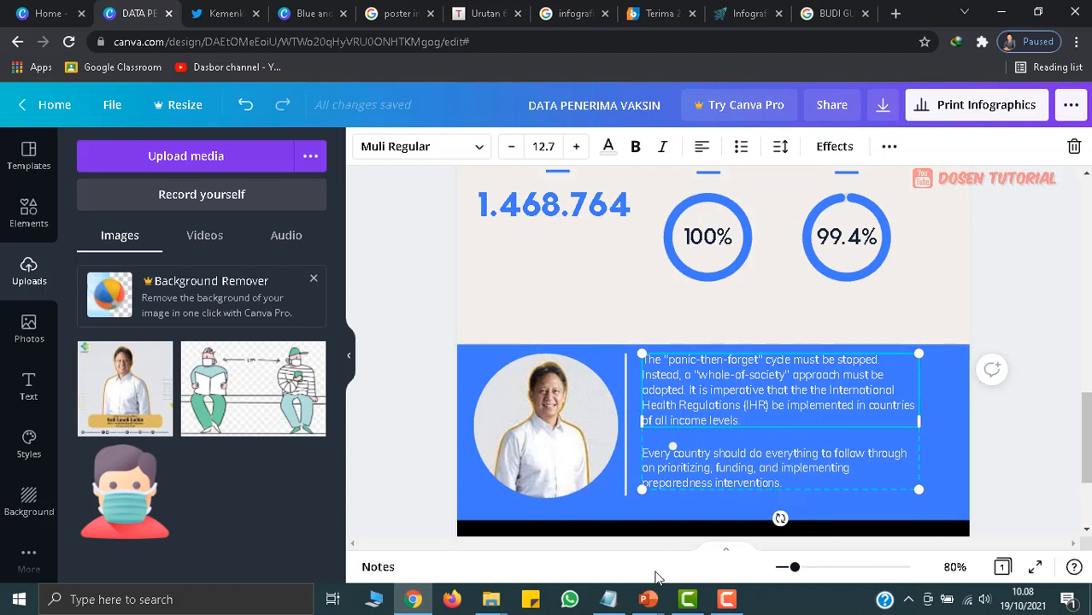
left_click(617, 603)
triple_click(681, 365)
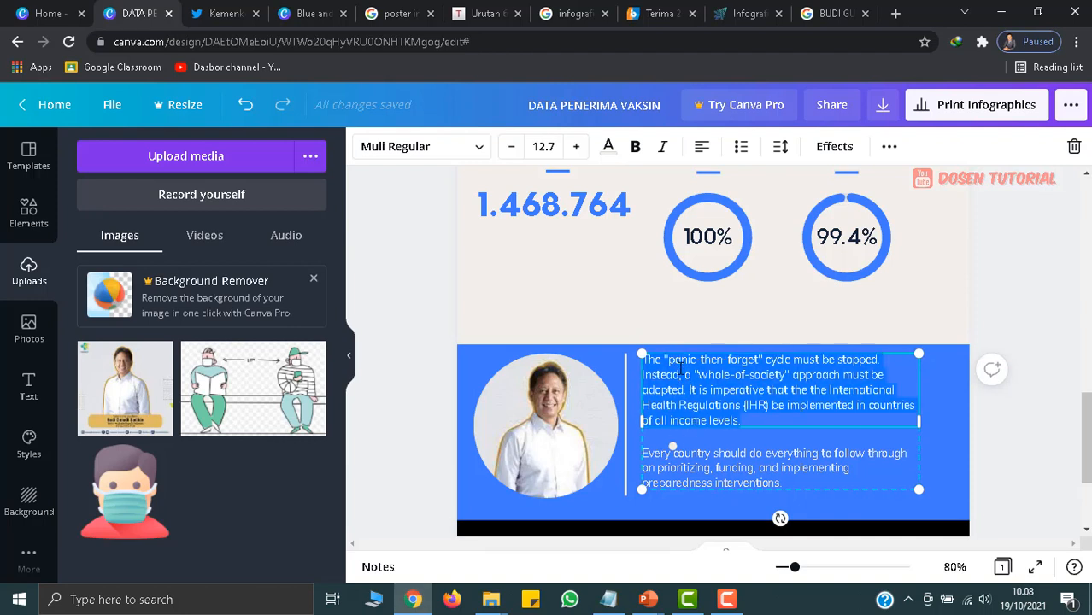
type("Vaksinasi Covid-19 akan diprioritaskan kepada para tenaga kesehatan karena tenaga keseahatan adalah sektor yang sehari-hari berhadapan bahayanya Covid-19. Vaksinasi Covid-19 kepada para tenaga kesehatan diharapkan dapat membuat para tenaga kesehatan aman dari penyakit tersebut.")
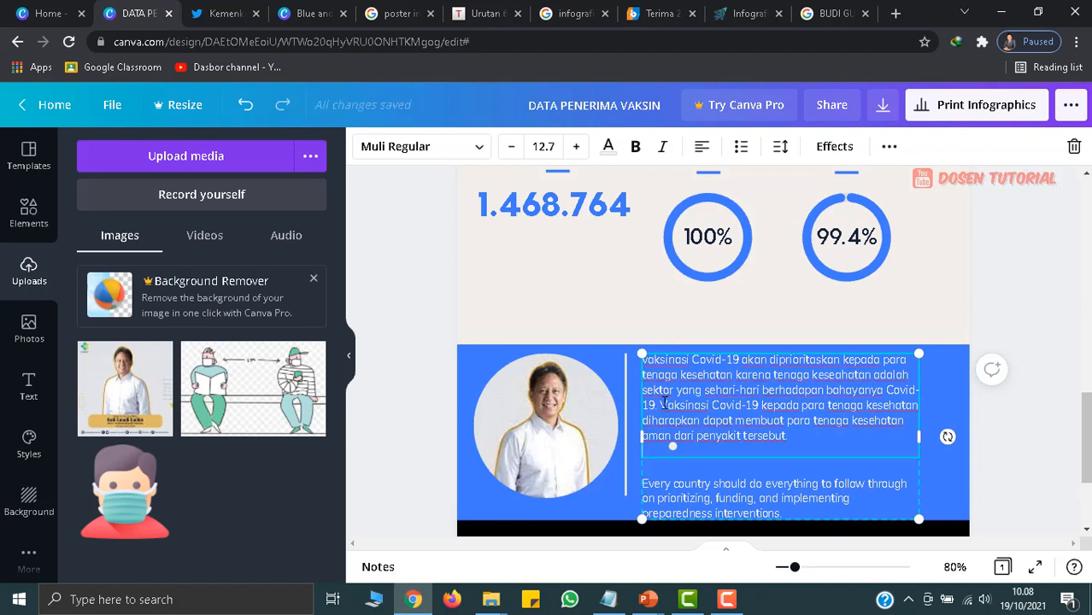
- Move the sentence beginning "Vaksinasi Covid-19 kepada para tenaga kesehatan diharapkan" out of the first paragraph to replace the English second paragraph
left_click_drag(665, 402, 801, 435)
key("ctrl+c")
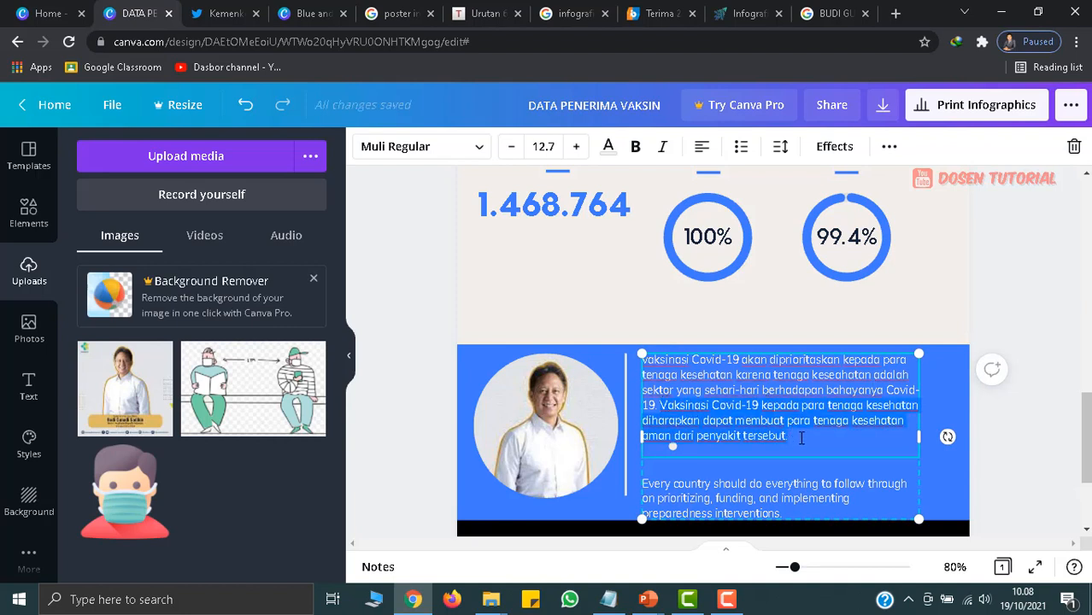
key("BackSpace")
triple_click(699, 461)
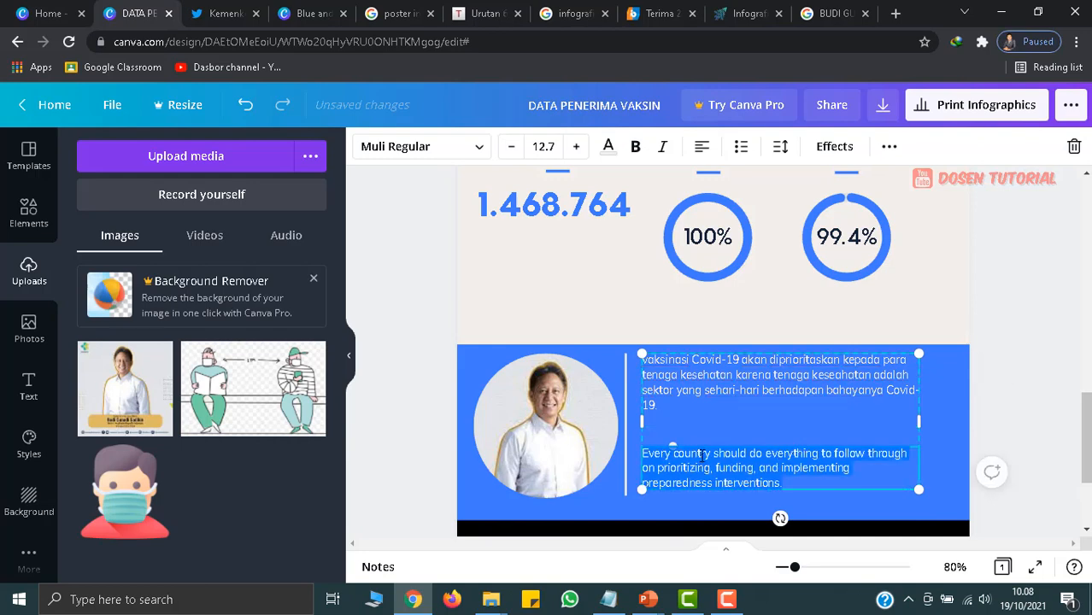
key("ctrl+v")
scroll(781, 417, "down", 1)
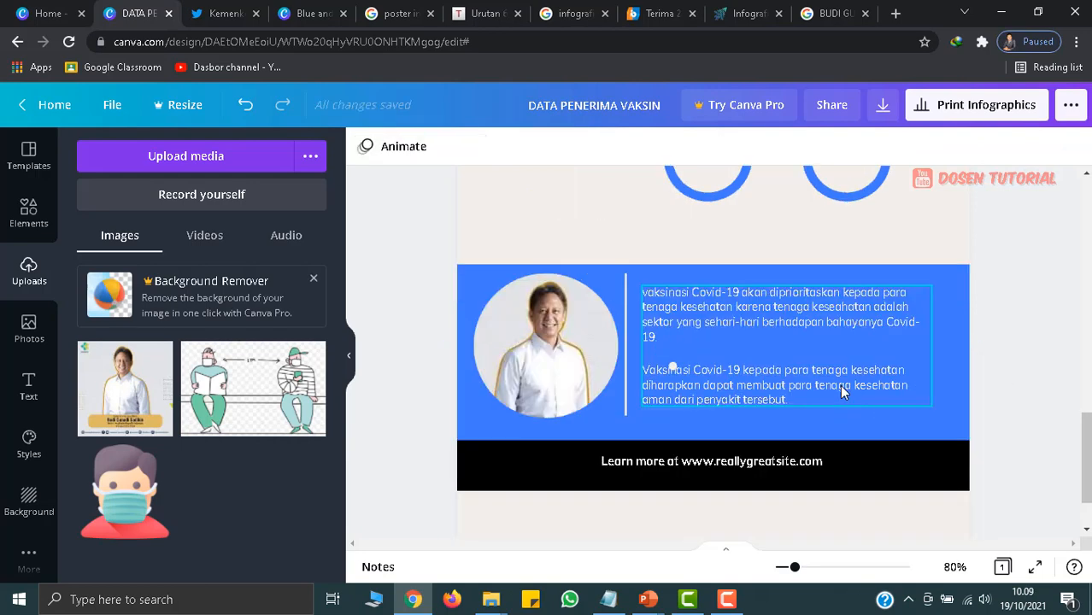
- Replace the black footer text with "Sumber: Kemenkes RI"
left_click(674, 462)
triple_click(675, 462)
type("sUMBER:")
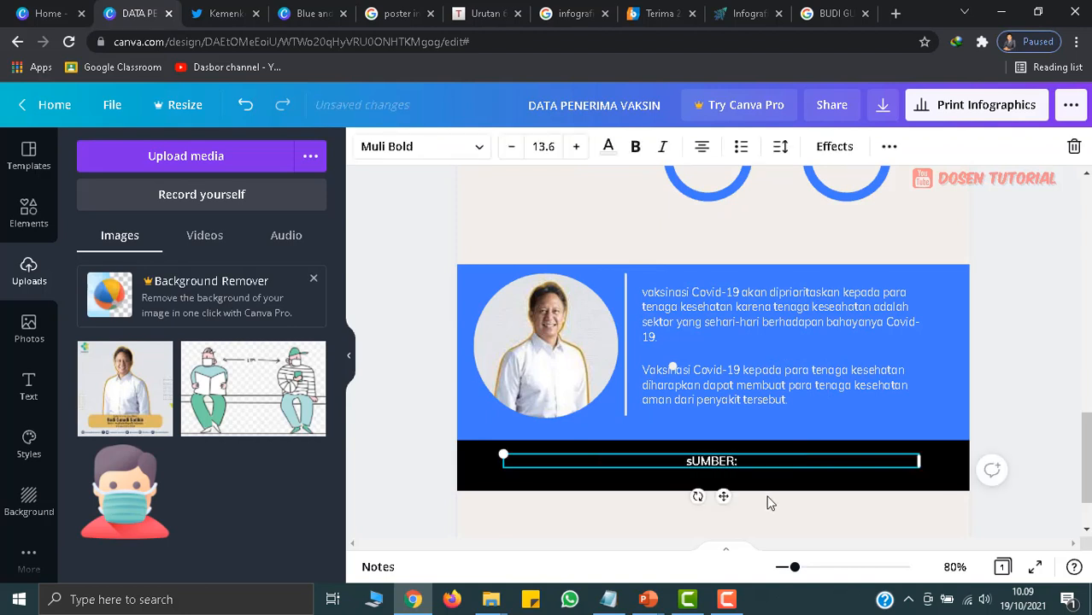
key("BackSpace")
key("BackSpace")
key("BackSpace")
key("BackSpace")
type("ber: Kemenkes R")
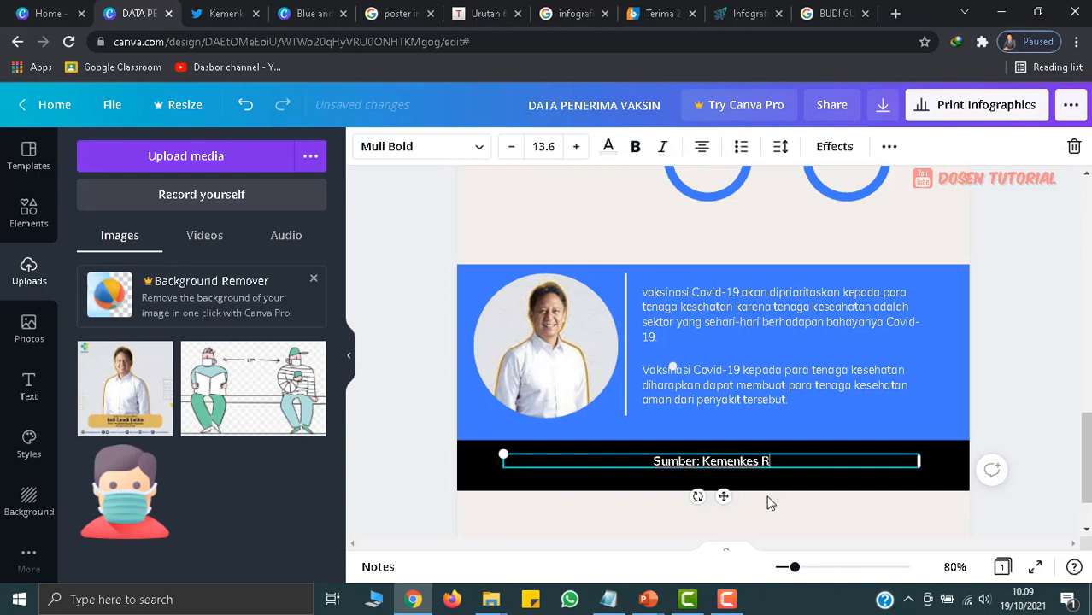
type("I")
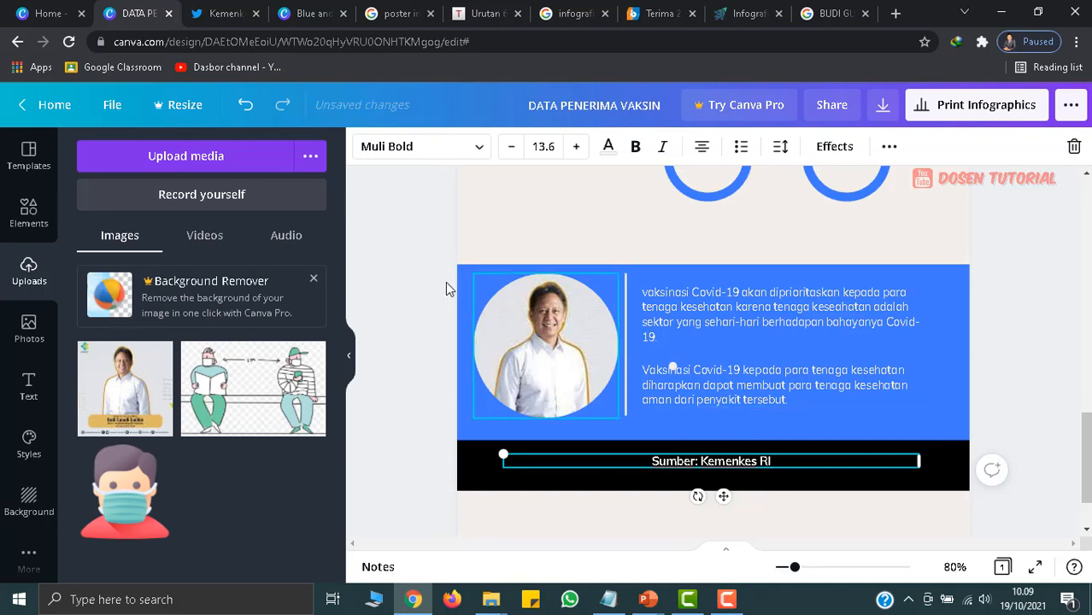
- Check the update date in the Kemenkes RI tweet and append ", 2 Agustus 2021" to the footer source line
left_click(215, 14)
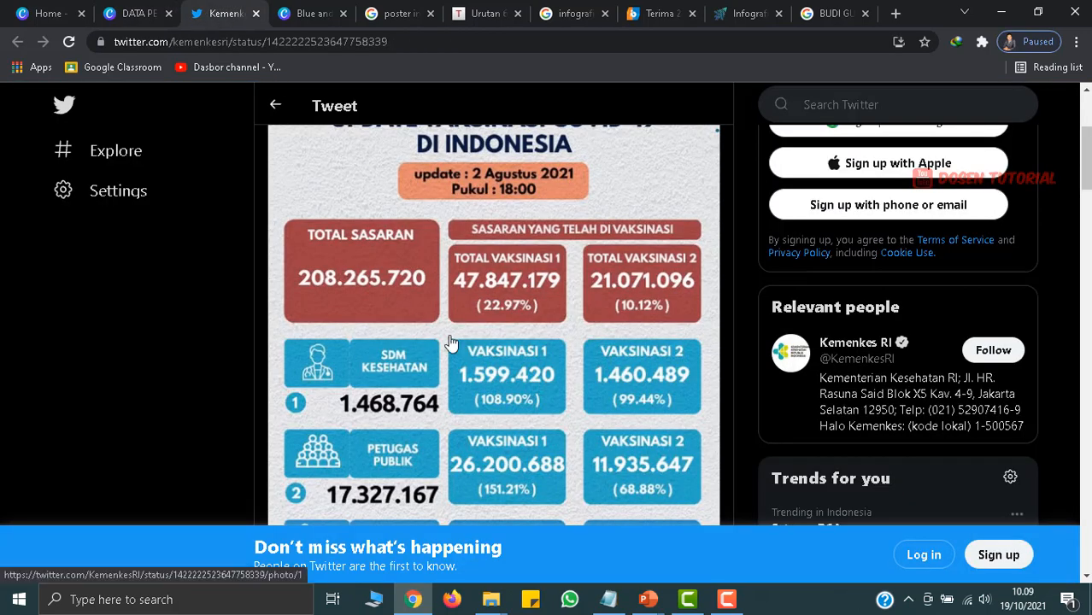
scroll(450, 344, "up", 1)
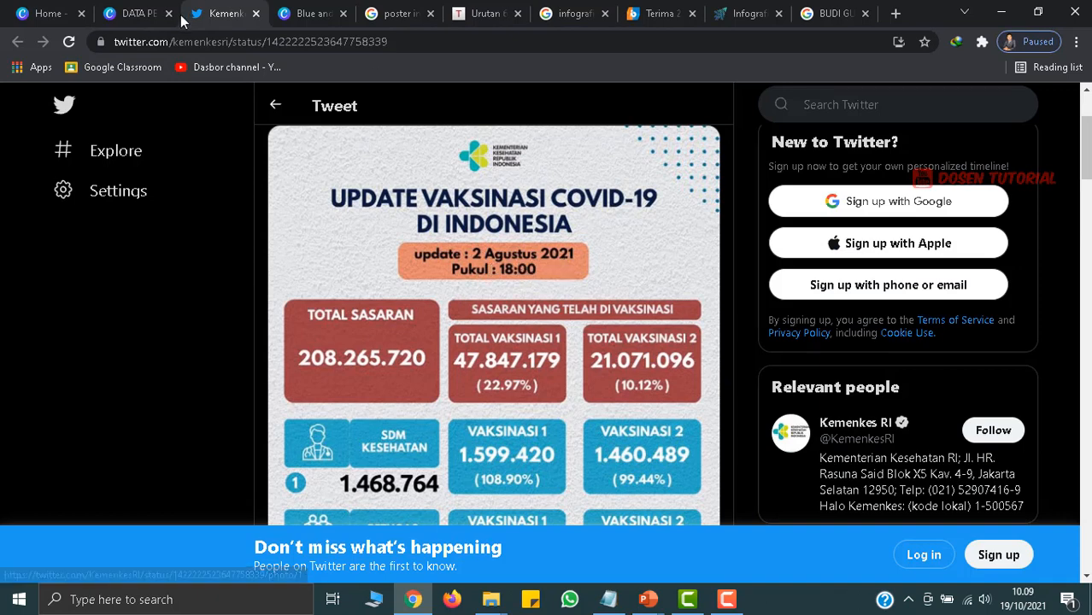
left_click(144, 19)
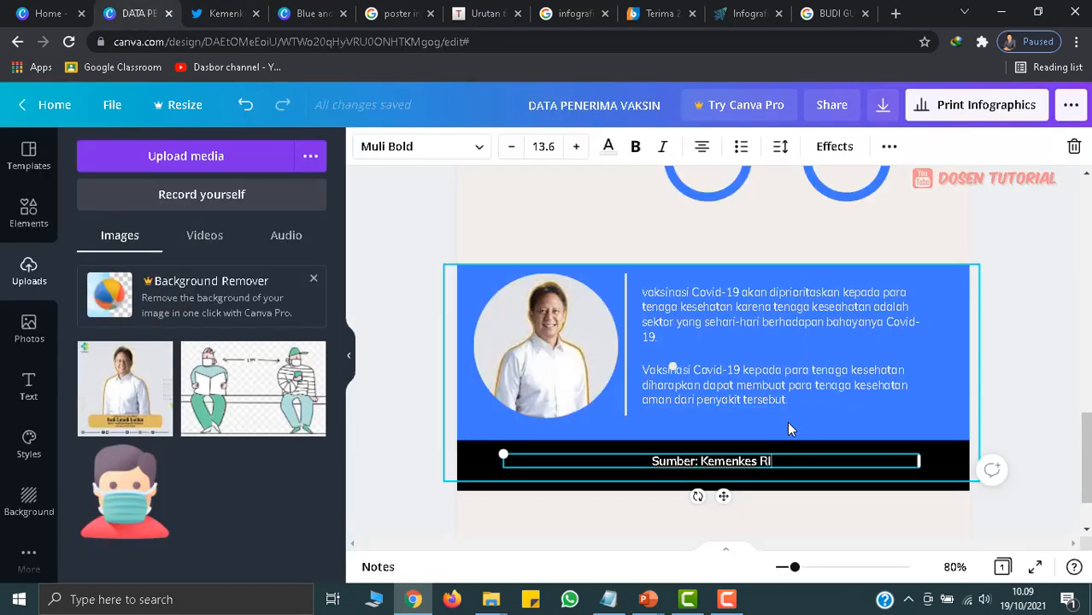
type(", 2")
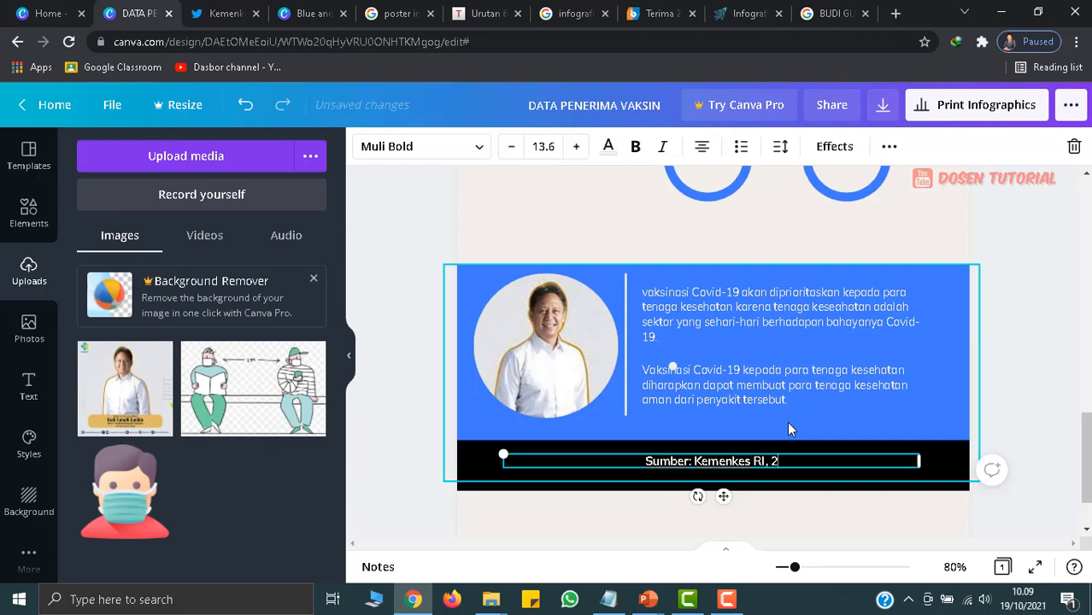
type(" Agustus 2021")
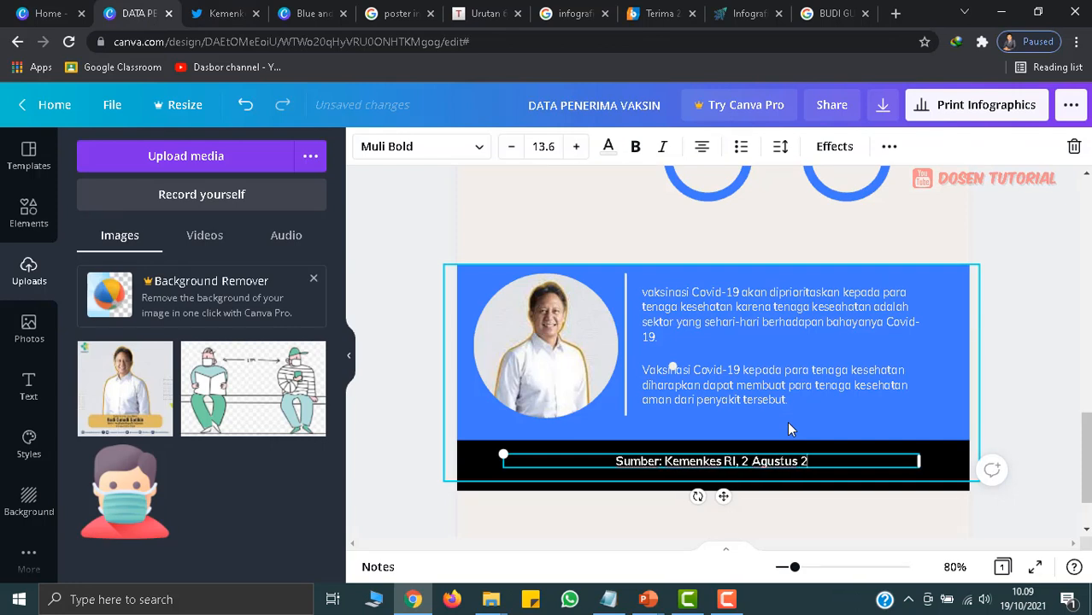
left_click(1052, 414)
- Delete the stray minister photo covering the PRIORITAS PENERIMA VAKSIN COVID-19 section and look over the infographic
scroll(885, 468, "up", 2)
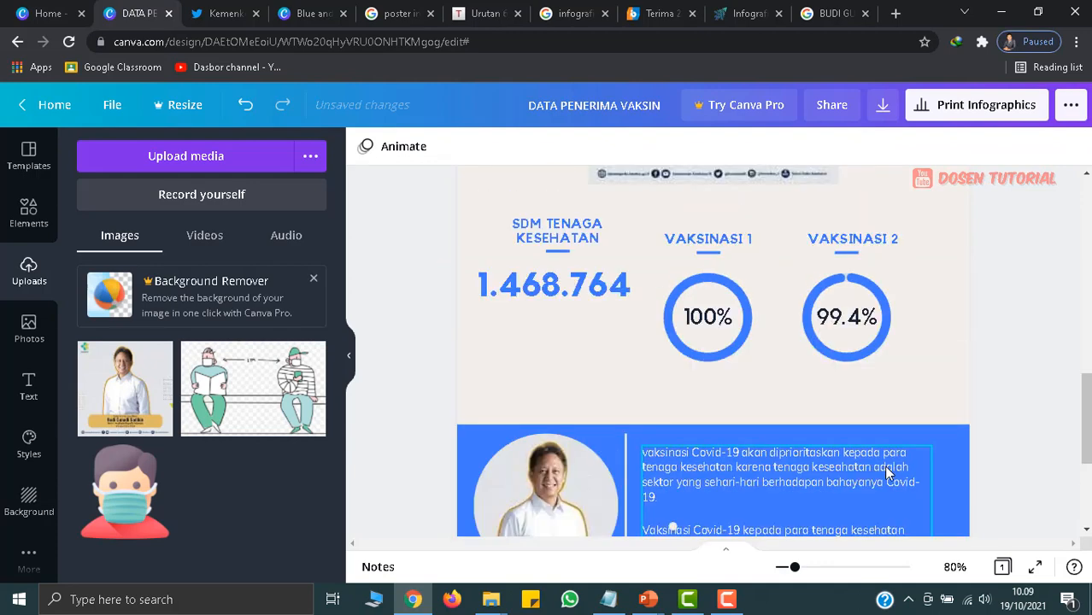
scroll(883, 464, "up", 4)
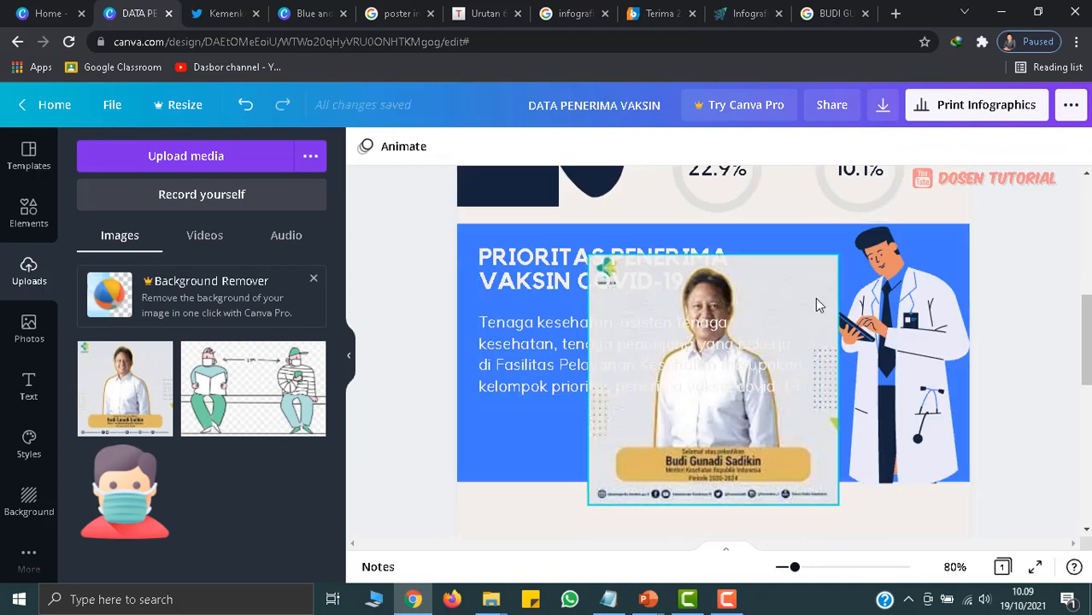
left_click_drag(815, 297, 816, 297)
key("Delete")
scroll(801, 410, "up", 4)
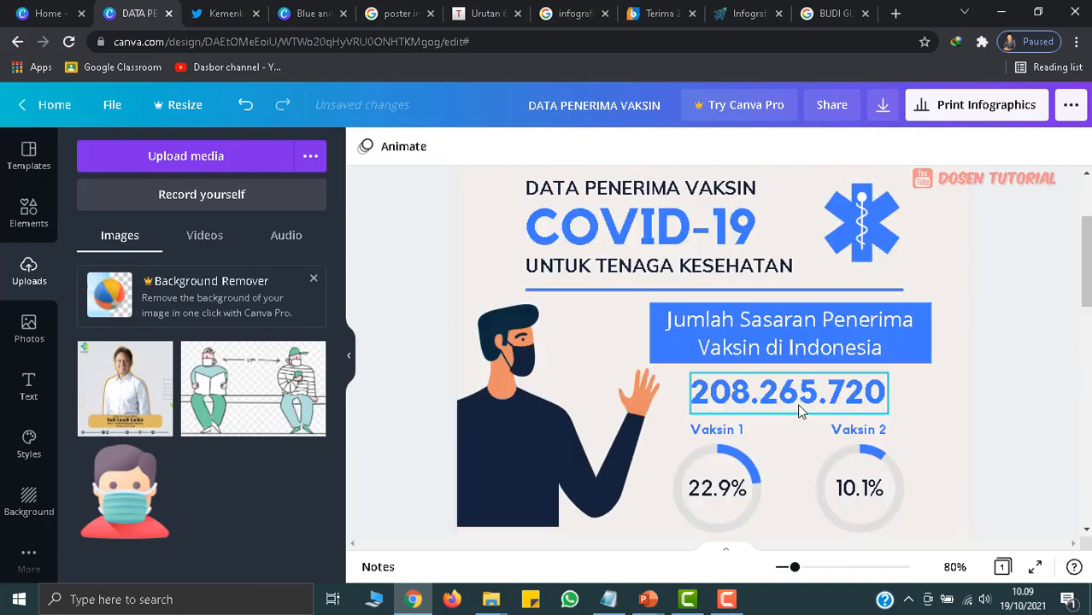
scroll(800, 412, "up", 2)
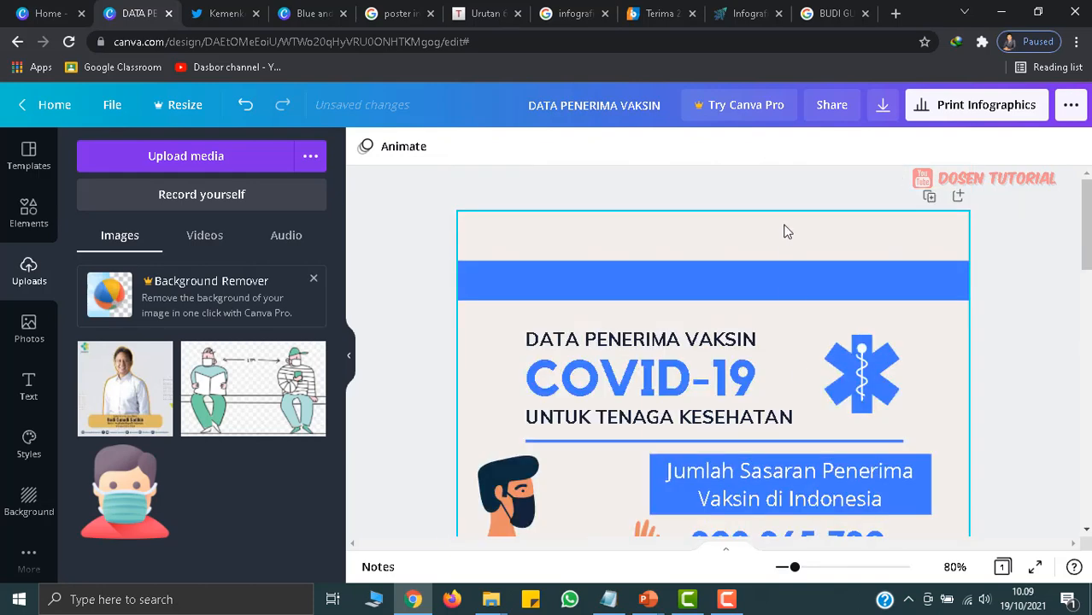
scroll(990, 299, "down", 6)
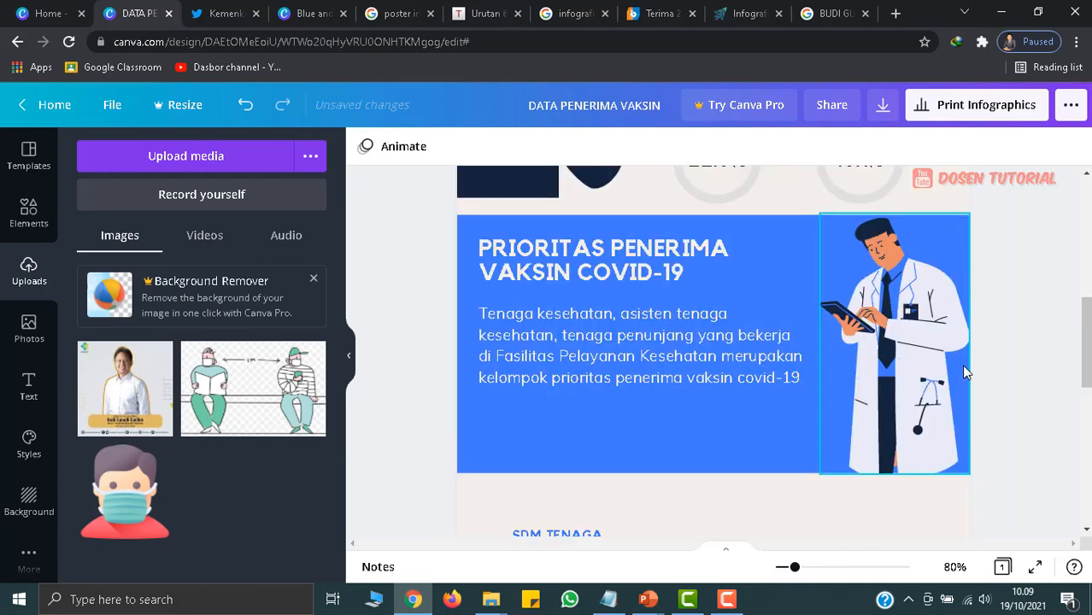
- Review the whole infographic from the title to the source line, reducing the zoom to 54% for a wider view
scroll(964, 373, "down", 6)
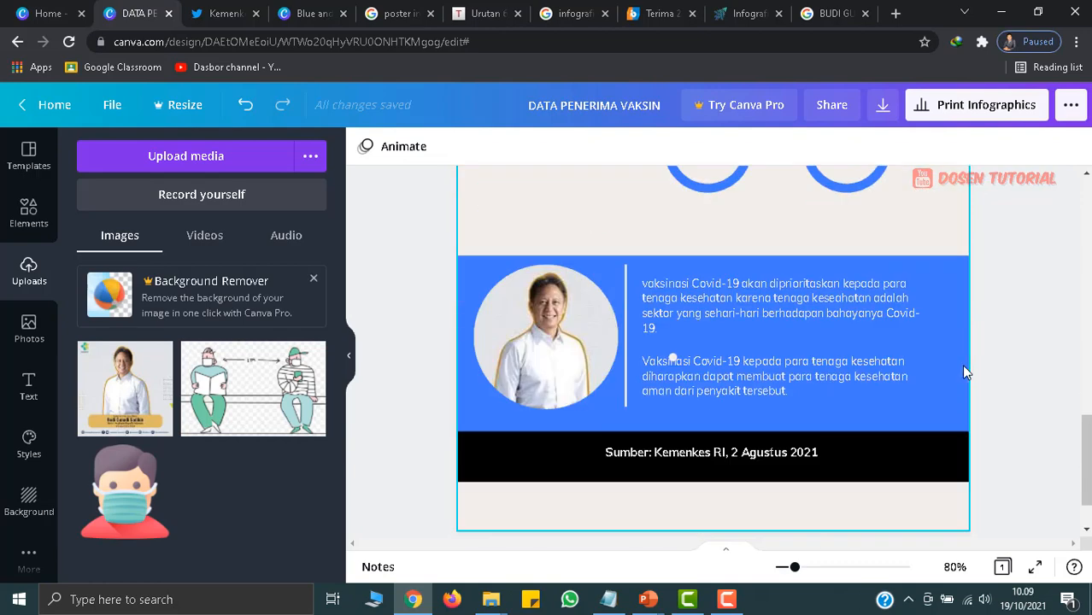
scroll(964, 372, "up", 12)
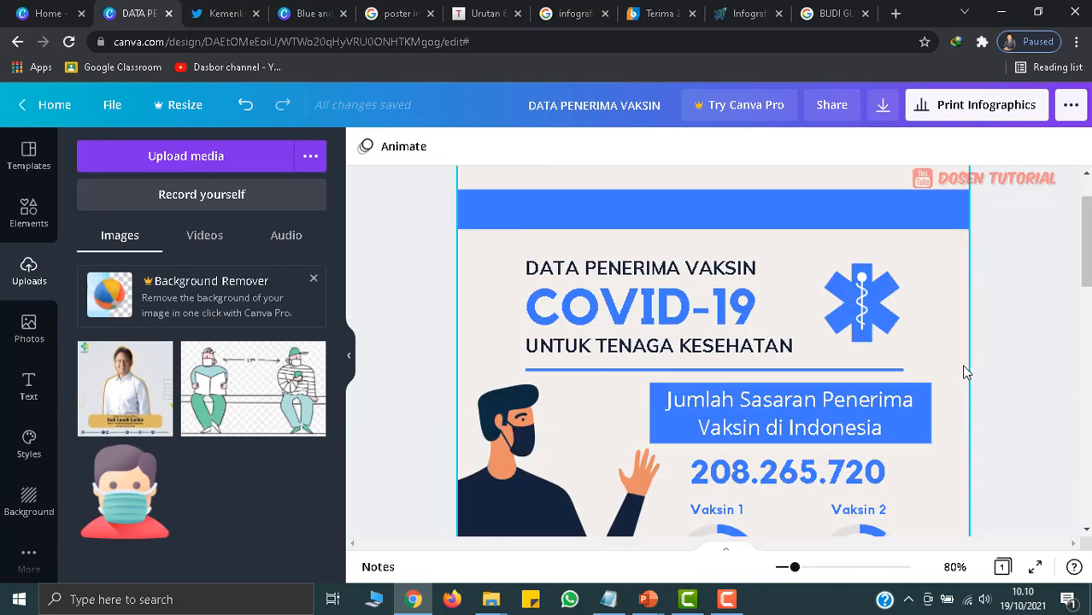
scroll(964, 371, "down", 1)
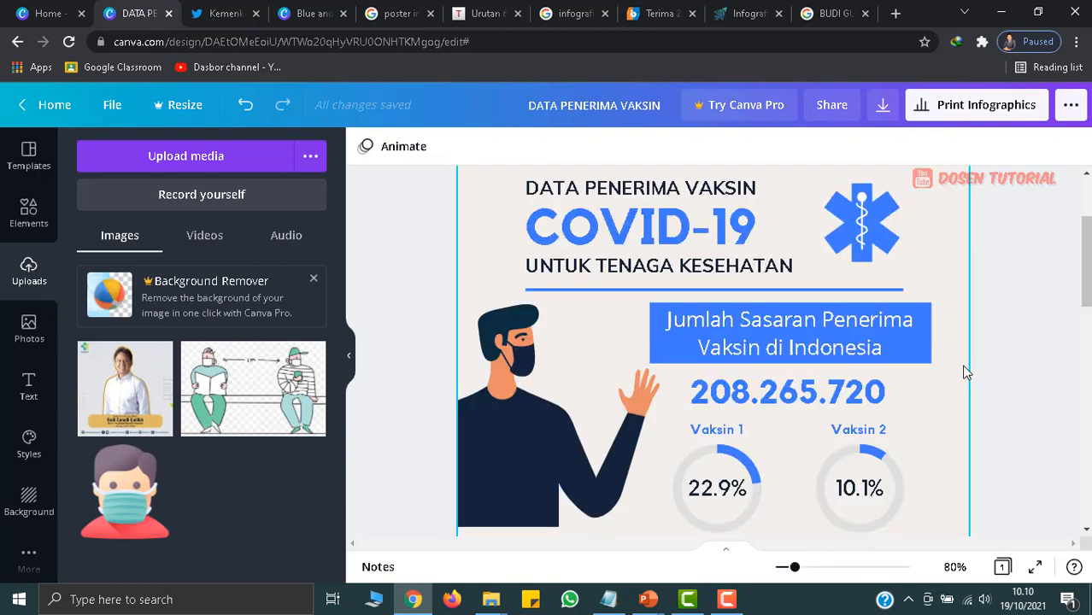
scroll(965, 372, "down", 2)
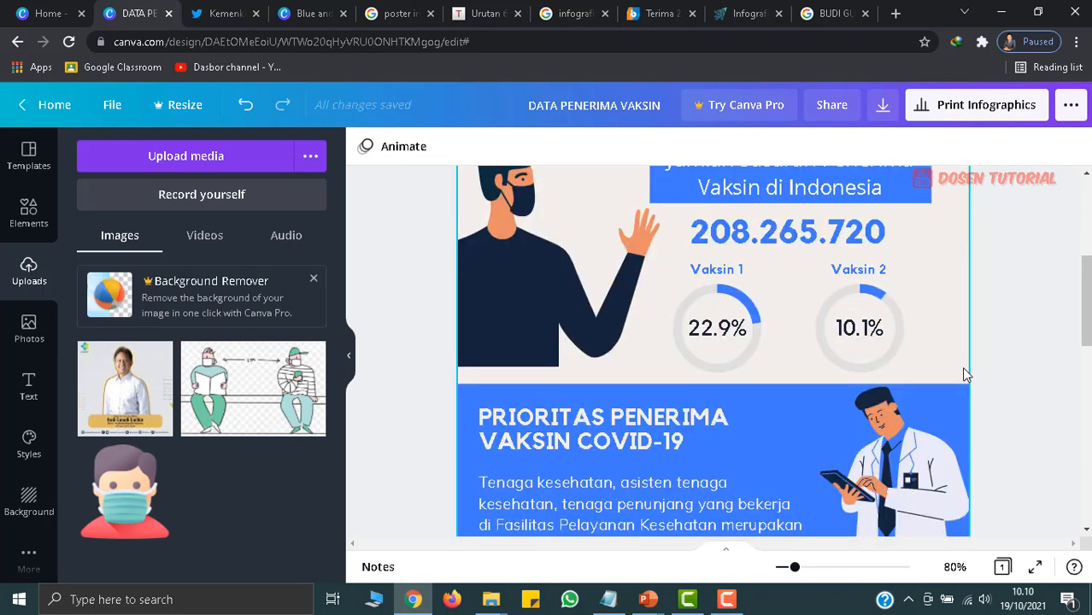
left_click_drag(797, 574, 787, 573)
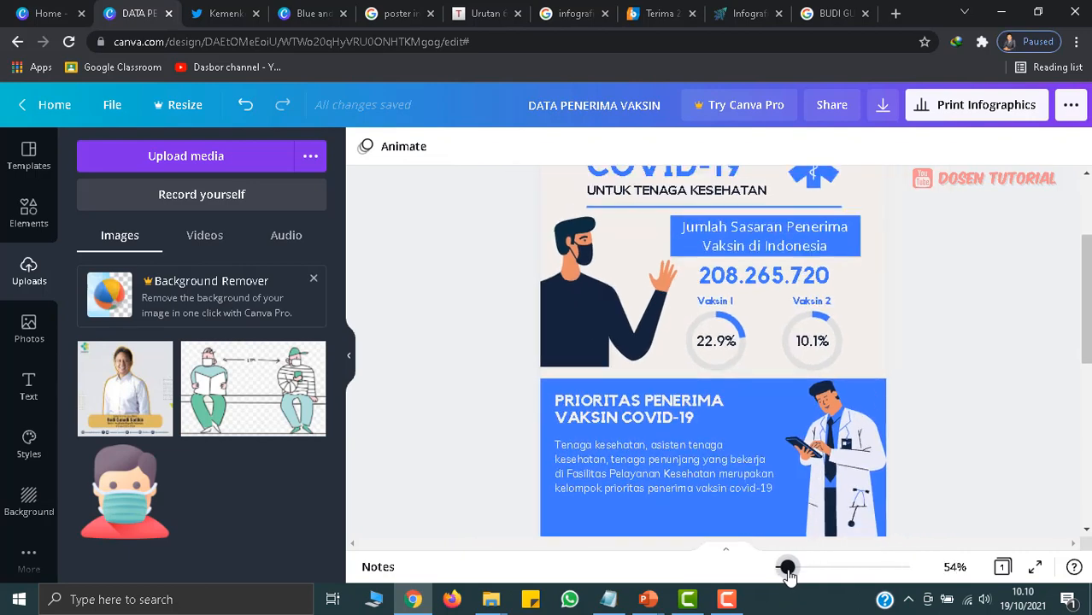
scroll(879, 365, "down", 7)
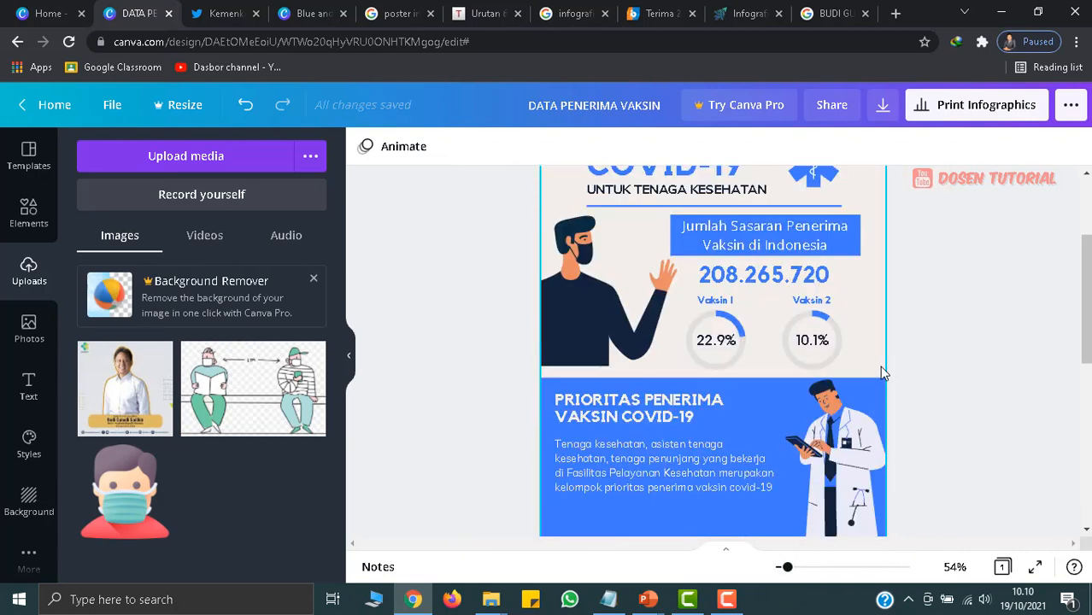
scroll(821, 370, "up", 2)
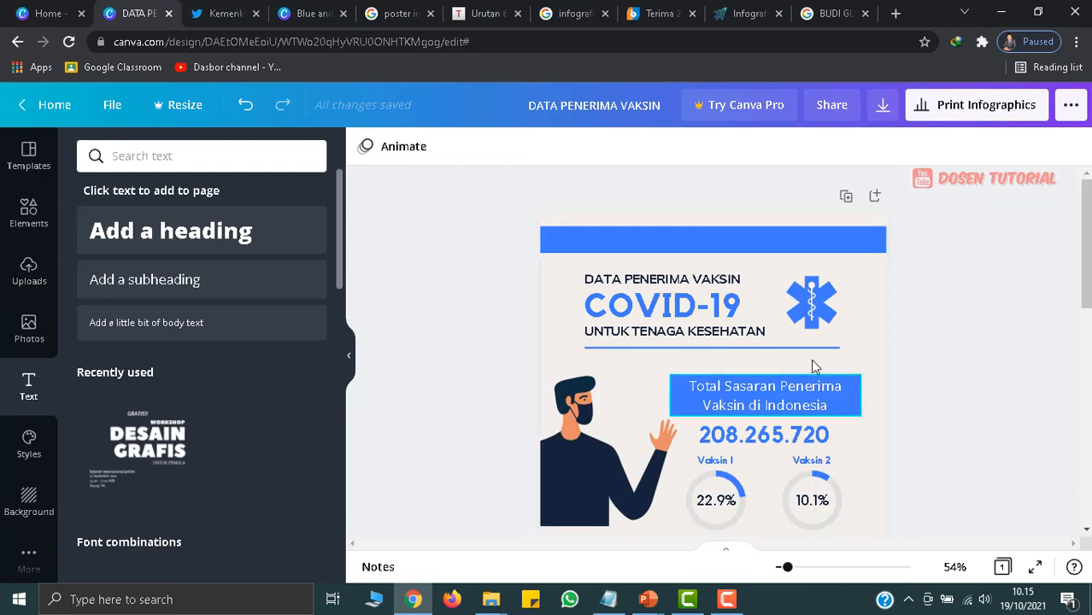
scroll(892, 321, "down", 1)
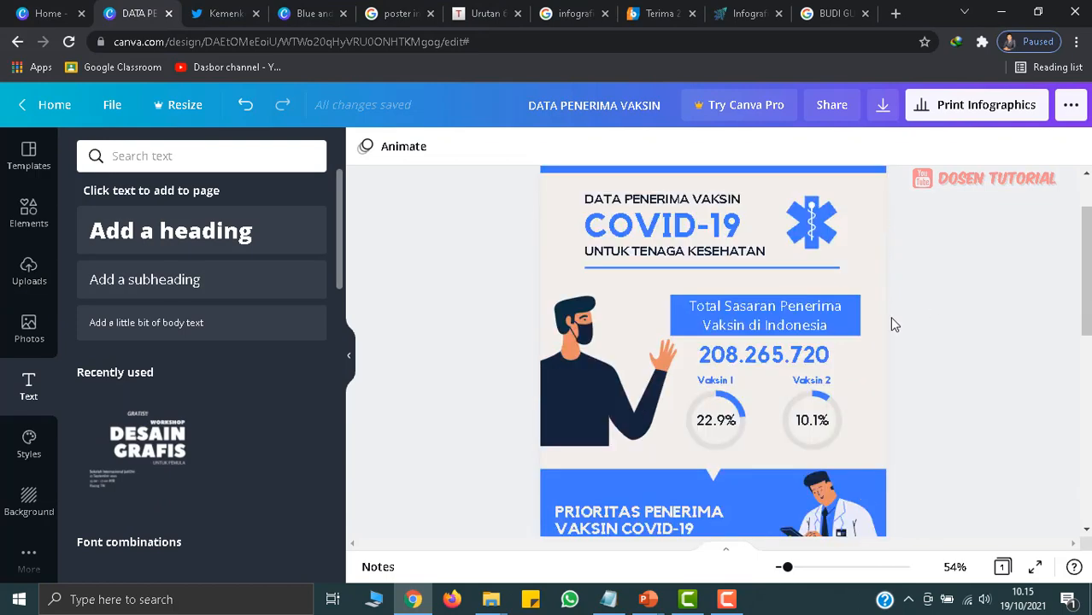
scroll(891, 323, "down", 1)
scroll(891, 323, "down", 1)
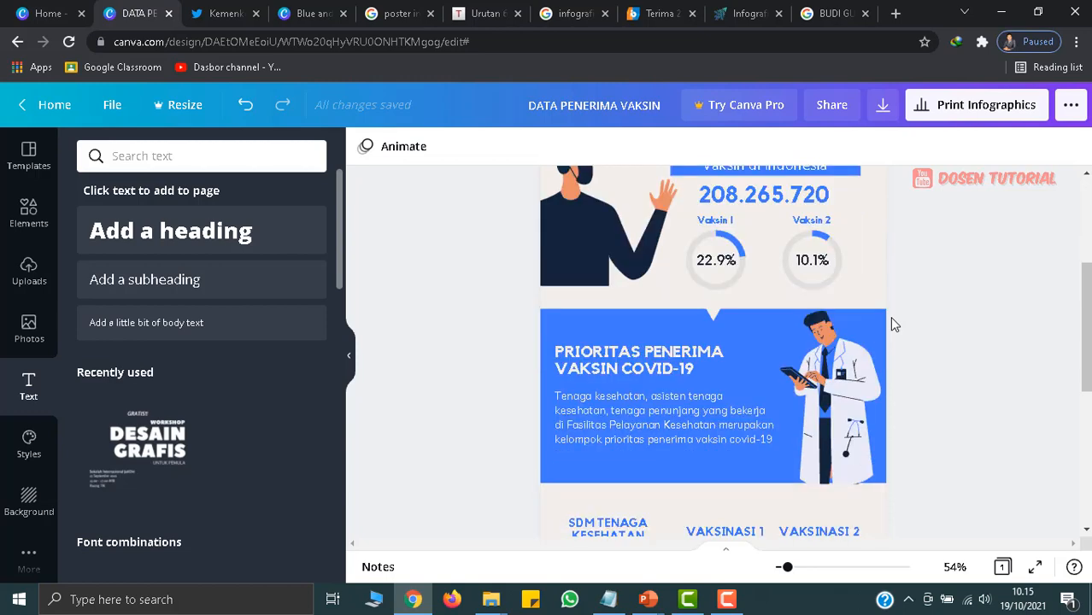
scroll(892, 323, "down", 2)
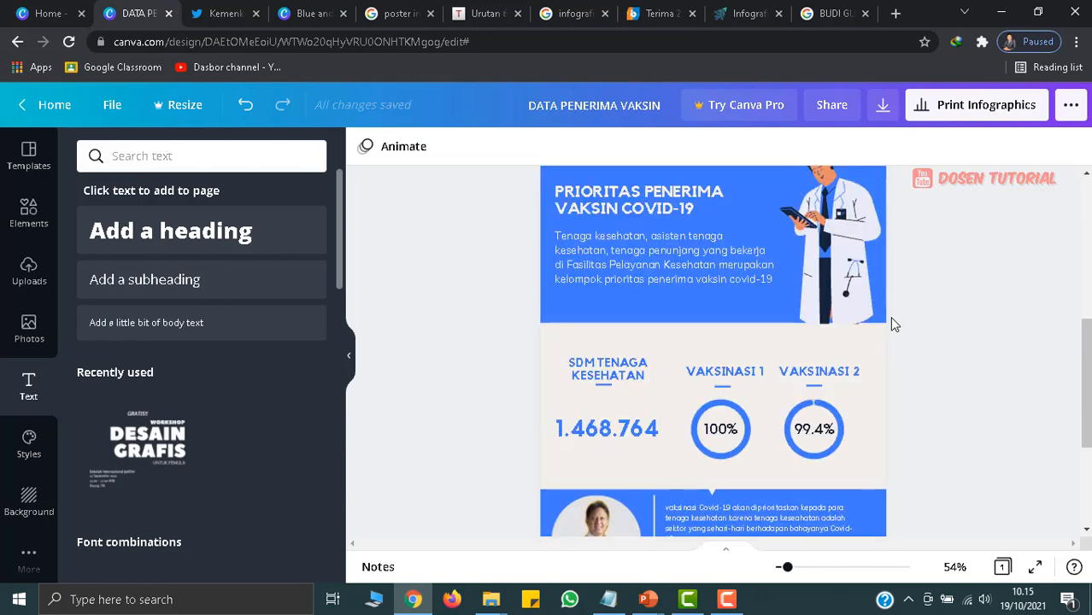
scroll(892, 323, "down", 2)
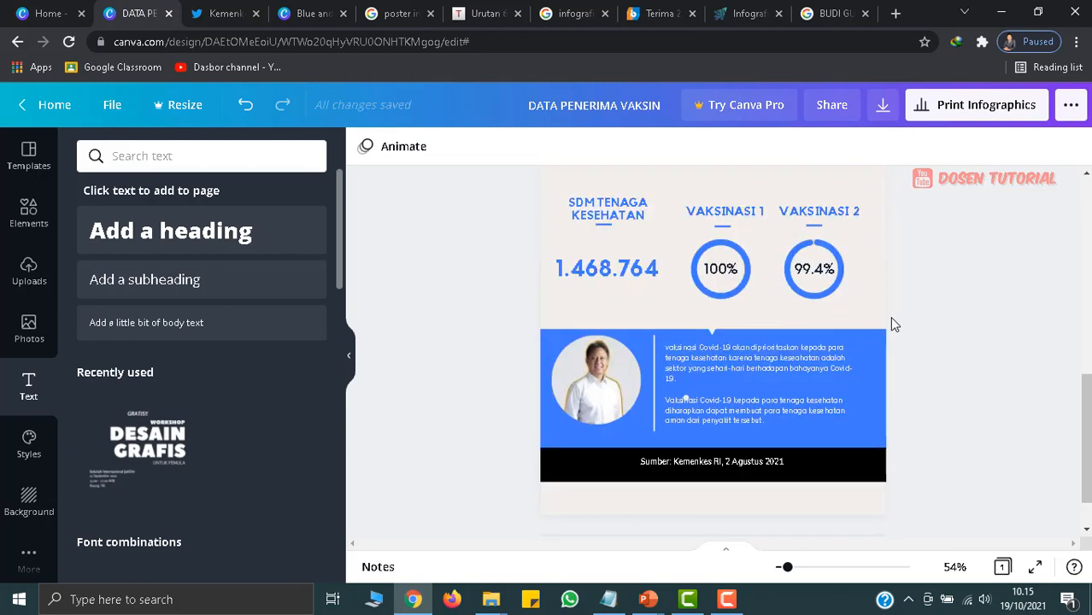
- Preview the complete infographic in full screen and return to the editor
left_click(1036, 569)
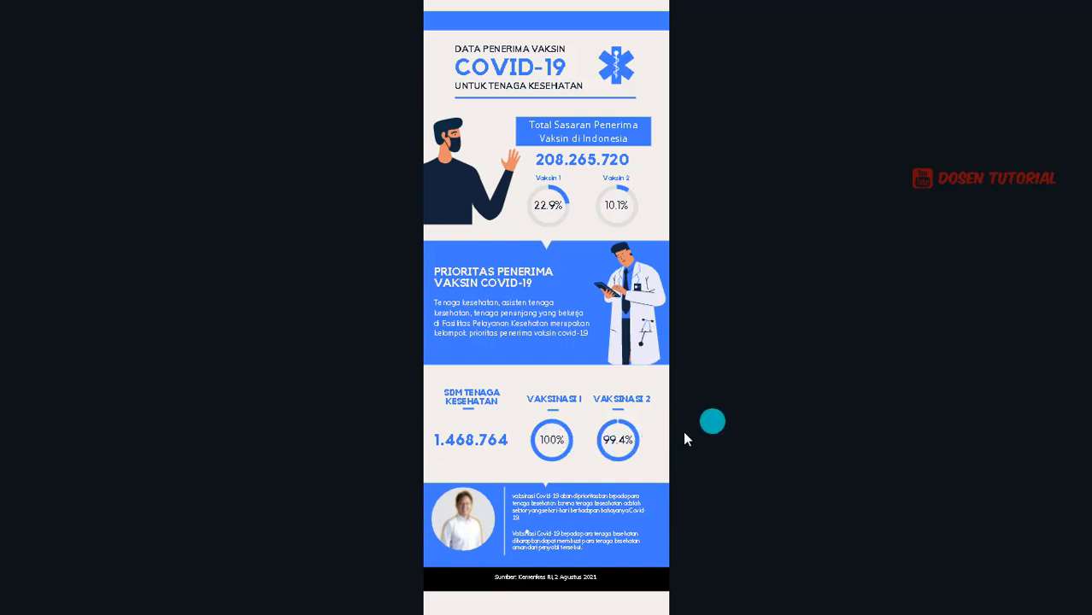
mouse_move(476, 534)
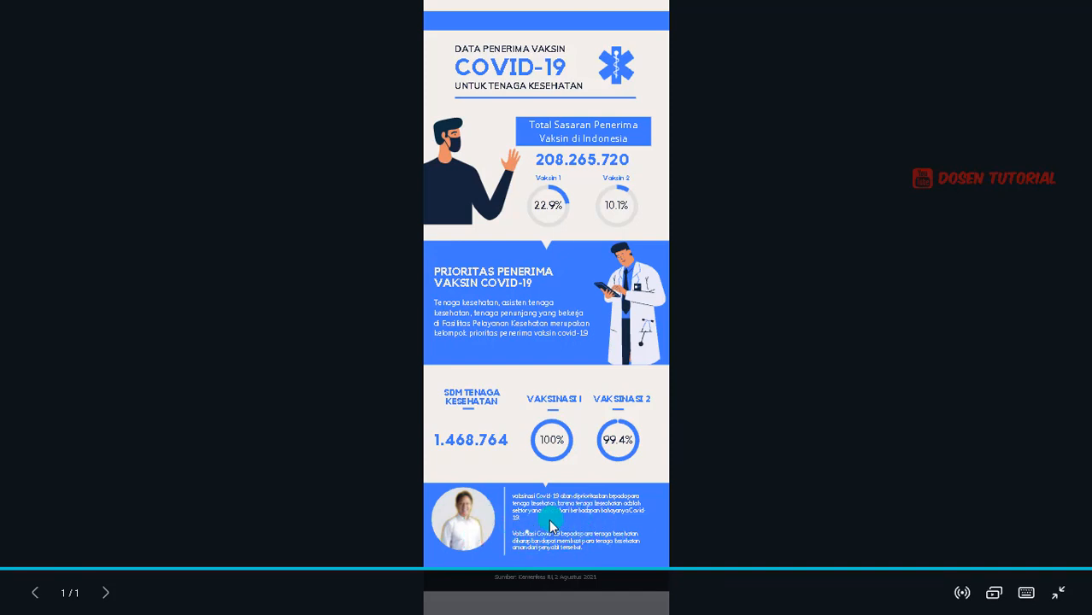
left_click(1058, 592)
- Shrink the circular minister's photo slightly to leave room beneath it in the blue closing section
scroll(910, 423, "down", 5)
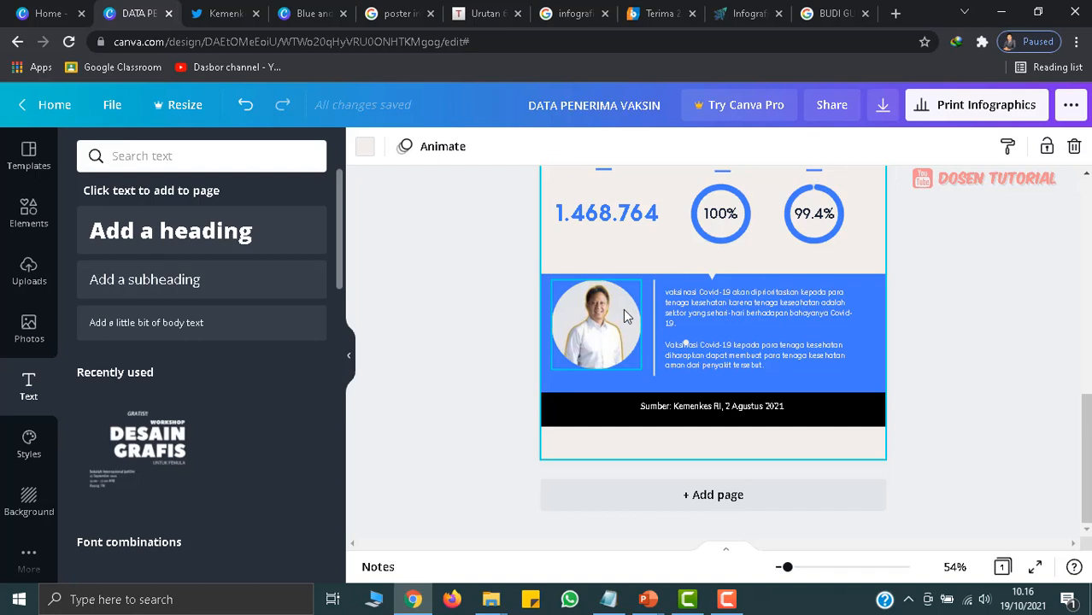
left_click(621, 360)
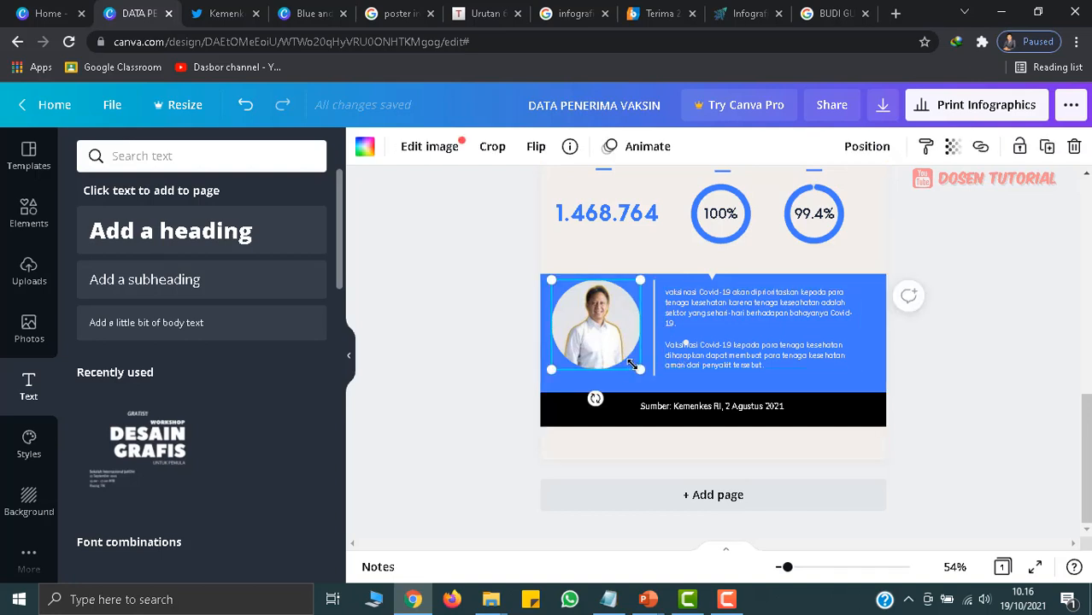
left_click_drag(630, 364, 612, 336)
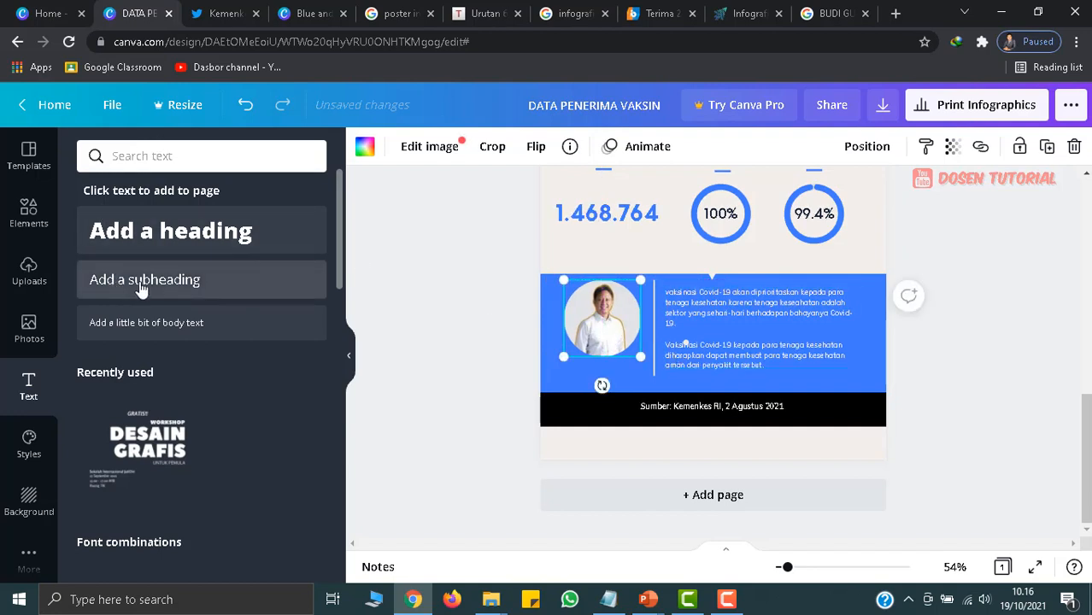
- Add a body text caption beneath the minister's photo reading "Menkes RI Budi Gunadi Sadikin"
left_click_drag(139, 280, 140, 331)
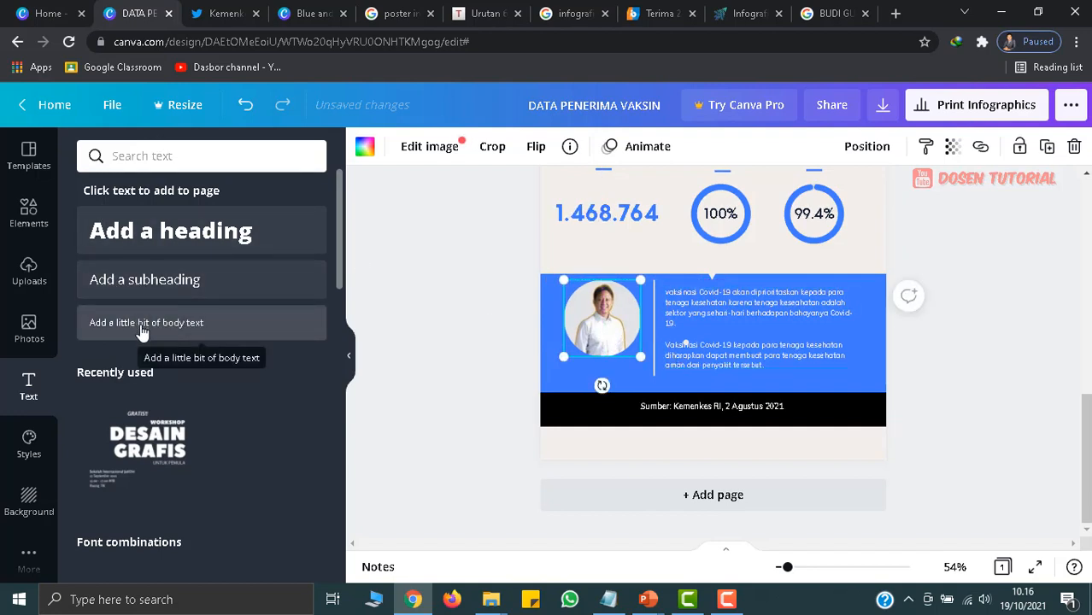
left_click(142, 331)
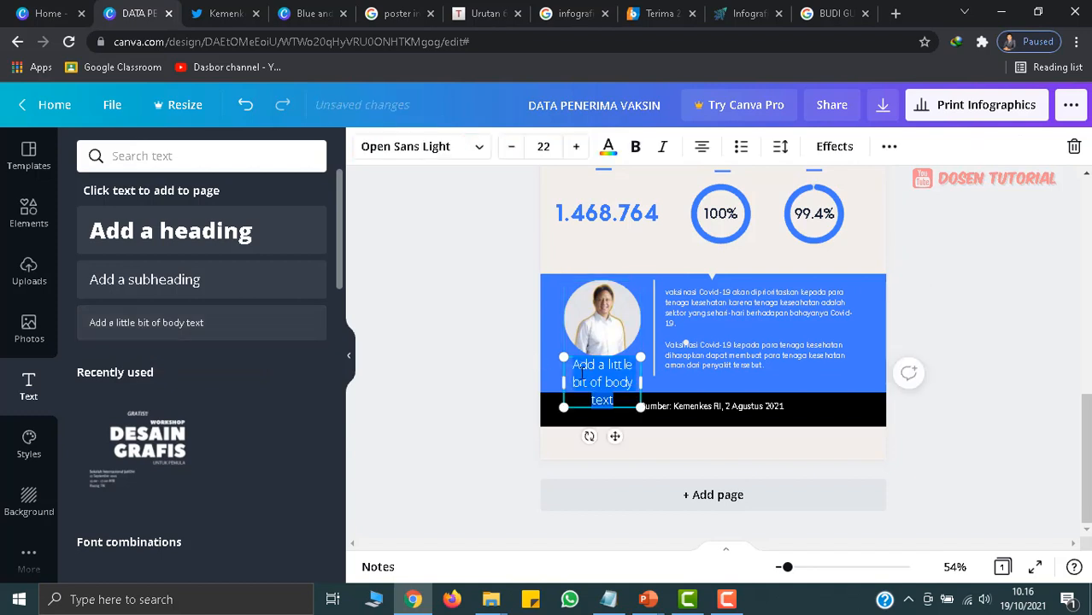
type("Men")
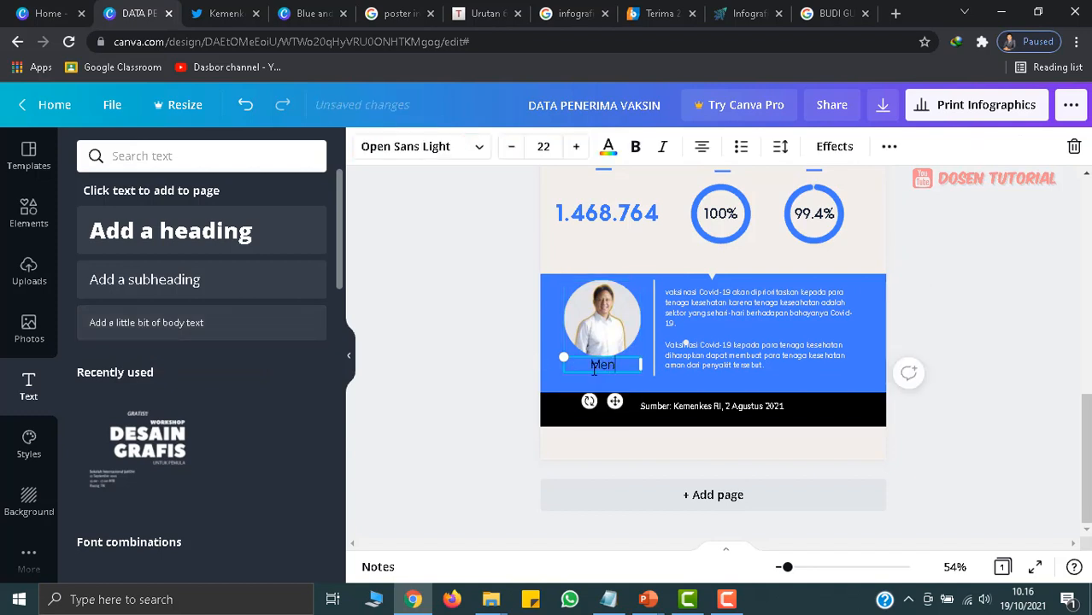
type("kes RI ")
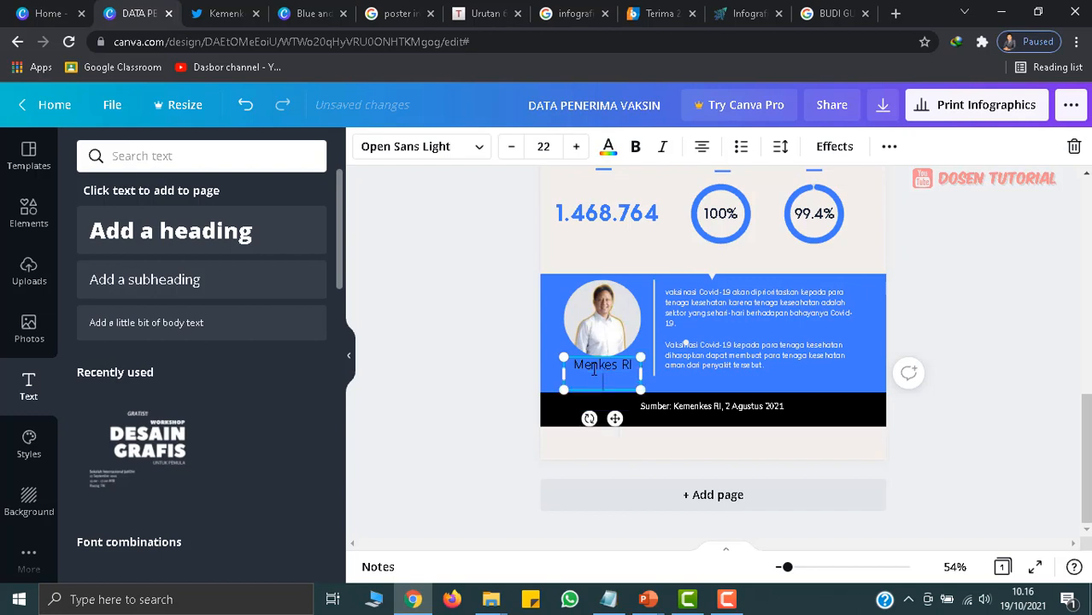
type("Budi Gunasd")
key("BackSpace")
key("BackSpace")
type("di")
key("Return")
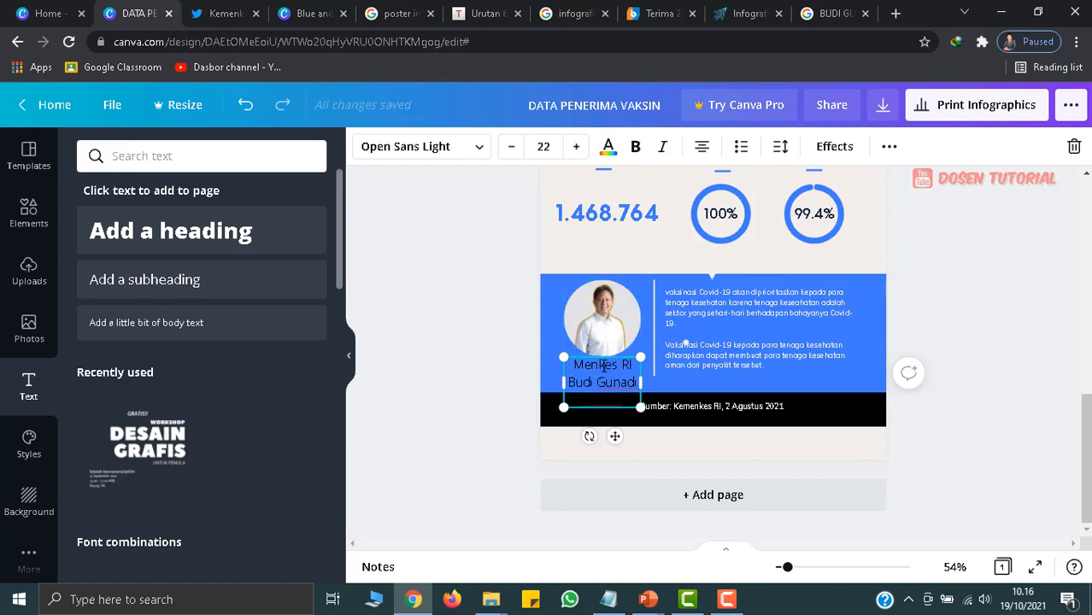
type("Sadikin")
- Set the font size of the whole minister caption to 18
key("ctrl+a")
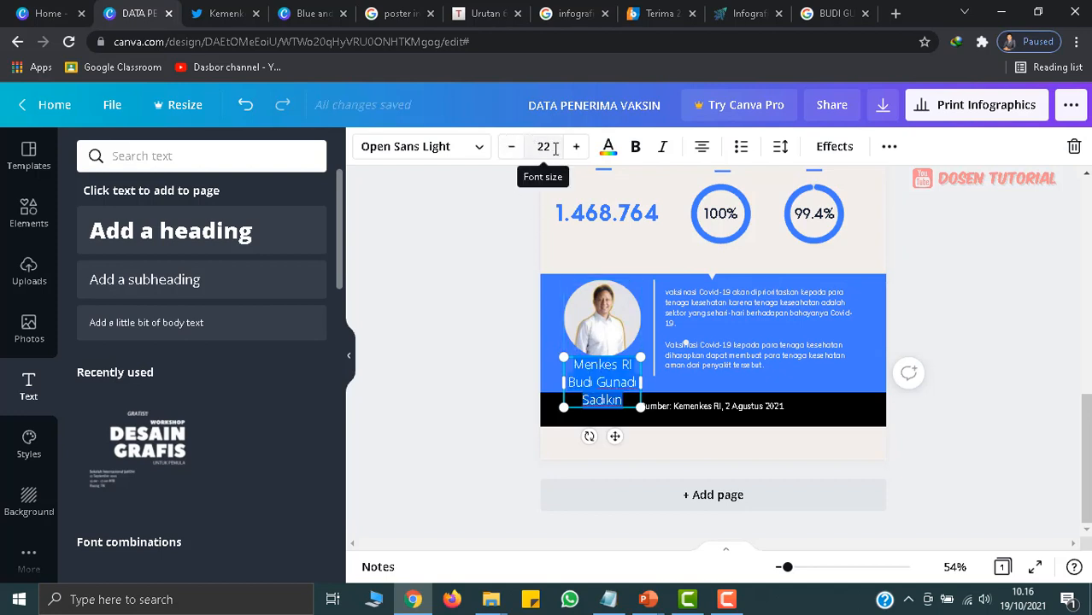
left_click(516, 146)
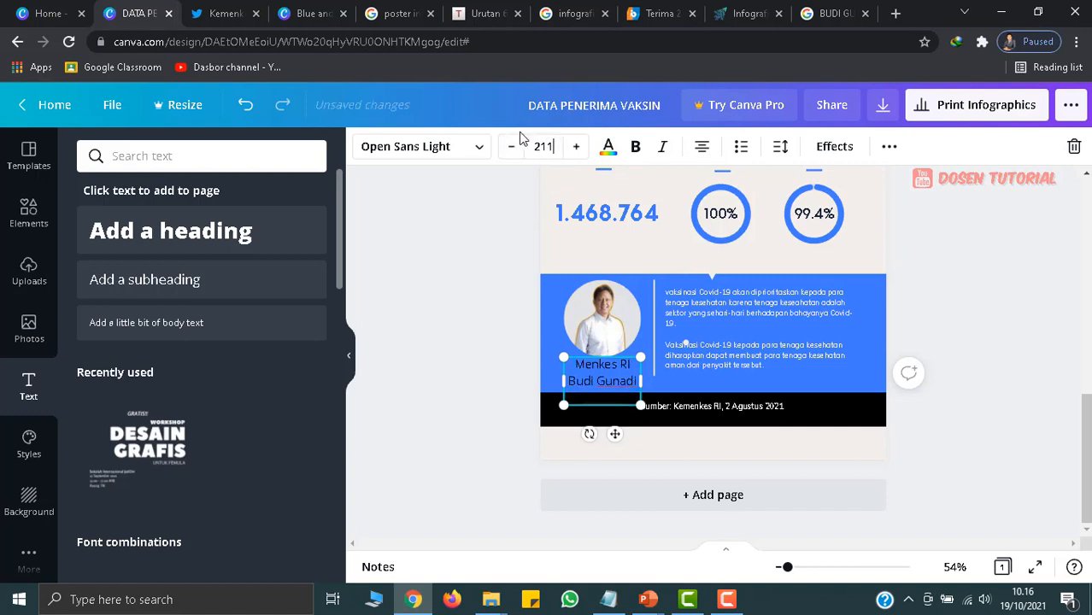
type("8")
key("Return")
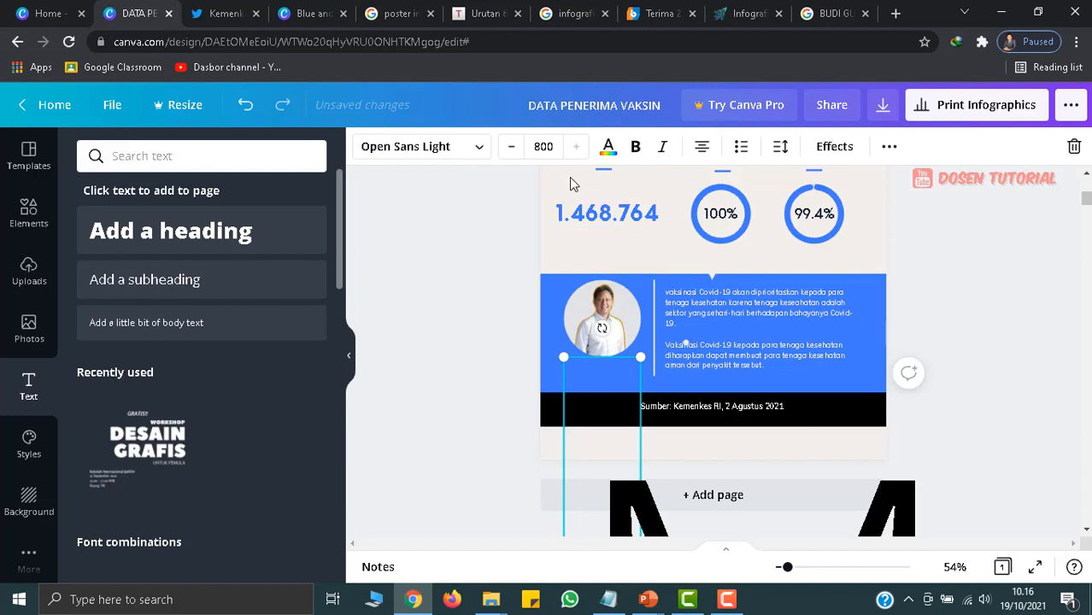
left_click(560, 151)
type("1")
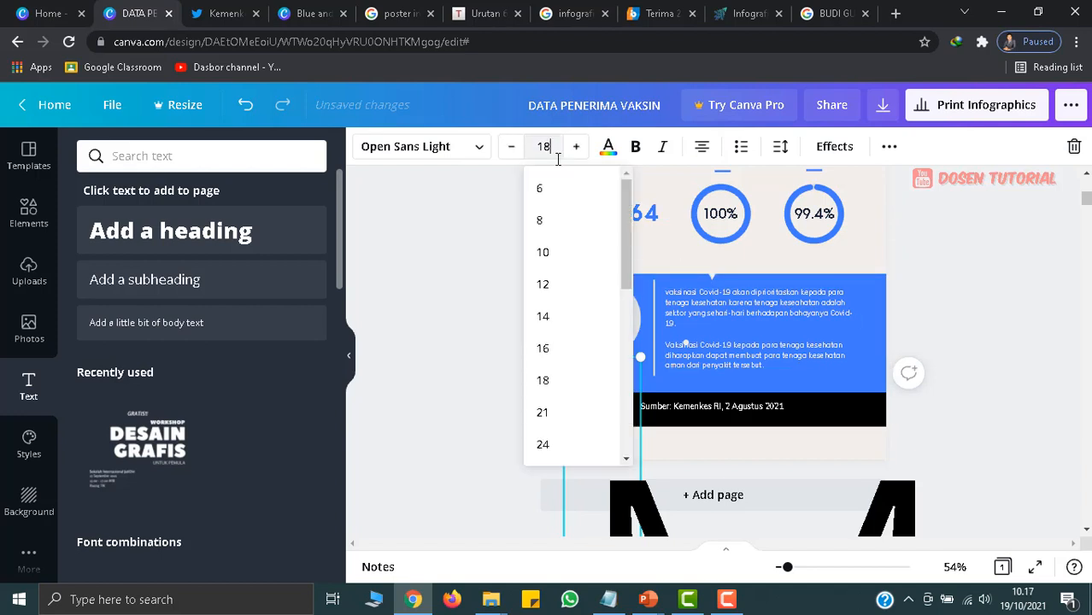
type("8")
key("Return")
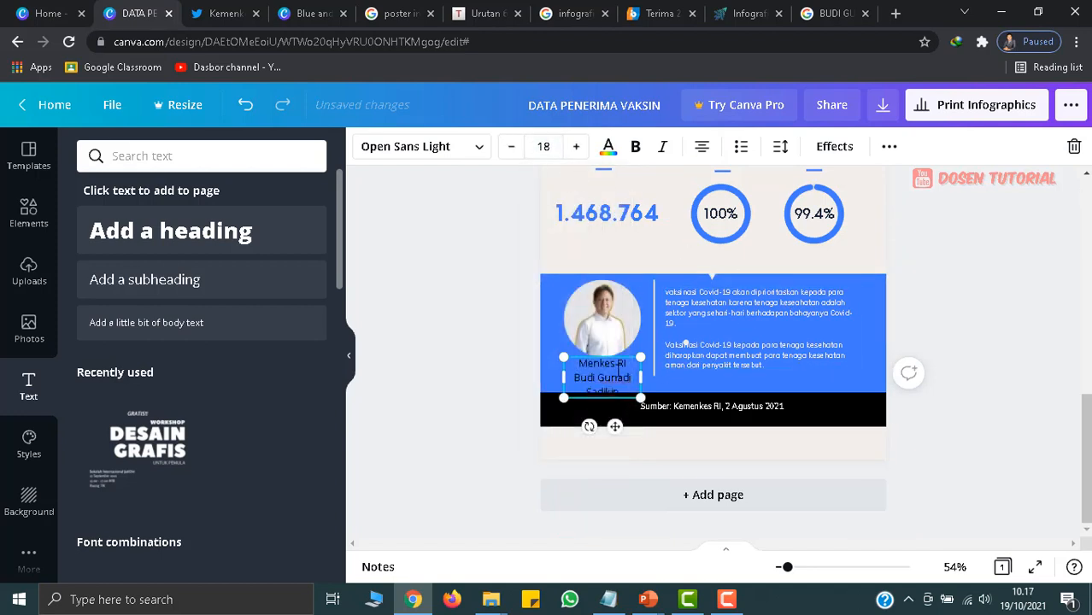
- Widen and shift the caption box so the minister's name fits on one line, and colour the text white
left_click_drag(563, 377, 540, 377)
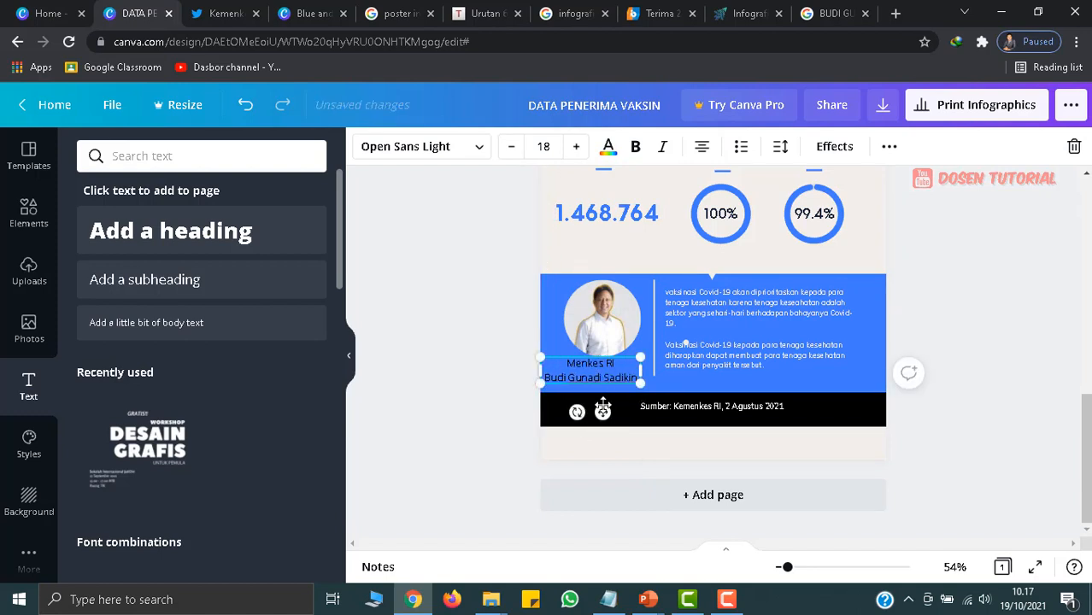
left_click_drag(603, 412, 611, 413)
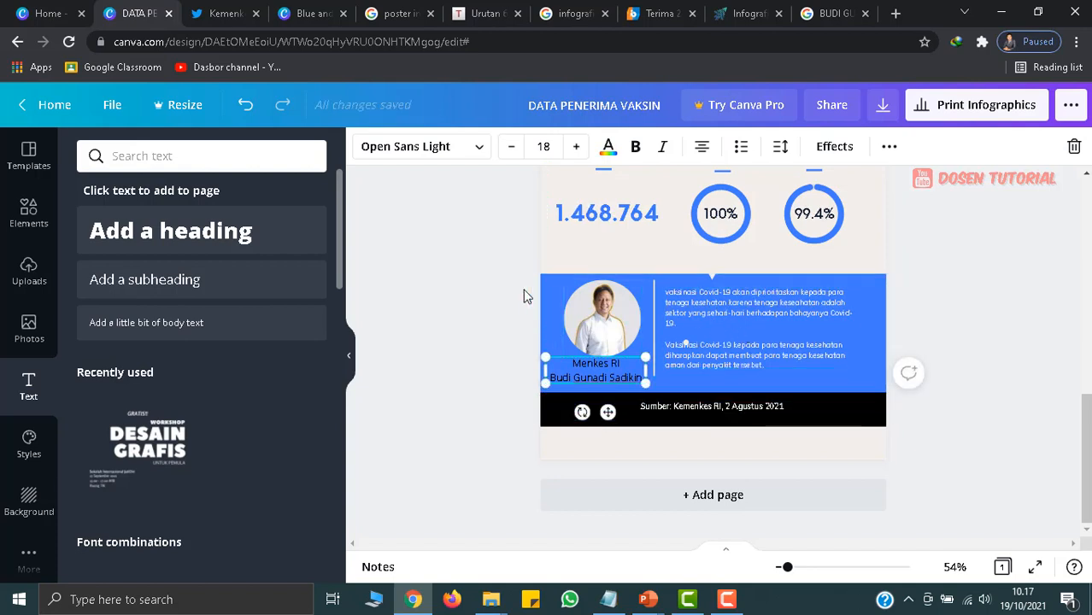
left_click(608, 149)
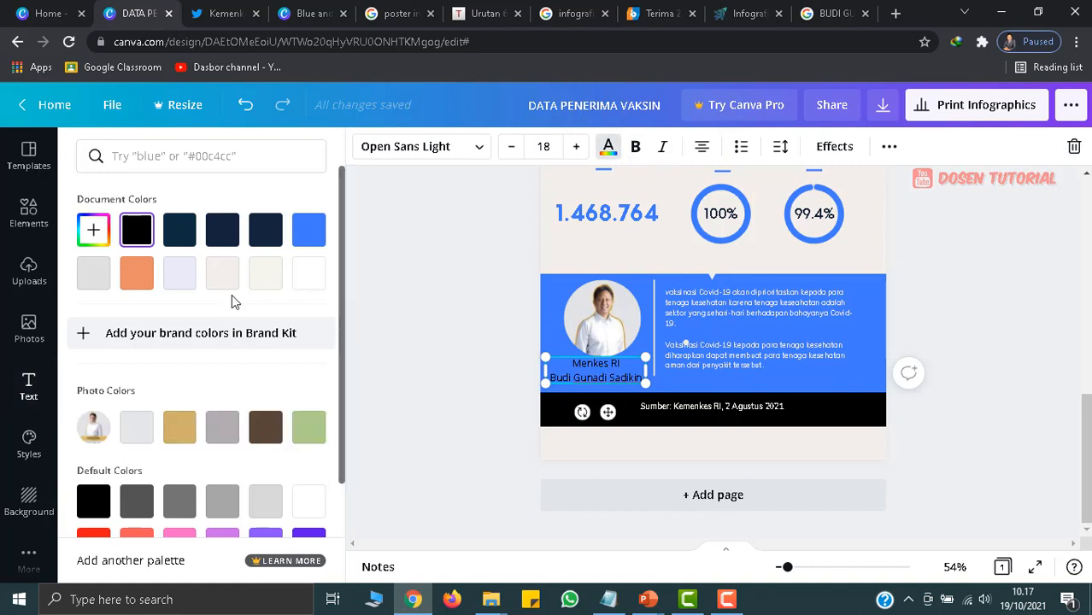
left_click(309, 275)
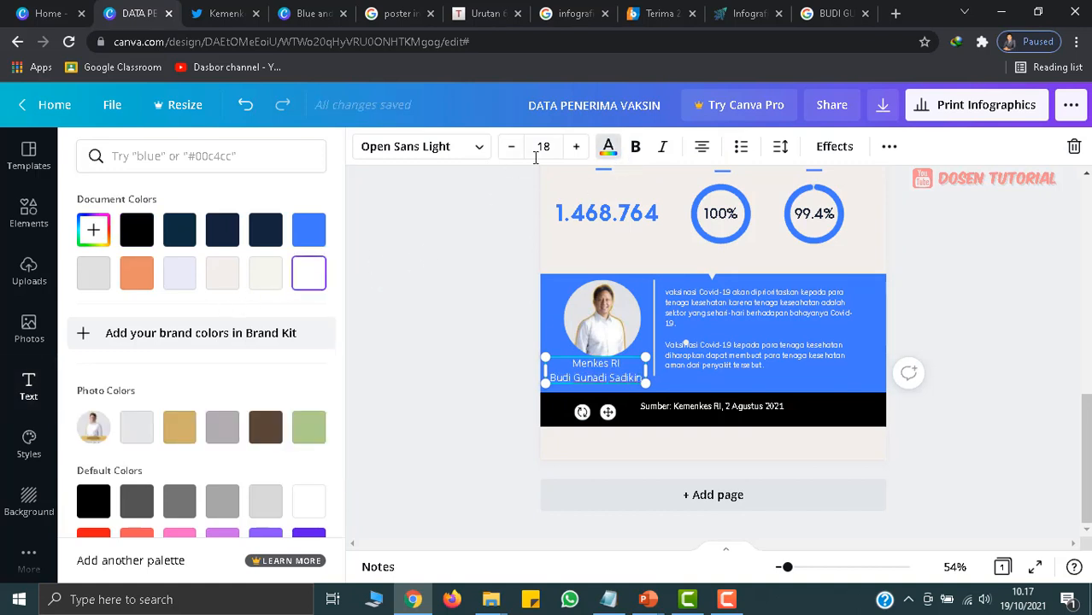
- Reduce the caption's font size to 16 and centre it beneath the minister's photo
left_click(511, 147)
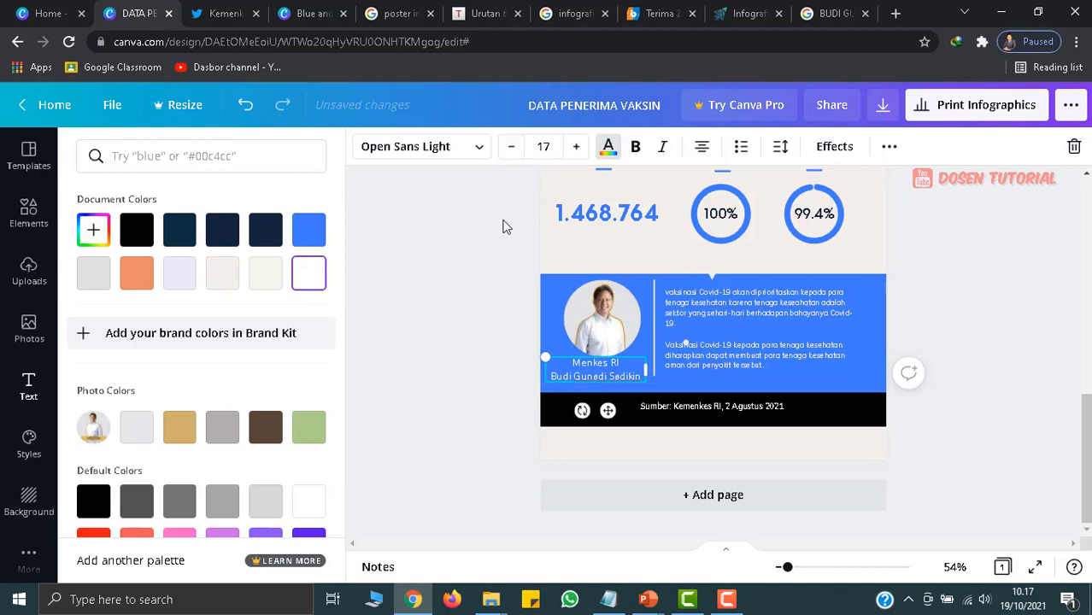
left_click(511, 148)
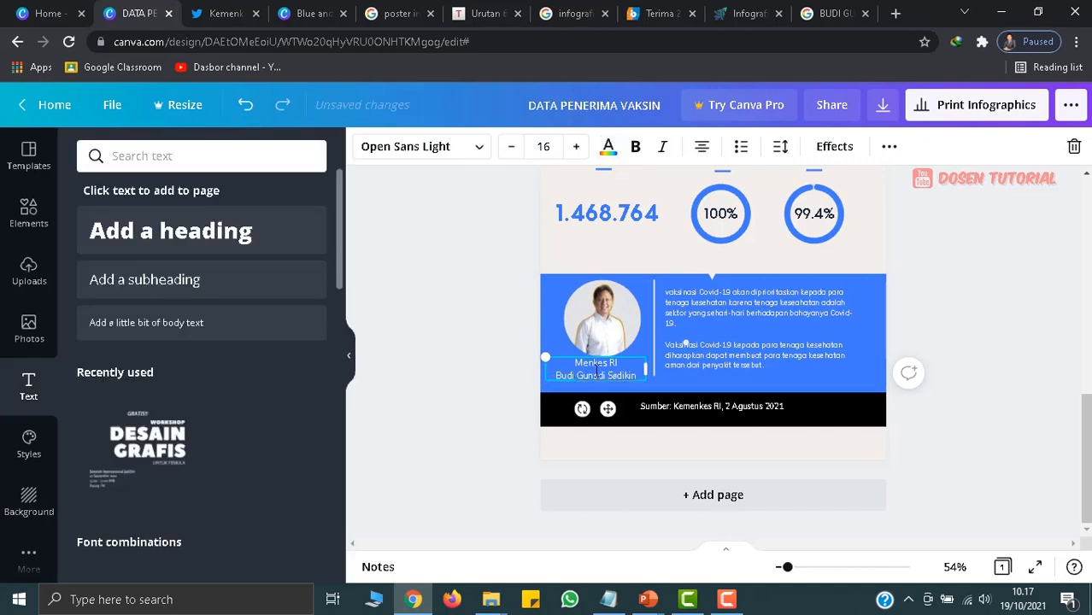
left_click_drag(590, 382, 595, 387)
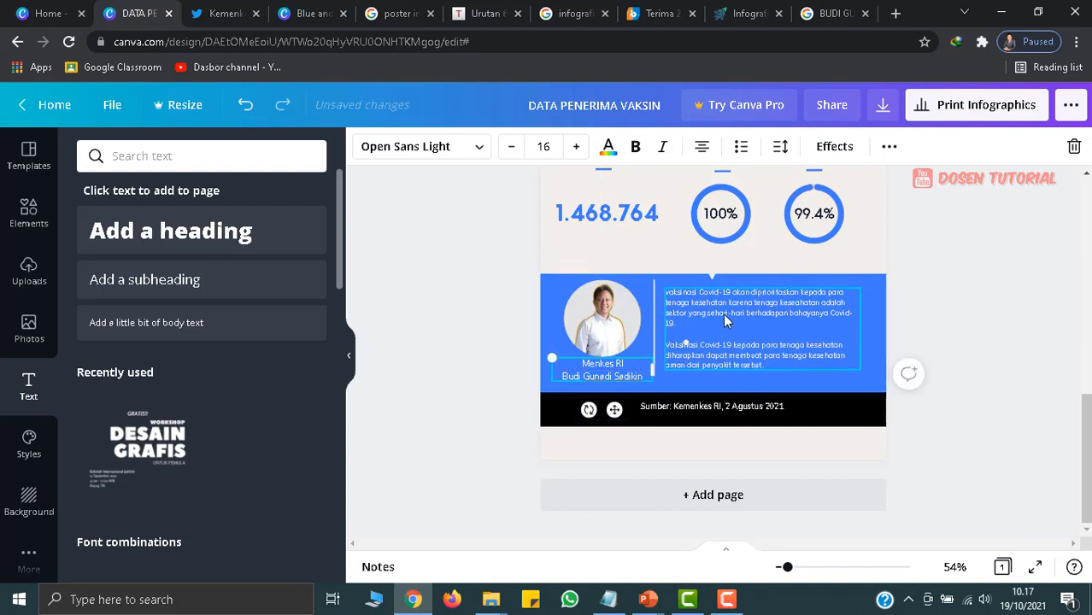
- Nudge the white vertical divider between the minister's photo and the closing paragraphs slightly downward
left_click(653, 312)
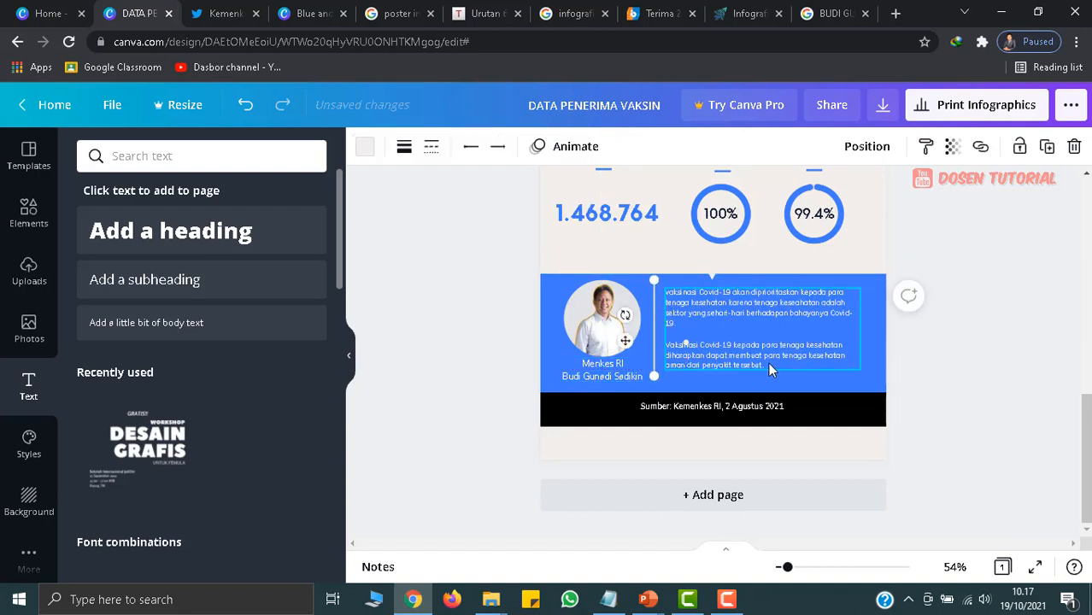
key("Down")
key("Down")
key("Down")
key("Down")
key("Down")
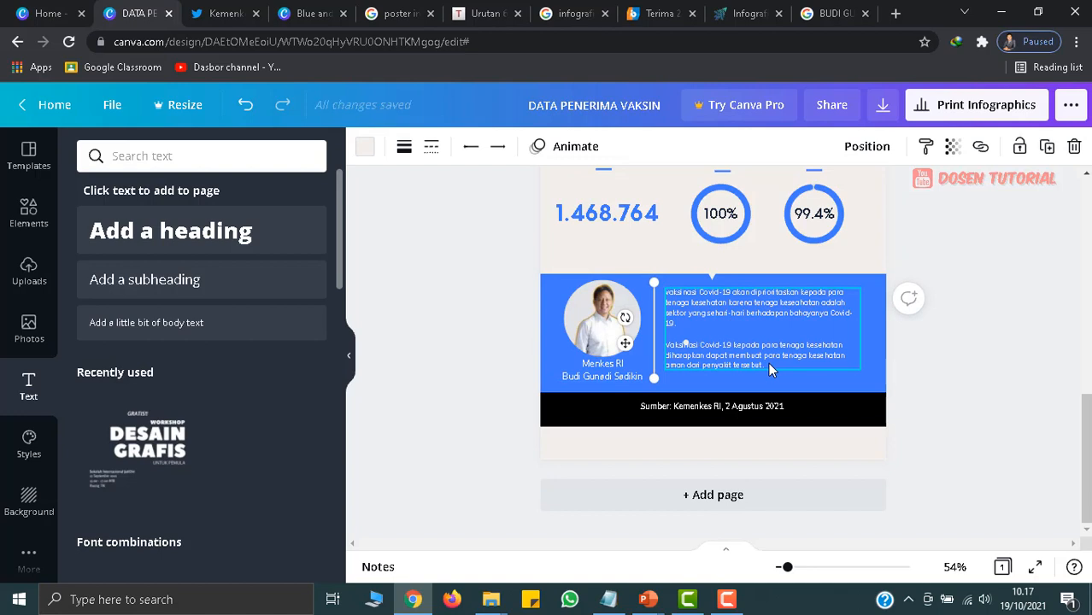
- Reduce the minister caption's font size to 14 and nudge the caption slightly down beneath the photo
left_click(940, 337)
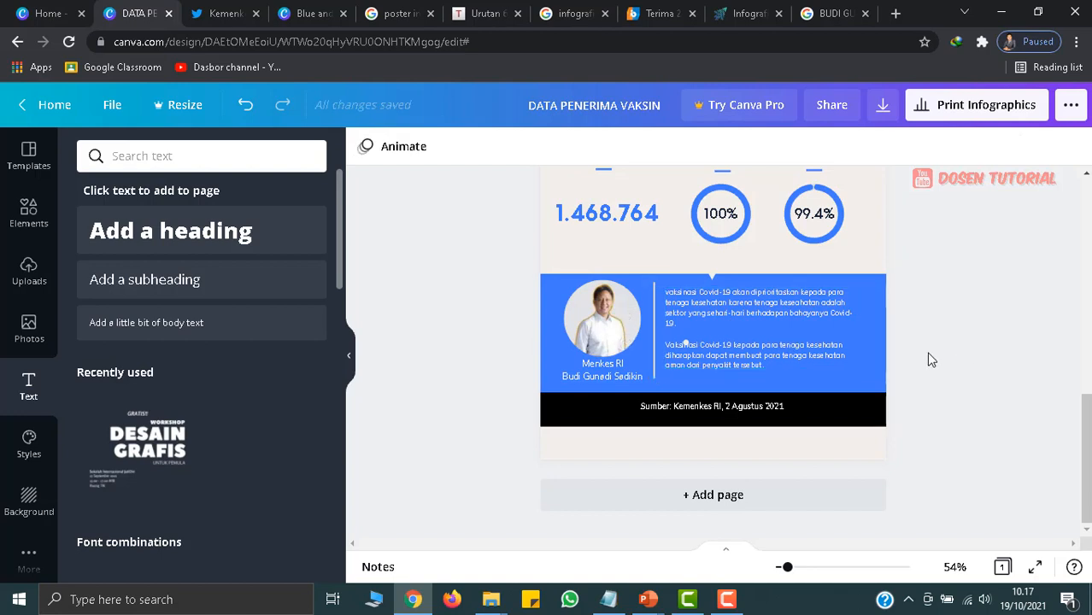
left_click(675, 300)
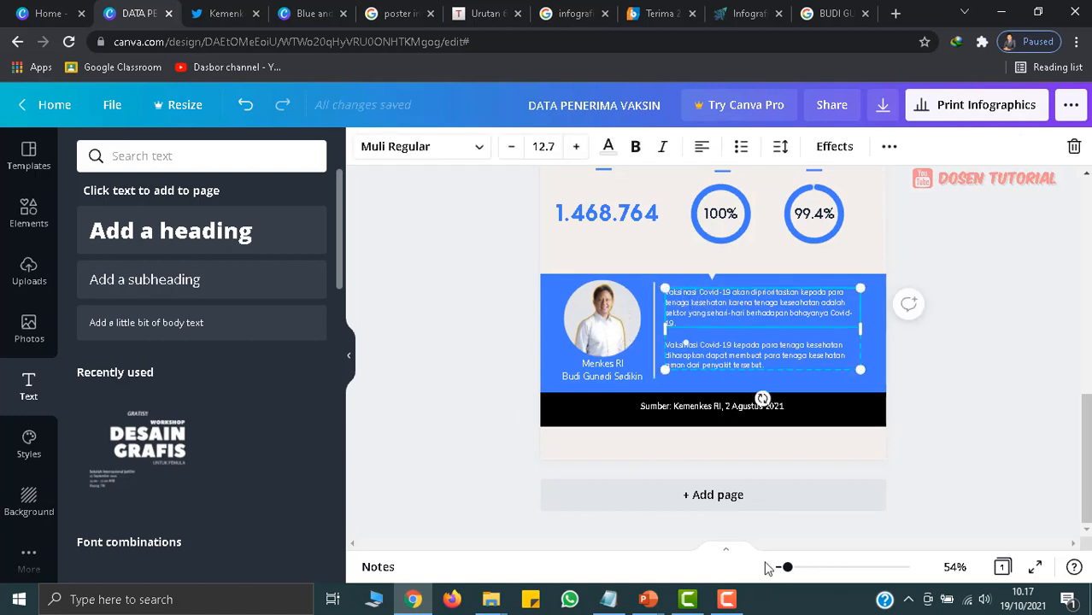
left_click_drag(787, 577, 797, 577)
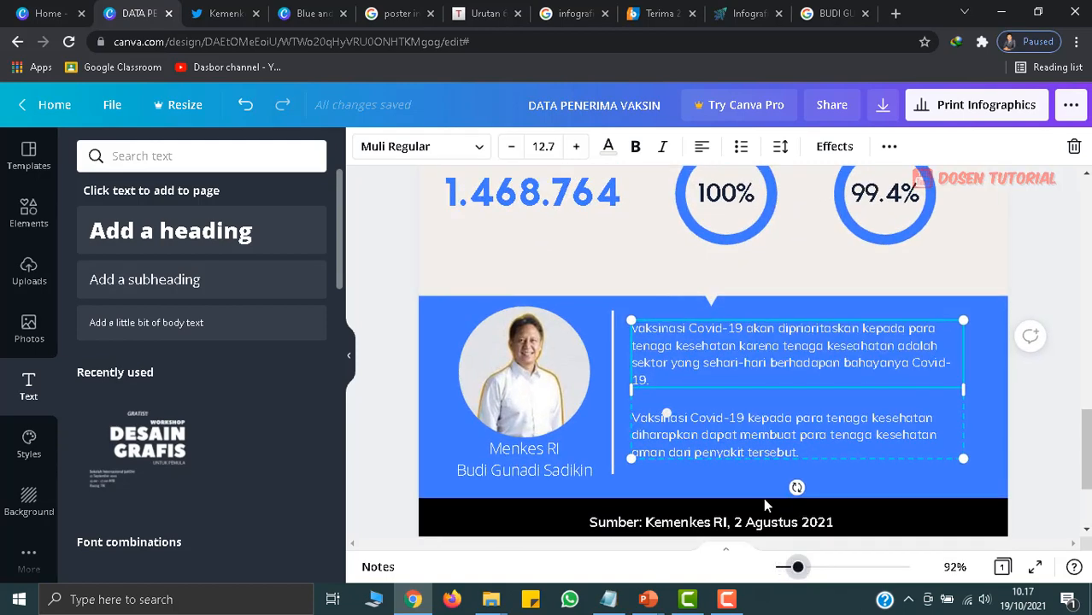
scroll(733, 436, "down", 1)
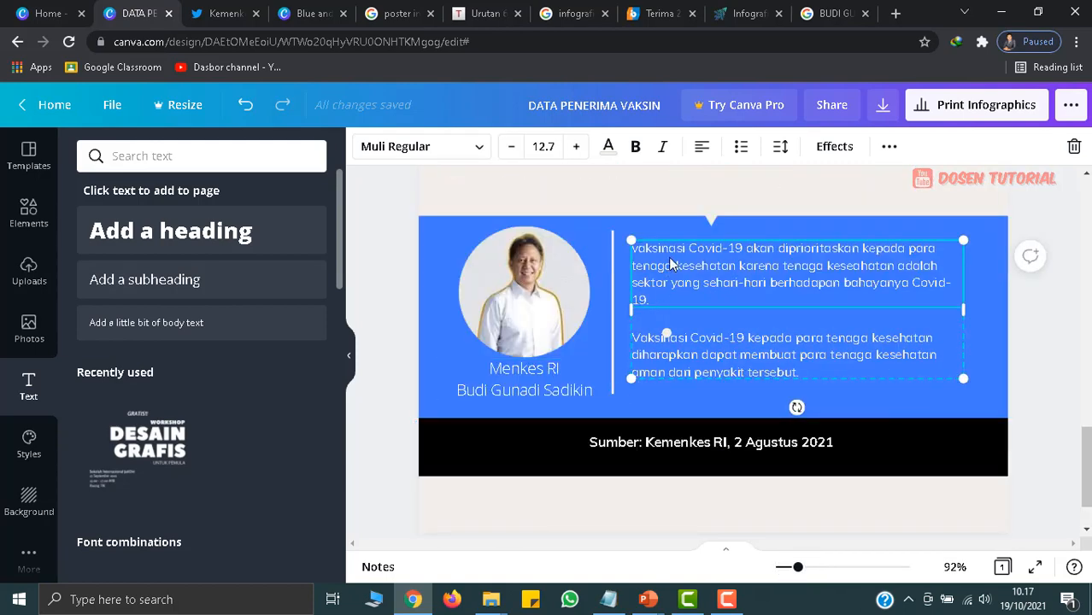
left_click(540, 381)
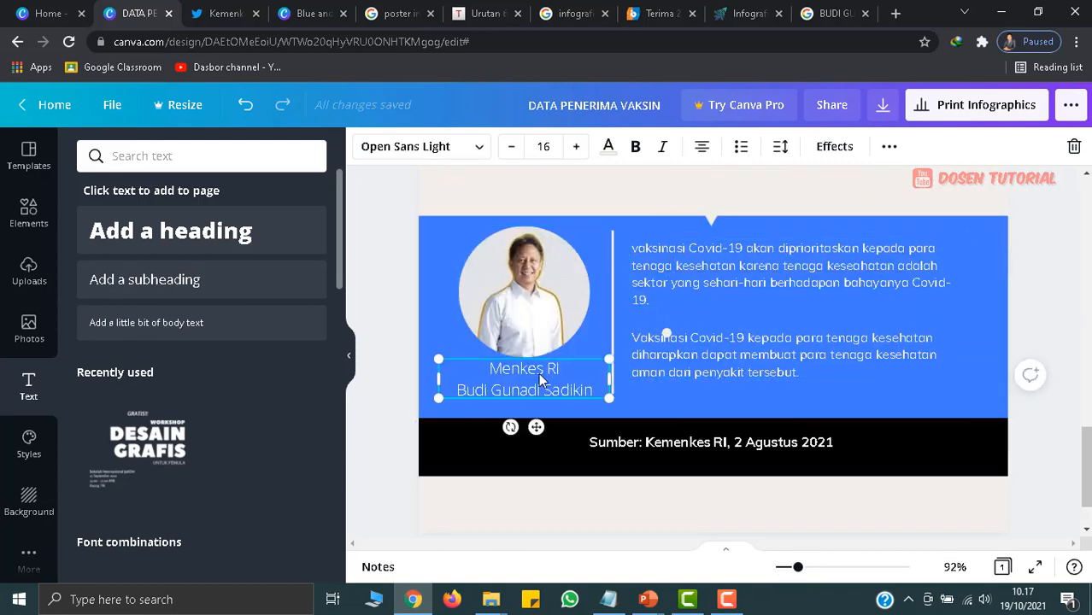
left_click(512, 148)
left_click(512, 148)
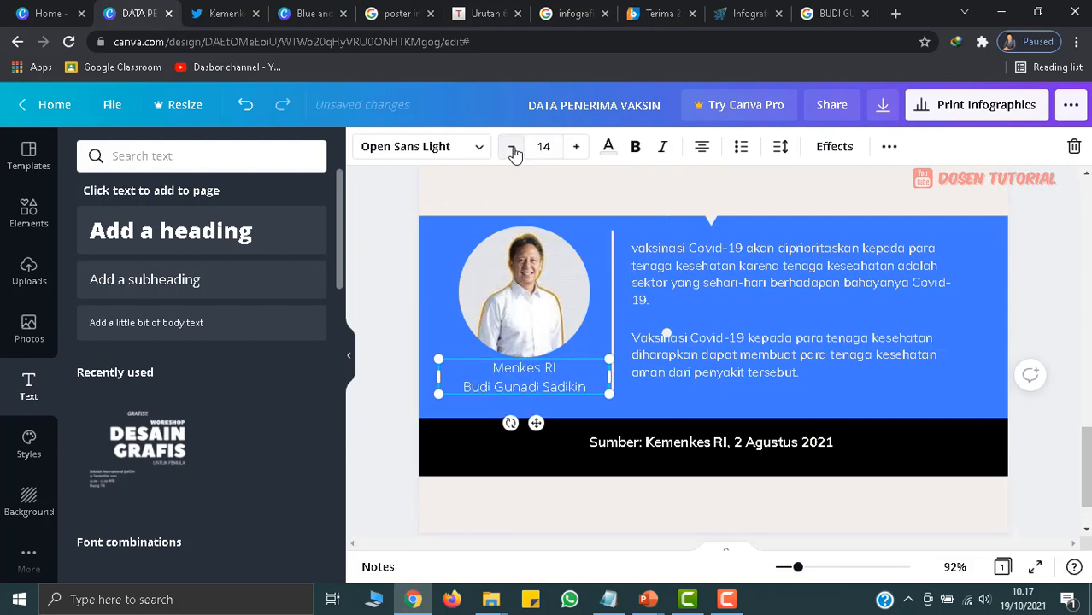
left_click_drag(541, 381, 540, 387)
left_click(1012, 295)
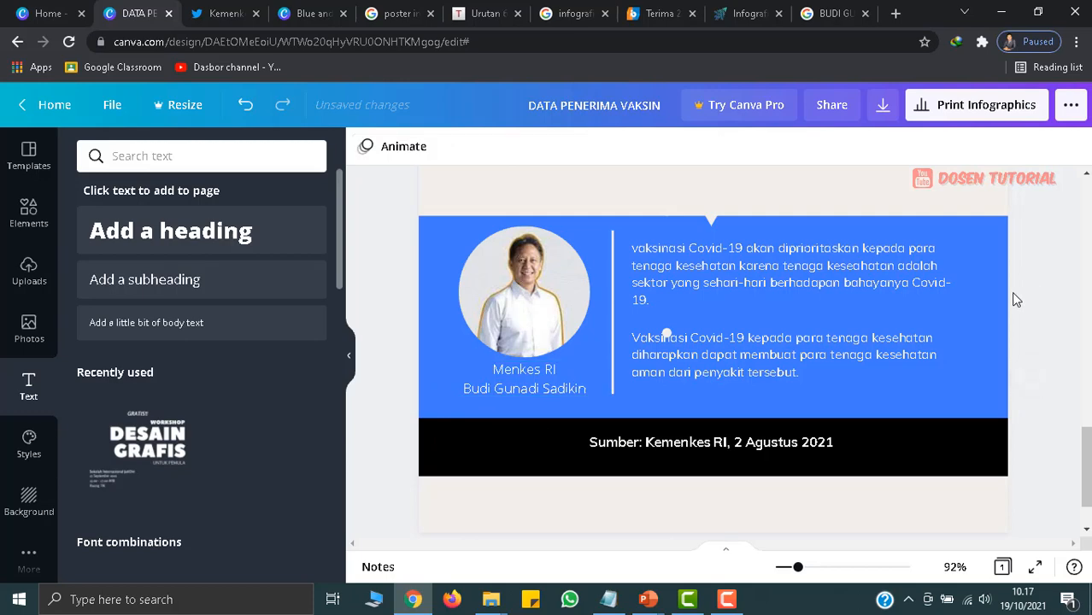
- Review the whole infographic from the title header down to the source line
scroll(974, 325, "up", 10)
scroll(953, 523, "up", 3)
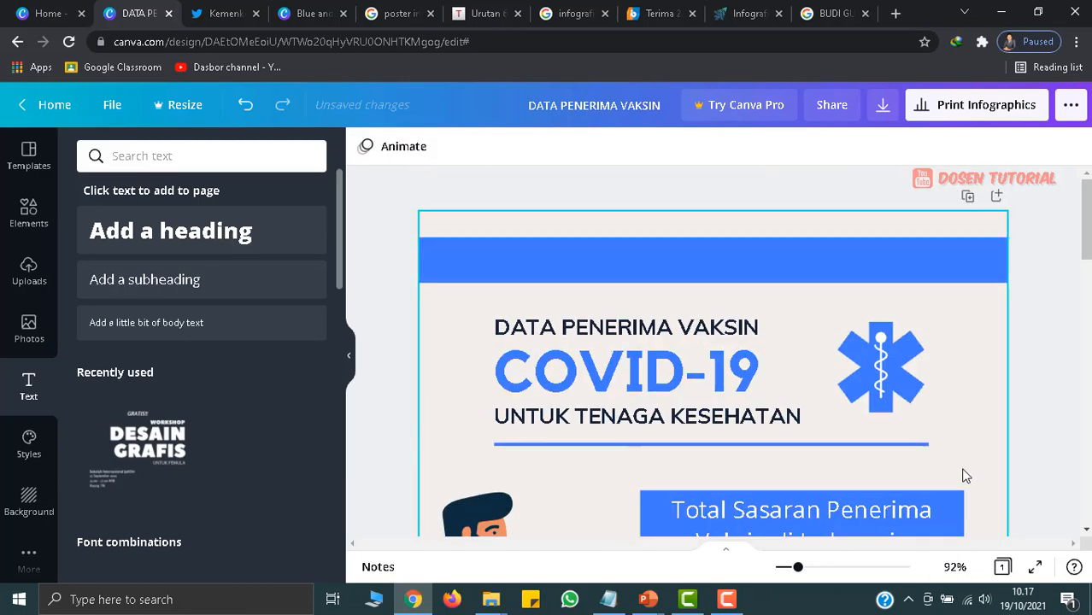
scroll(875, 404, "down", 2)
scroll(875, 404, "down", 2)
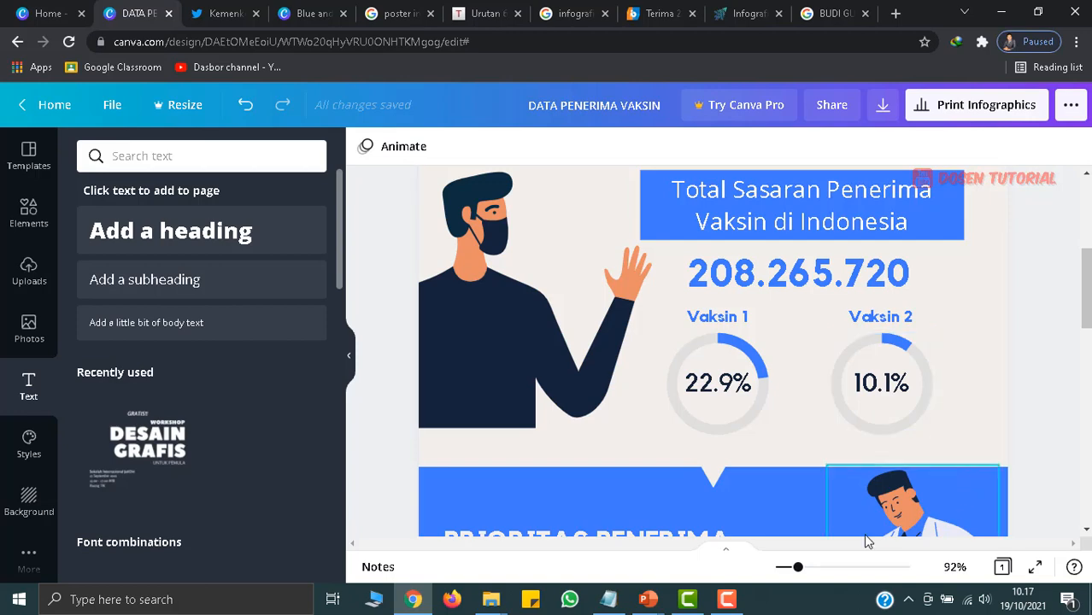
left_click_drag(800, 574, 794, 573)
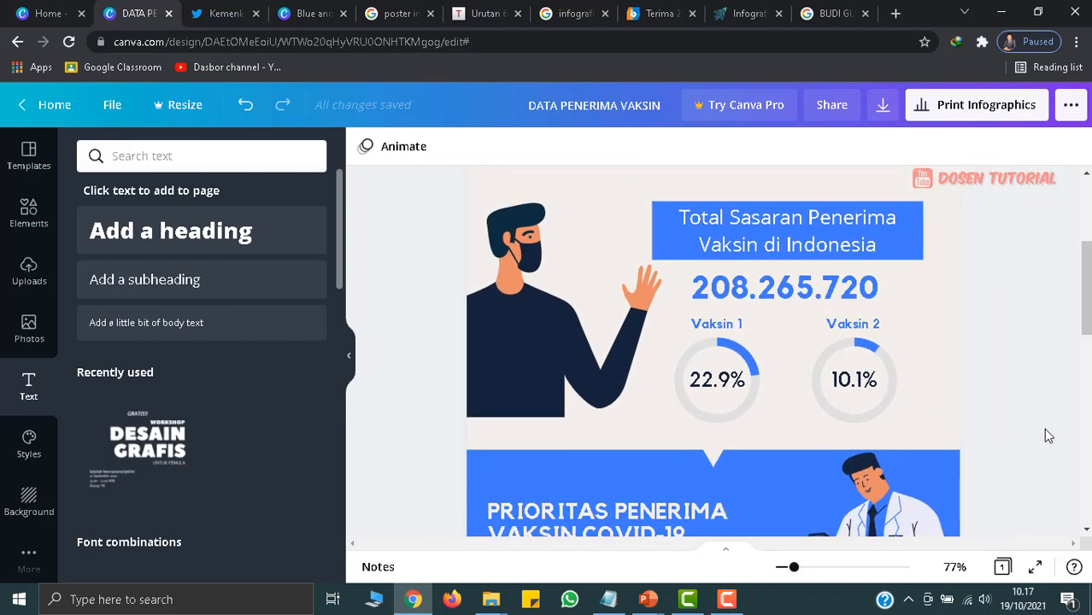
scroll(1038, 435, "down", 3)
scroll(1038, 435, "down", 10)
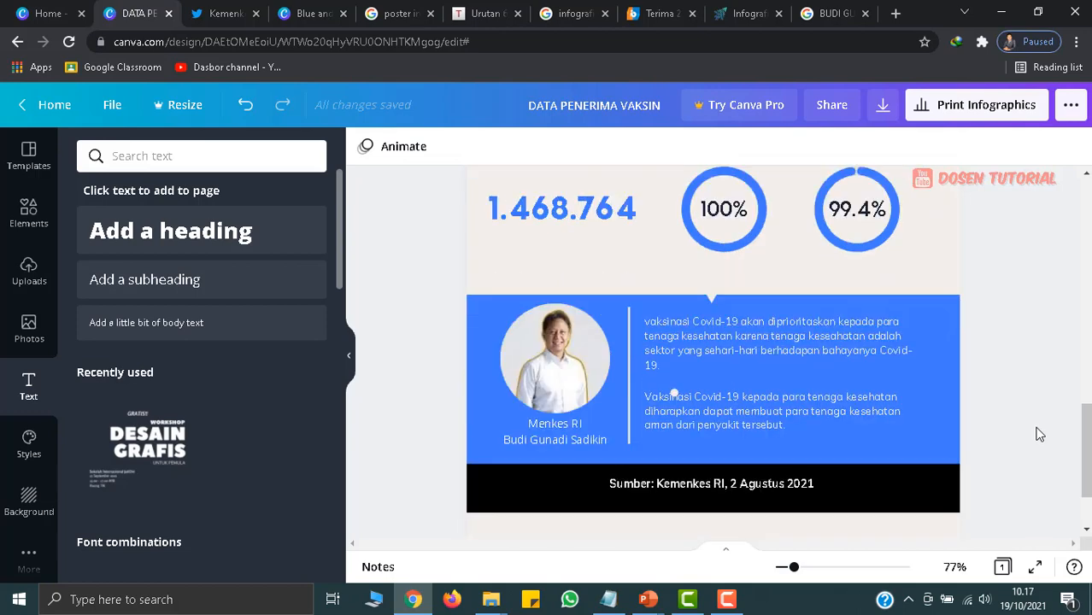